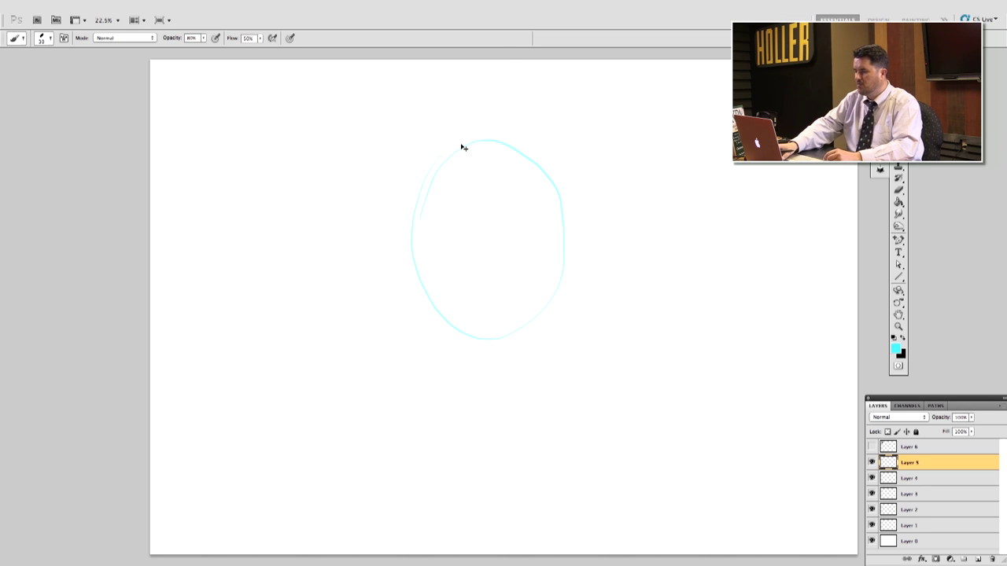
Draw a light cyan vertical centre line down the head oval and a short horizontal brow line across it.
{"action": "key", "text": "super+equal"}
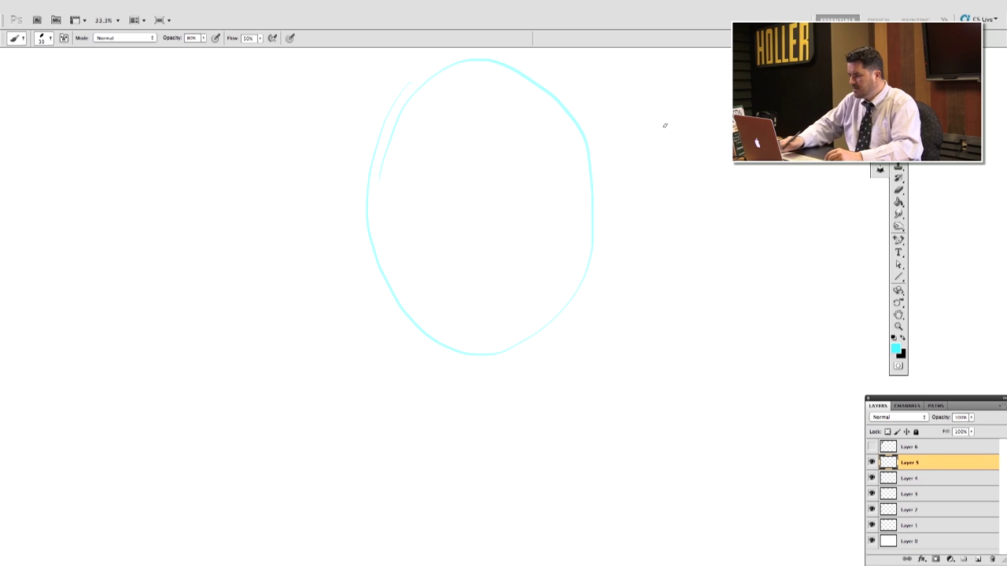
{"action": "key", "text": "h"}
{"action": "left_click_drag", "start_coordinate": [685, 207], "coordinate": [623, 288]}
{"action": "key", "text": "b"}
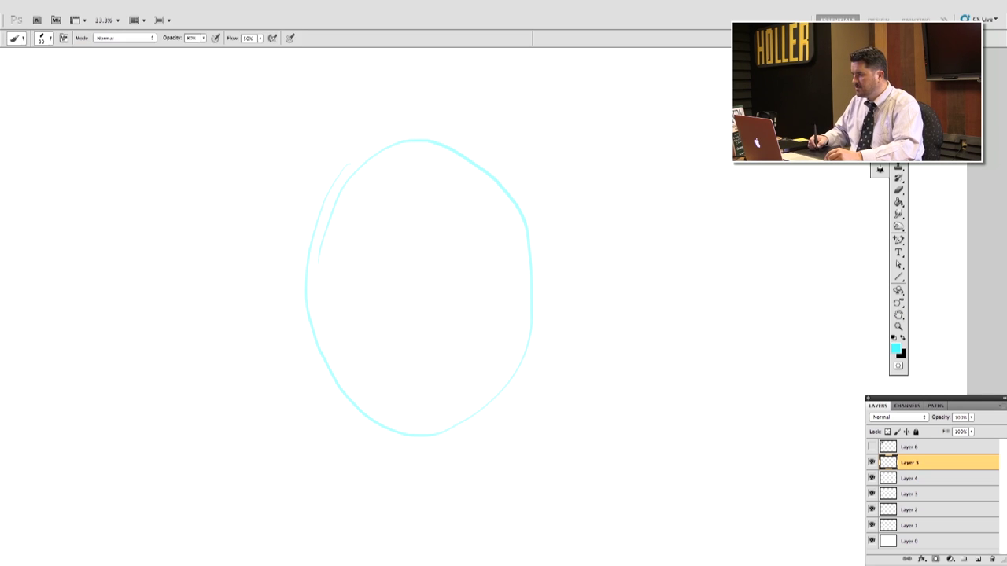
{"action": "left_click_drag", "start_coordinate": [410, 158], "coordinate": [409, 410]}
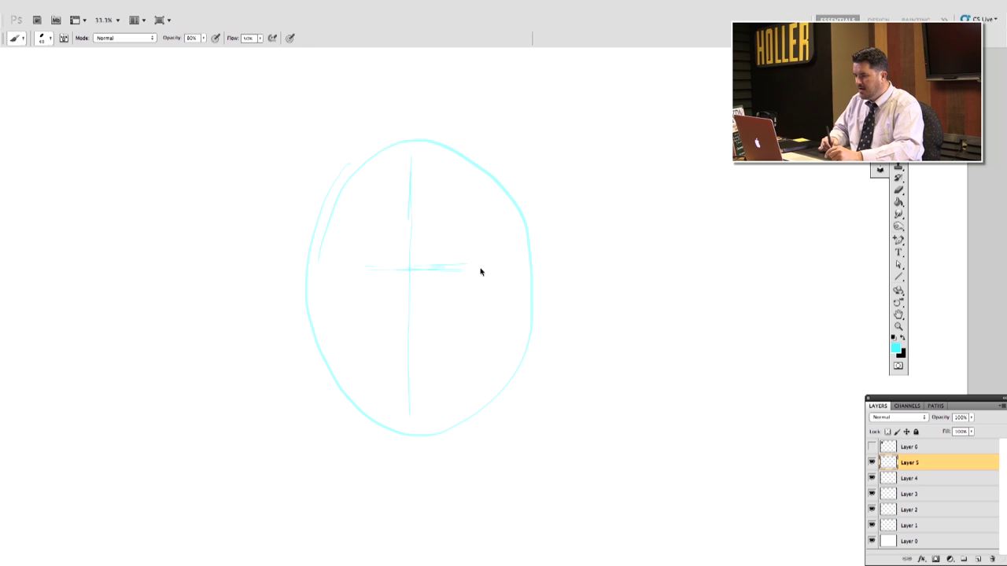
Draw a short horizontal nose line below the brow line and mark both eyes with a dot.
{"action": "left_click_drag", "start_coordinate": [388, 322], "coordinate": [434, 323]}
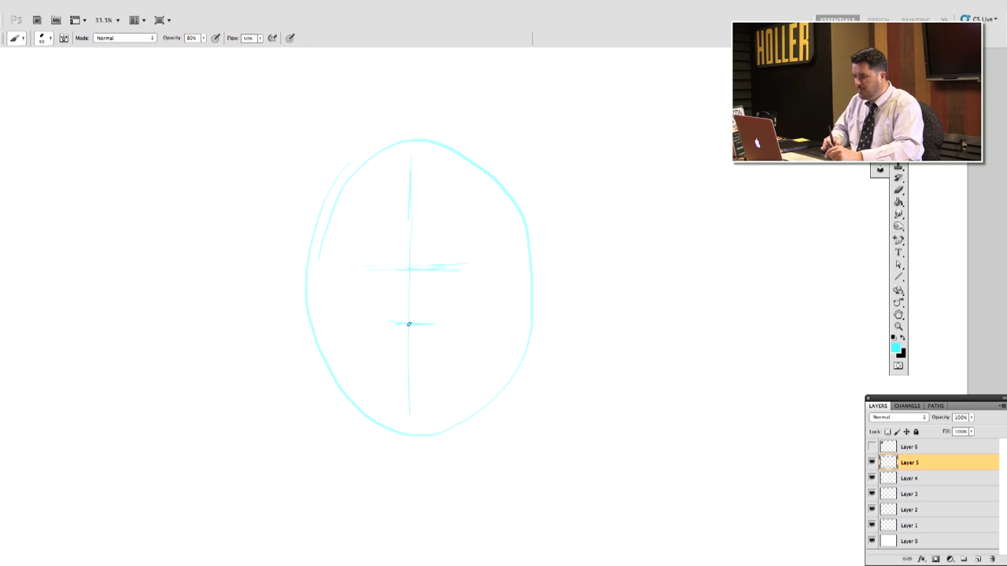
{"action": "left_click", "coordinate": [365, 283]}
{"action": "left_click", "coordinate": [463, 286]}
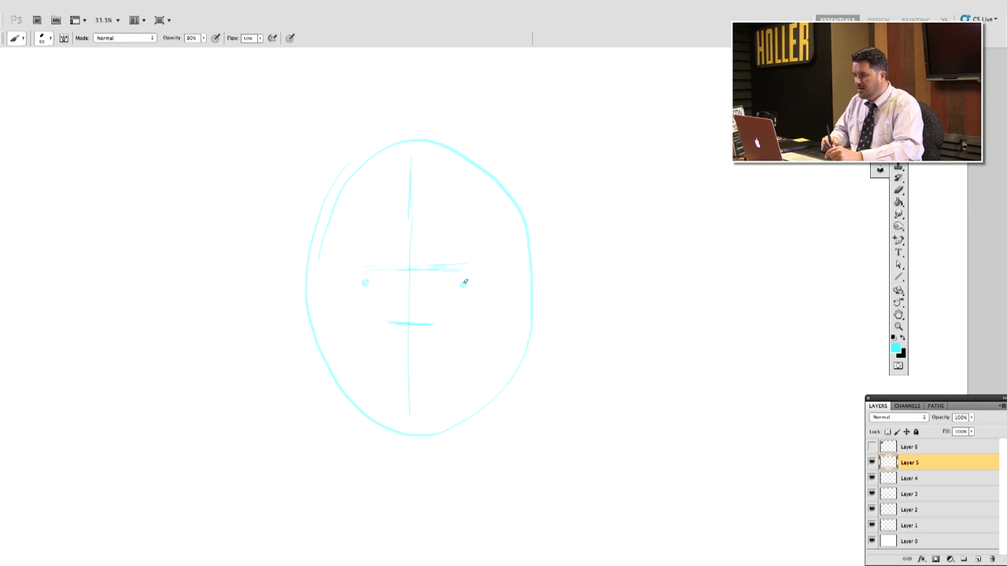
Erase the short horizontal nose line across the centre line.
{"action": "left_click", "coordinate": [897, 190]}
{"action": "mouse_move", "coordinate": [424, 327]}
{"action": "left_mouse_down"}
{"action": "mouse_move", "coordinate": [386, 328]}
{"action": "mouse_move", "coordinate": [396, 317]}
{"action": "left_mouse_up"}
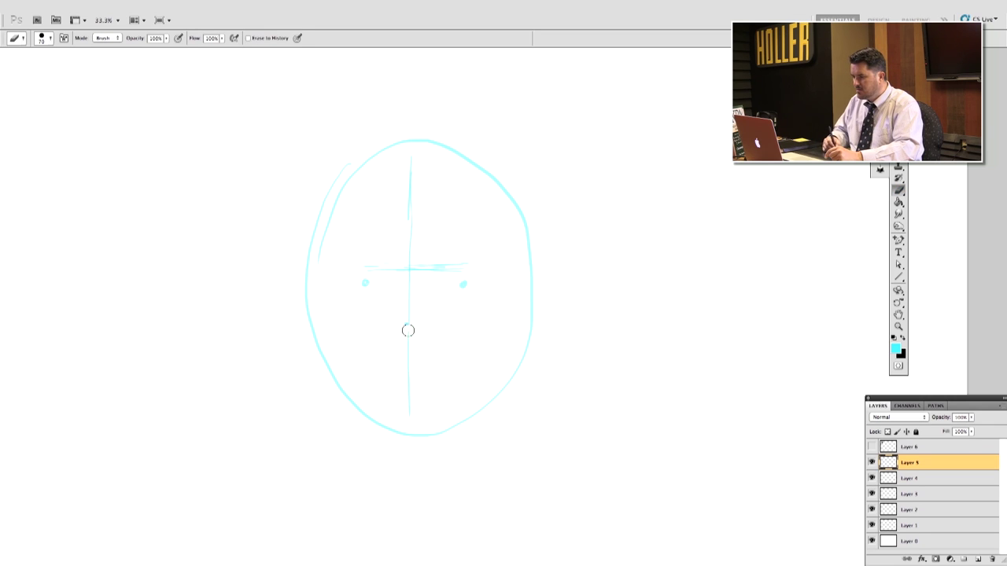
{"action": "left_click", "coordinate": [898, 181]}
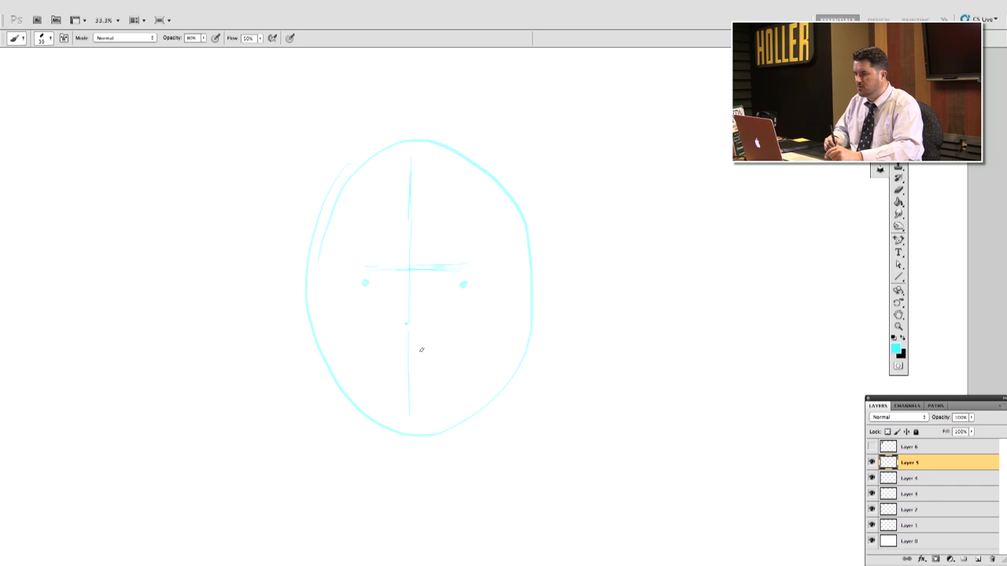
Draw a short slanted stroke outward from each eye dot and a lower horizontal line for the nose base.
{"action": "left_click", "coordinate": [365, 282]}
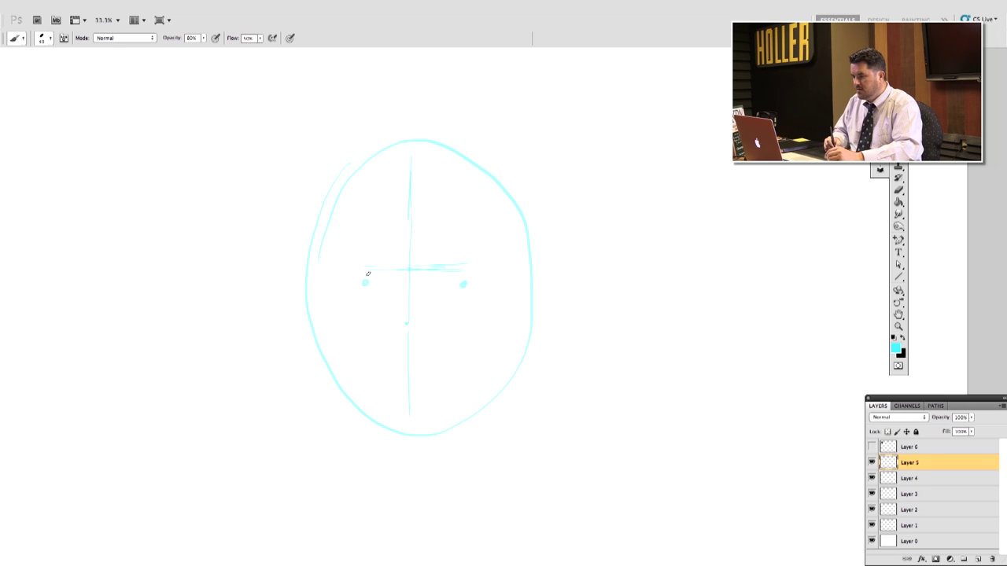
{"action": "left_click_drag", "start_coordinate": [346, 266], "coordinate": [364, 281]}
{"action": "left_click_drag", "start_coordinate": [474, 274], "coordinate": [465, 282]}
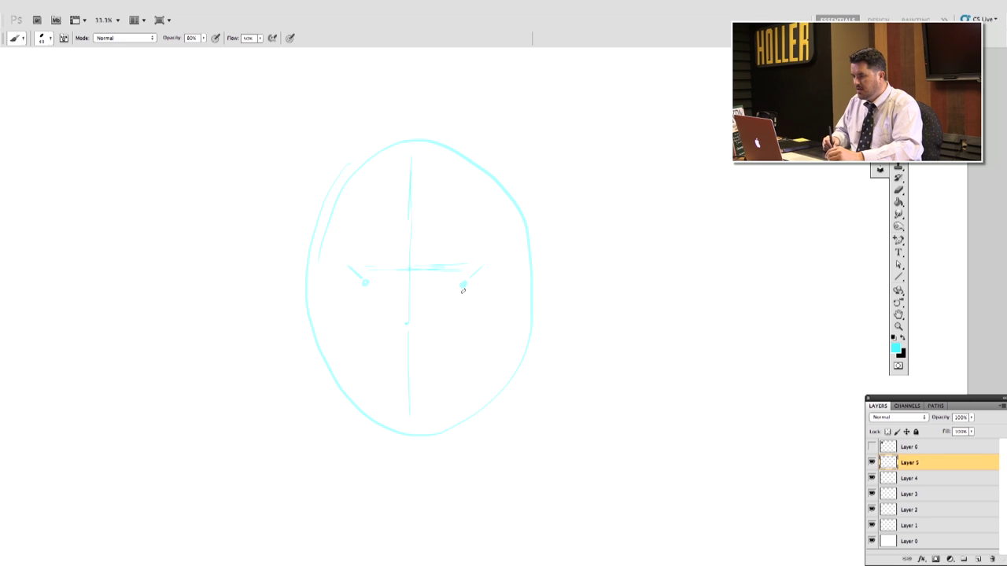
{"action": "left_click_drag", "start_coordinate": [404, 355], "coordinate": [428, 347]}
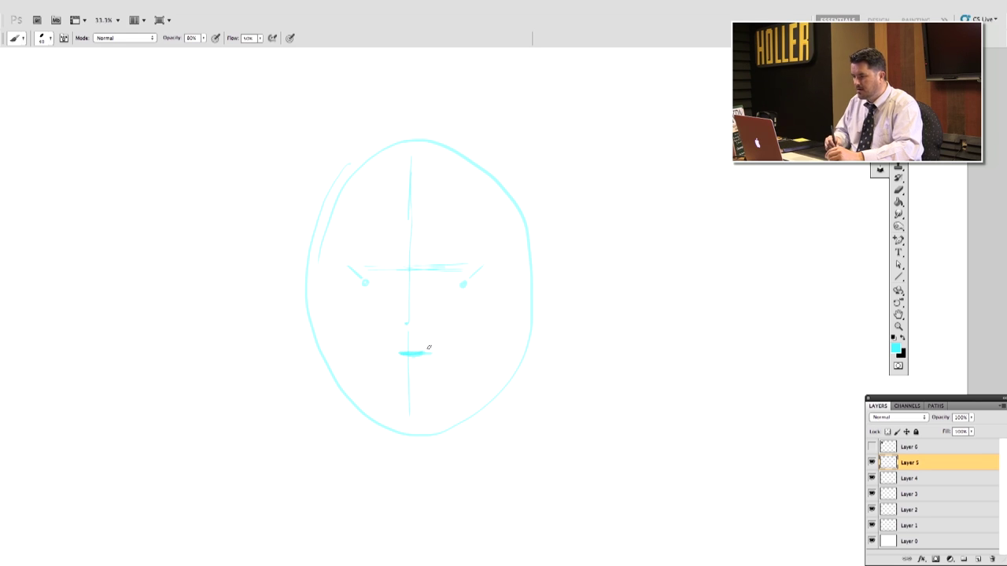
Erase the slanted strokes beside both eye dots.
{"action": "key", "text": "e"}
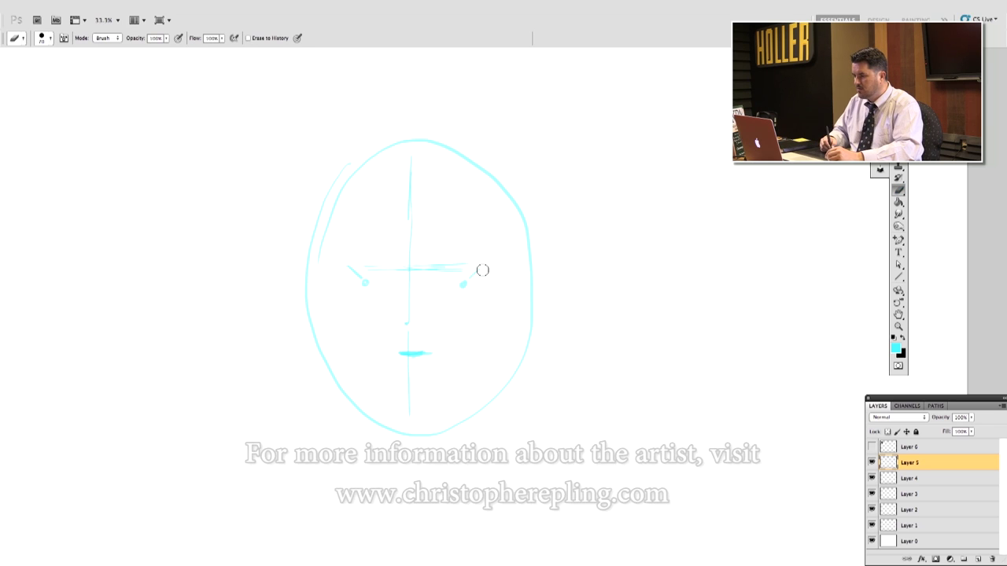
{"action": "left_click_drag", "start_coordinate": [476, 270], "coordinate": [460, 279]}
{"action": "left_click_drag", "start_coordinate": [337, 269], "coordinate": [354, 274]}
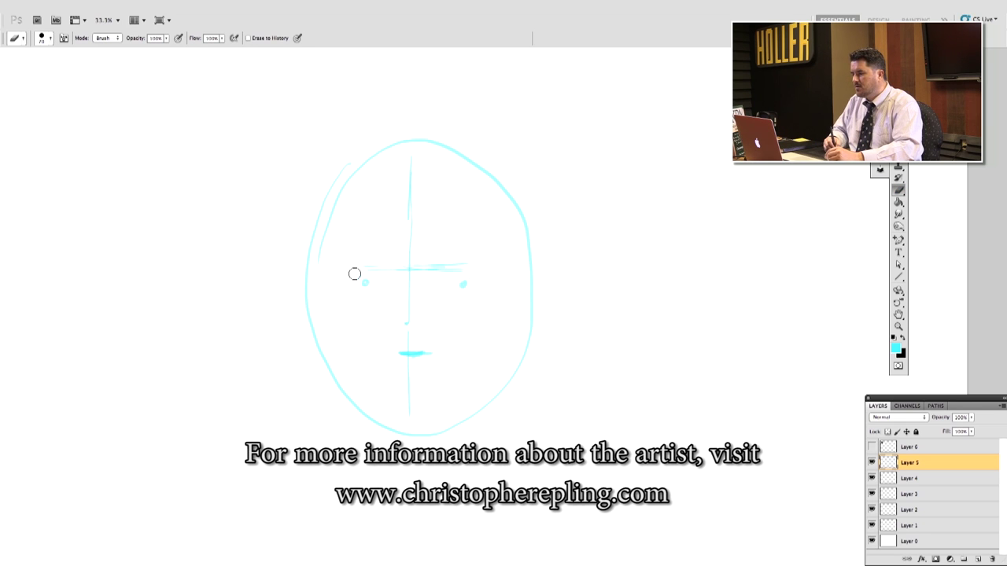
Draw a short mouth line below the nose base and mark the ear positions on both sides of the head.
{"action": "left_click", "coordinate": [898, 178]}
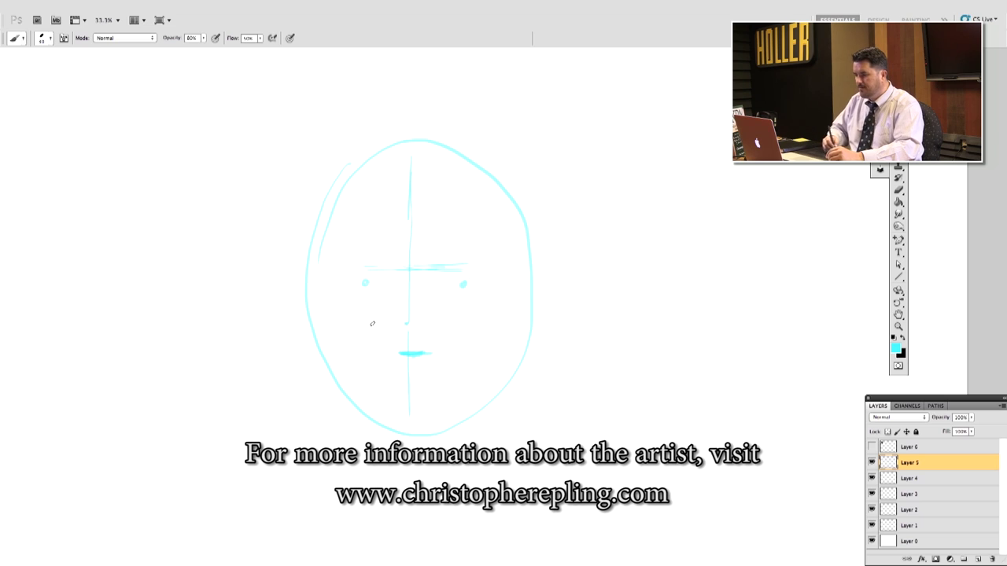
{"action": "left_click_drag", "start_coordinate": [406, 393], "coordinate": [428, 393]}
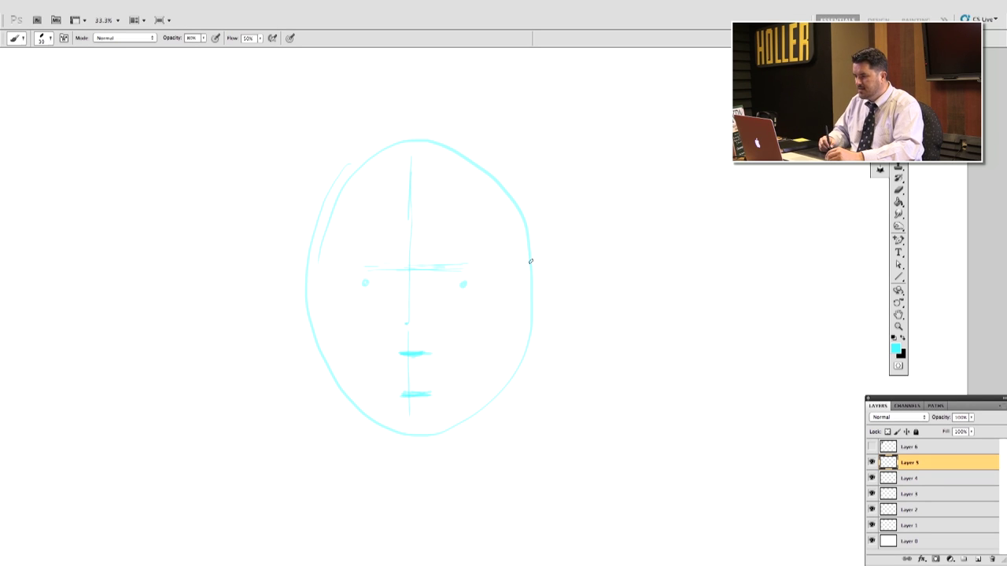
{"action": "left_click_drag", "start_coordinate": [523, 265], "coordinate": [537, 258]}
{"action": "left_click_drag", "start_coordinate": [319, 260], "coordinate": [309, 252]}
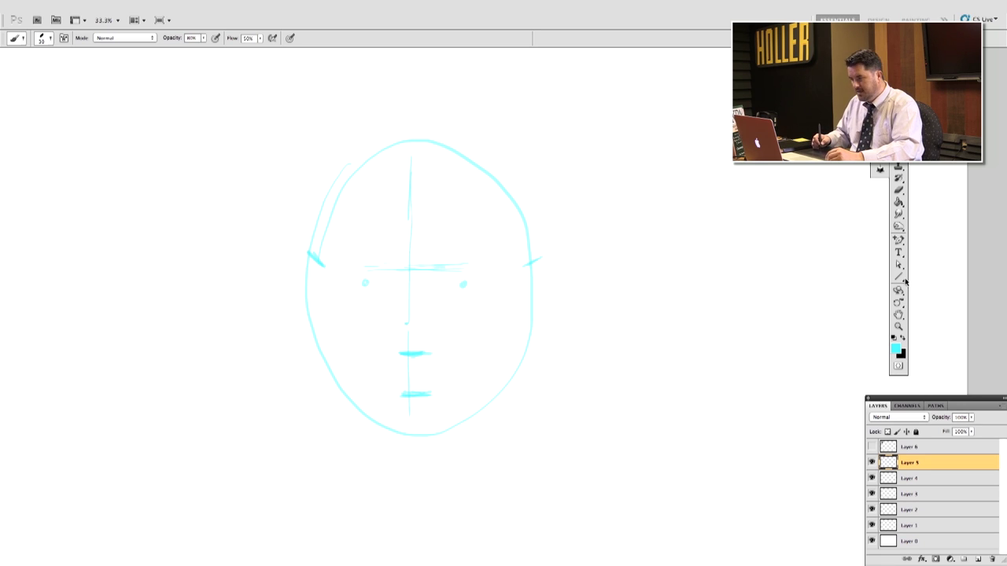
Sketch a cylindrical neck below the head with a wide, flat shoulder ellipse around its base.
{"action": "left_click", "coordinate": [898, 315]}
{"action": "mouse_move", "coordinate": [536, 232]}
{"action": "left_mouse_down"}
{"action": "mouse_move", "coordinate": [589, 228]}
{"action": "mouse_move", "coordinate": [689, 159]}
{"action": "left_mouse_up"}
{"action": "key", "text": "b"}
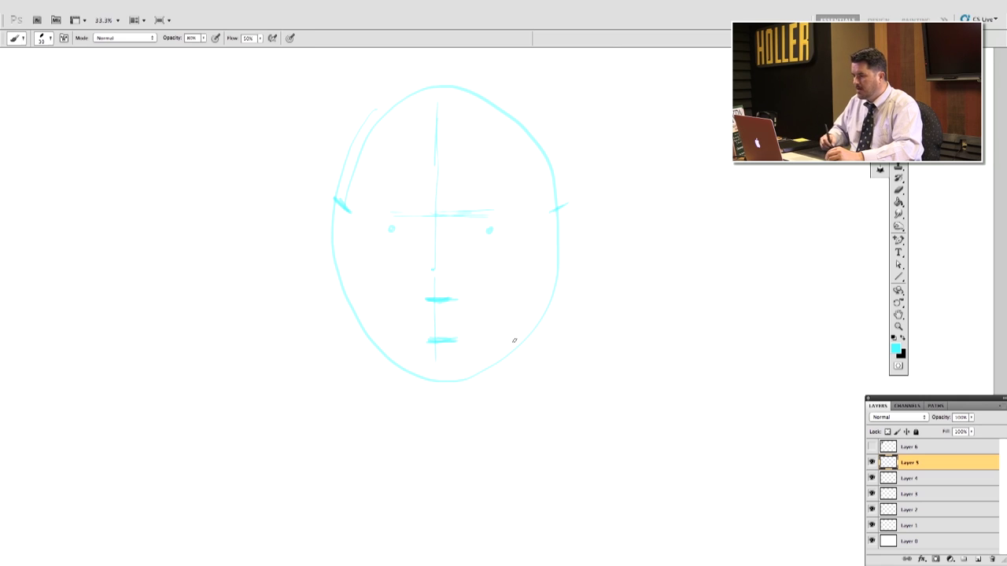
{"action": "mouse_move", "coordinate": [402, 343]}
{"action": "left_mouse_down"}
{"action": "mouse_move", "coordinate": [414, 416]}
{"action": "mouse_move", "coordinate": [496, 398]}
{"action": "left_mouse_up"}
{"action": "left_click_drag", "start_coordinate": [477, 336], "coordinate": [496, 408]}
{"action": "mouse_move", "coordinate": [403, 390]}
{"action": "left_mouse_down"}
{"action": "mouse_move", "coordinate": [287, 430]}
{"action": "mouse_move", "coordinate": [421, 455]}
{"action": "mouse_move", "coordinate": [575, 437]}
{"action": "mouse_move", "coordinate": [599, 402]}
{"action": "mouse_move", "coordinate": [526, 383]}
{"action": "mouse_move", "coordinate": [586, 403]}
{"action": "mouse_move", "coordinate": [550, 451]}
{"action": "mouse_move", "coordinate": [376, 449]}
{"action": "mouse_move", "coordinate": [313, 414]}
{"action": "mouse_move", "coordinate": [406, 384]}
{"action": "mouse_move", "coordinate": [319, 401]}
{"action": "mouse_move", "coordinate": [379, 473]}
{"action": "mouse_move", "coordinate": [622, 436]}
{"action": "left_mouse_up"}
{"action": "left_click_drag", "start_coordinate": [572, 383], "coordinate": [607, 428]}
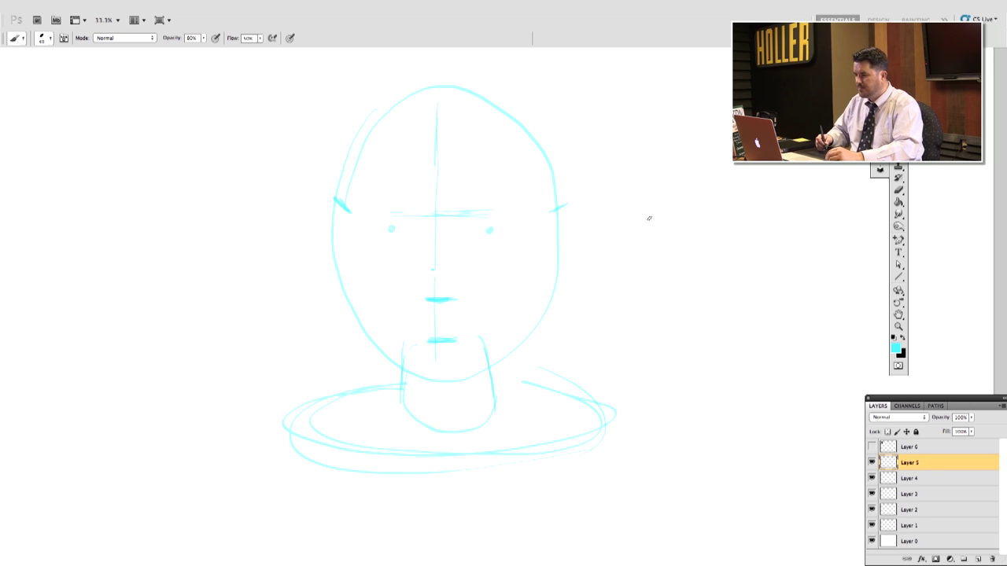
Draw the ears at the side marks and a large rounded nose on the nose base line.
{"action": "key", "text": "super+minus"}
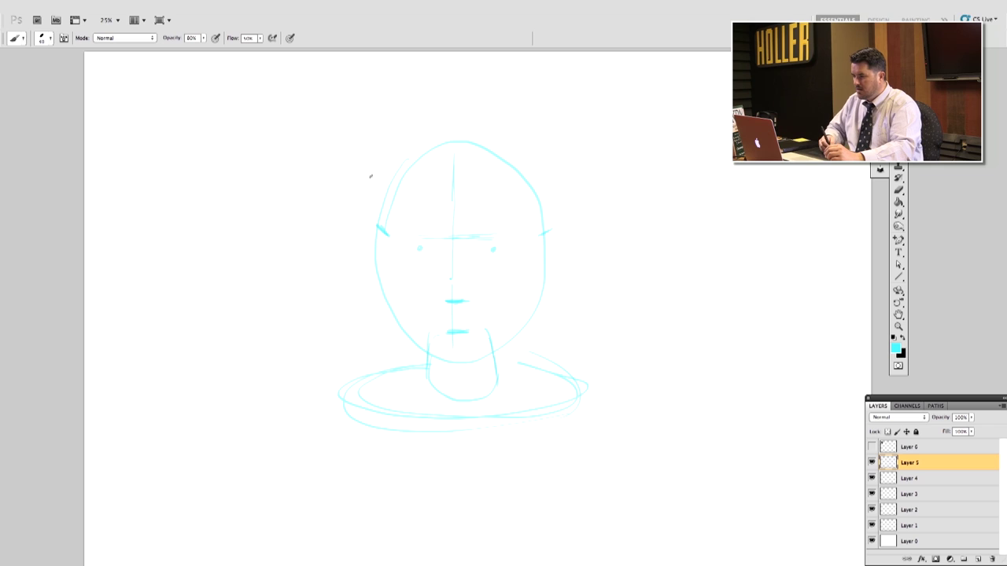
{"action": "mouse_move", "coordinate": [383, 230]}
{"action": "left_mouse_down"}
{"action": "mouse_move", "coordinate": [366, 228]}
{"action": "mouse_move", "coordinate": [366, 238]}
{"action": "mouse_move", "coordinate": [387, 279]}
{"action": "left_mouse_up"}
{"action": "mouse_move", "coordinate": [548, 229]}
{"action": "left_mouse_down"}
{"action": "mouse_move", "coordinate": [558, 240]}
{"action": "mouse_move", "coordinate": [550, 272]}
{"action": "left_mouse_up"}
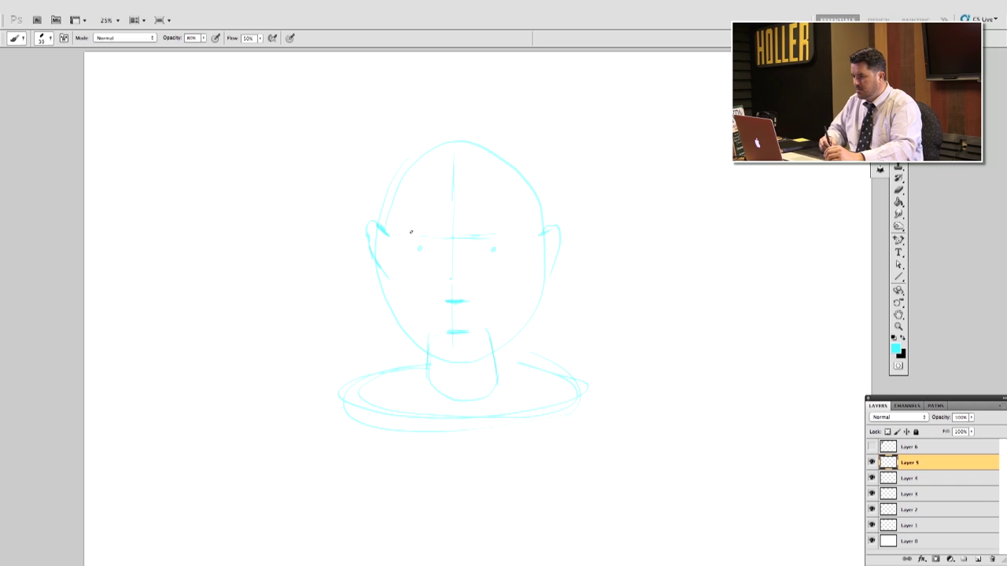
{"action": "mouse_move", "coordinate": [439, 280]}
{"action": "left_mouse_down"}
{"action": "mouse_move", "coordinate": [452, 300]}
{"action": "mouse_move", "coordinate": [477, 281]}
{"action": "mouse_move", "coordinate": [463, 304]}
{"action": "mouse_move", "coordinate": [439, 277]}
{"action": "mouse_move", "coordinate": [431, 291]}
{"action": "left_mouse_up"}
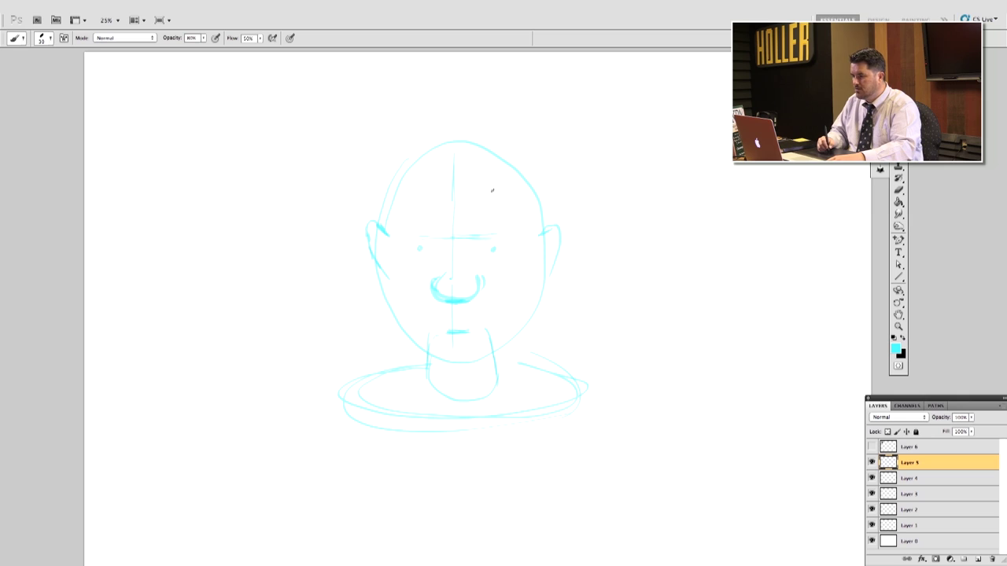
Sketch a hairline with a loose fringe across the forehead and a large, wide-brimmed hat around the head.
{"action": "mouse_move", "coordinate": [493, 187]}
{"action": "left_mouse_down"}
{"action": "mouse_move", "coordinate": [442, 210]}
{"action": "mouse_move", "coordinate": [426, 206]}
{"action": "mouse_move", "coordinate": [448, 197]}
{"action": "mouse_move", "coordinate": [415, 195]}
{"action": "mouse_move", "coordinate": [379, 225]}
{"action": "mouse_move", "coordinate": [406, 187]}
{"action": "mouse_move", "coordinate": [496, 169]}
{"action": "mouse_move", "coordinate": [512, 174]}
{"action": "mouse_move", "coordinate": [541, 224]}
{"action": "mouse_move", "coordinate": [503, 177]}
{"action": "mouse_move", "coordinate": [457, 172]}
{"action": "mouse_move", "coordinate": [405, 189]}
{"action": "mouse_move", "coordinate": [383, 218]}
{"action": "mouse_move", "coordinate": [409, 189]}
{"action": "mouse_move", "coordinate": [445, 176]}
{"action": "mouse_move", "coordinate": [486, 168]}
{"action": "mouse_move", "coordinate": [515, 181]}
{"action": "left_mouse_up"}
{"action": "mouse_move", "coordinate": [383, 298]}
{"action": "left_mouse_down"}
{"action": "mouse_move", "coordinate": [302, 245]}
{"action": "mouse_move", "coordinate": [295, 212]}
{"action": "mouse_move", "coordinate": [435, 99]}
{"action": "mouse_move", "coordinate": [544, 125]}
{"action": "mouse_move", "coordinate": [598, 204]}
{"action": "mouse_move", "coordinate": [609, 233]}
{"action": "mouse_move", "coordinate": [587, 276]}
{"action": "mouse_move", "coordinate": [535, 297]}
{"action": "left_mouse_up"}
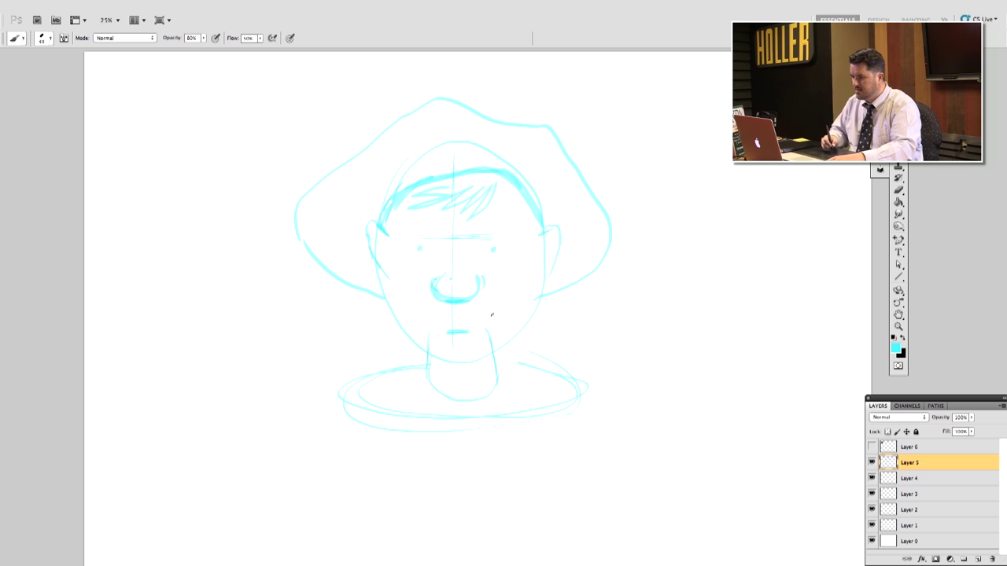
Sketch shaggy whiskers on both cheeks and outline a long beard reaching below the shoulder ellipse.
{"action": "mouse_move", "coordinate": [397, 270]}
{"action": "left_mouse_down"}
{"action": "mouse_move", "coordinate": [406, 328]}
{"action": "mouse_move", "coordinate": [437, 297]}
{"action": "mouse_move", "coordinate": [488, 309]}
{"action": "mouse_move", "coordinate": [478, 295]}
{"action": "mouse_move", "coordinate": [505, 323]}
{"action": "mouse_move", "coordinate": [524, 247]}
{"action": "left_mouse_up"}
{"action": "mouse_move", "coordinate": [388, 293]}
{"action": "left_mouse_down"}
{"action": "mouse_move", "coordinate": [378, 393]}
{"action": "mouse_move", "coordinate": [403, 455]}
{"action": "mouse_move", "coordinate": [433, 474]}
{"action": "mouse_move", "coordinate": [525, 464]}
{"action": "left_mouse_up"}
{"action": "mouse_move", "coordinate": [537, 289]}
{"action": "left_mouse_down"}
{"action": "mouse_move", "coordinate": [562, 399]}
{"action": "mouse_move", "coordinate": [523, 482]}
{"action": "mouse_move", "coordinate": [490, 493]}
{"action": "left_mouse_up"}
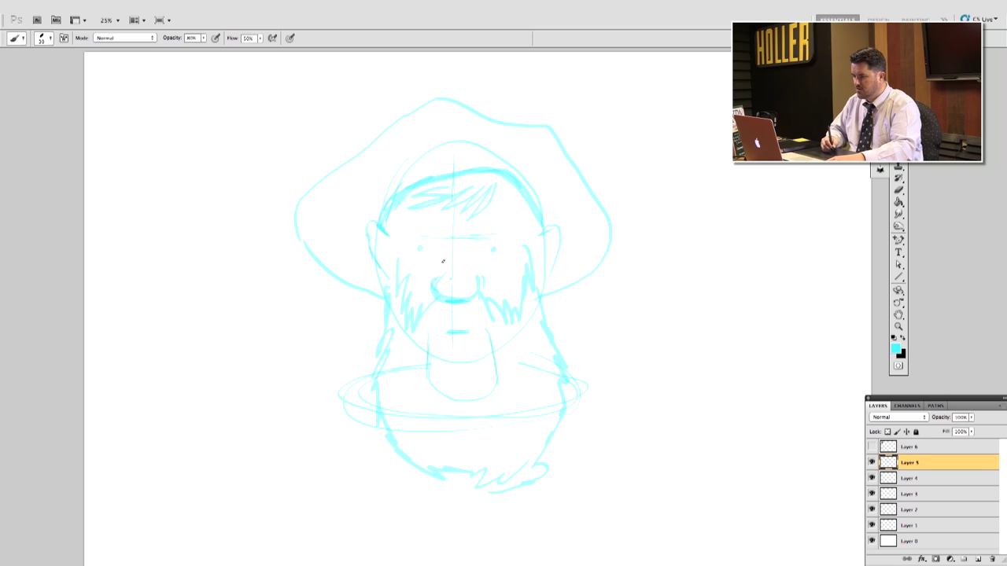
Draw short eyebrows above both eyes and add sideburn strokes in front of both ears.
{"action": "left_click_drag", "start_coordinate": [500, 229], "coordinate": [489, 228]}
{"action": "mouse_move", "coordinate": [424, 229]}
{"action": "left_mouse_down"}
{"action": "mouse_move", "coordinate": [380, 255]}
{"action": "mouse_move", "coordinate": [385, 281]}
{"action": "left_mouse_up"}
{"action": "mouse_move", "coordinate": [388, 256]}
{"action": "left_mouse_down"}
{"action": "mouse_move", "coordinate": [385, 276]}
{"action": "mouse_move", "coordinate": [392, 268]}
{"action": "left_mouse_up"}
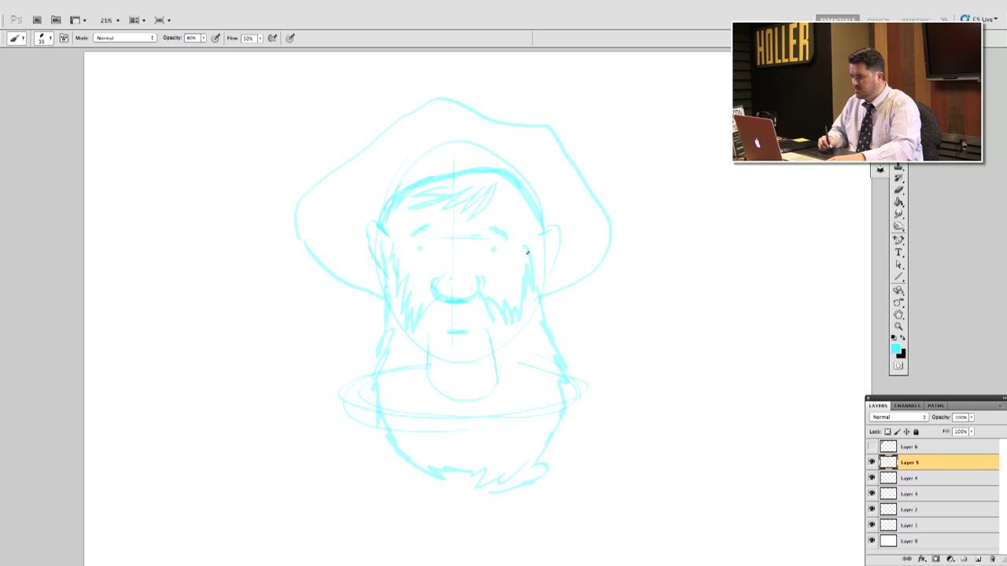
{"action": "left_click_drag", "start_coordinate": [532, 228], "coordinate": [533, 252]}
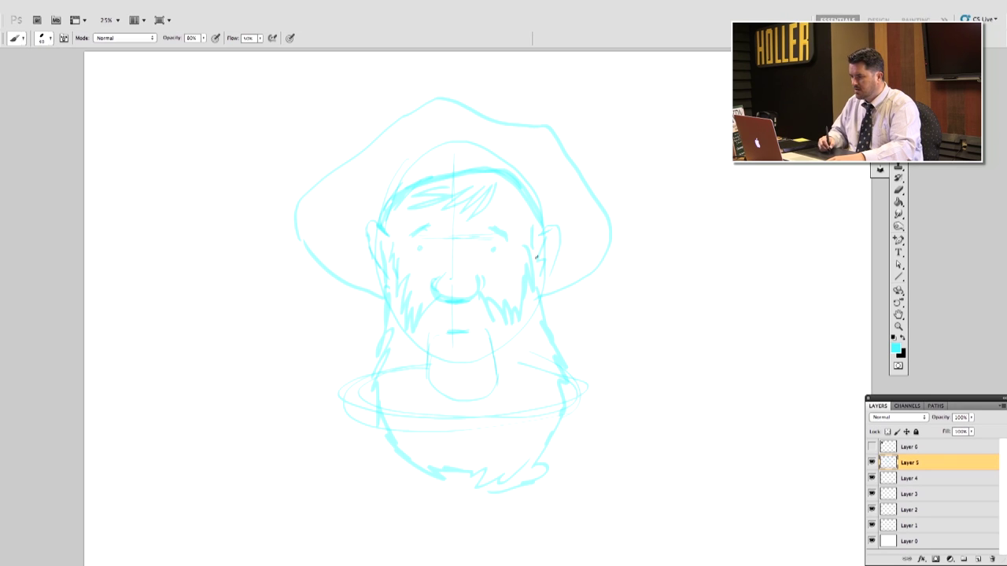
Sketch overalls below the beard with two shoulder straps, round buttons, a bib top edge and jagged sides.
{"action": "left_click", "coordinate": [899, 314]}
{"action": "left_click_drag", "start_coordinate": [598, 299], "coordinate": [610, 193]}
{"action": "key", "text": "b"}
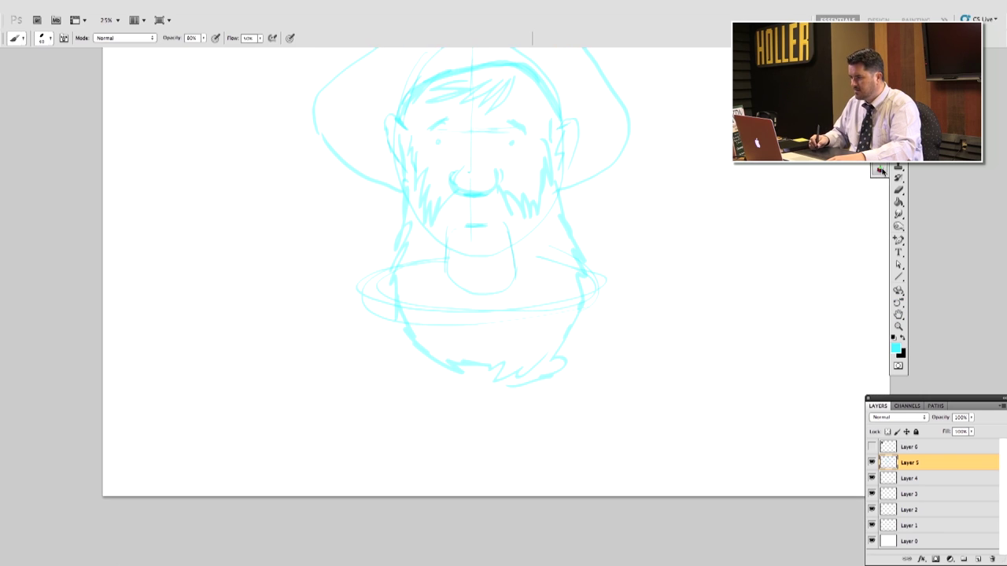
{"action": "mouse_move", "coordinate": [390, 286]}
{"action": "left_mouse_down"}
{"action": "mouse_move", "coordinate": [400, 383]}
{"action": "mouse_move", "coordinate": [423, 379]}
{"action": "mouse_move", "coordinate": [424, 354]}
{"action": "left_mouse_up"}
{"action": "mouse_move", "coordinate": [415, 391]}
{"action": "left_mouse_down"}
{"action": "mouse_move", "coordinate": [425, 409]}
{"action": "mouse_move", "coordinate": [415, 390]}
{"action": "left_mouse_up"}
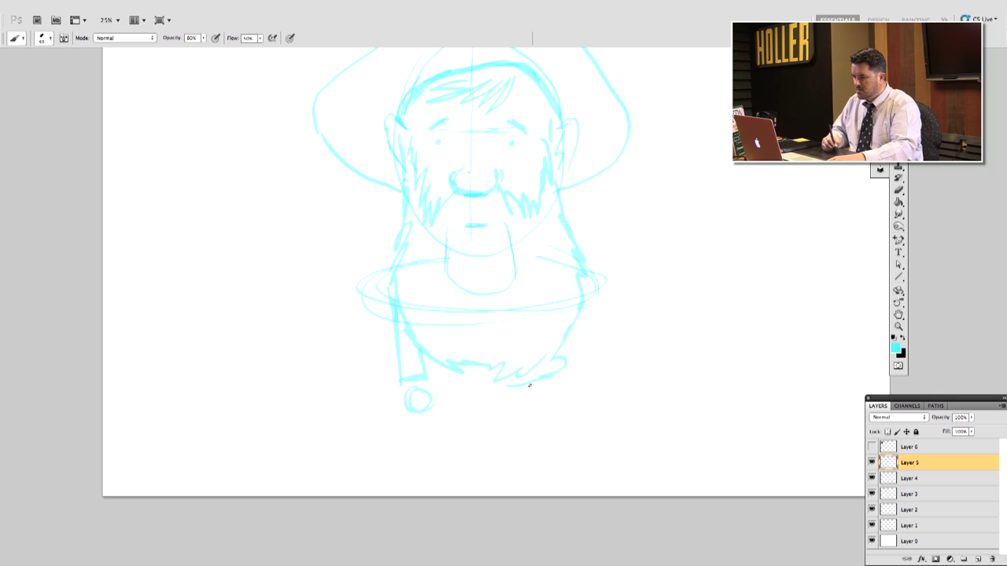
{"action": "mouse_move", "coordinate": [568, 382]}
{"action": "left_mouse_down"}
{"action": "mouse_move", "coordinate": [591, 386]}
{"action": "mouse_move", "coordinate": [572, 379]}
{"action": "mouse_move", "coordinate": [593, 366]}
{"action": "mouse_move", "coordinate": [590, 307]}
{"action": "mouse_move", "coordinate": [568, 307]}
{"action": "left_mouse_up"}
{"action": "left_click_drag", "start_coordinate": [440, 391], "coordinate": [527, 381]}
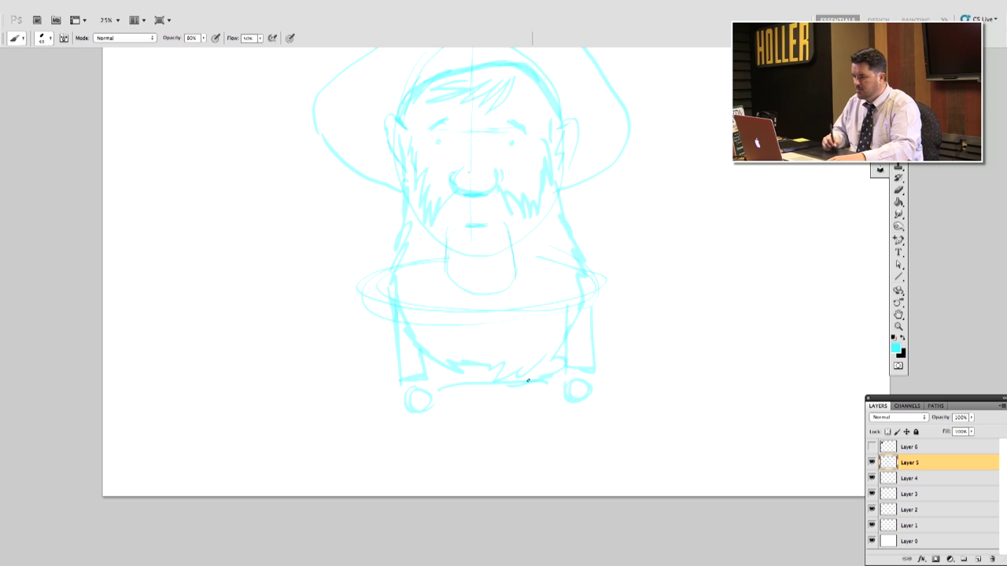
{"action": "left_click_drag", "start_coordinate": [388, 395], "coordinate": [390, 472]}
{"action": "left_click_drag", "start_coordinate": [590, 392], "coordinate": [620, 454]}
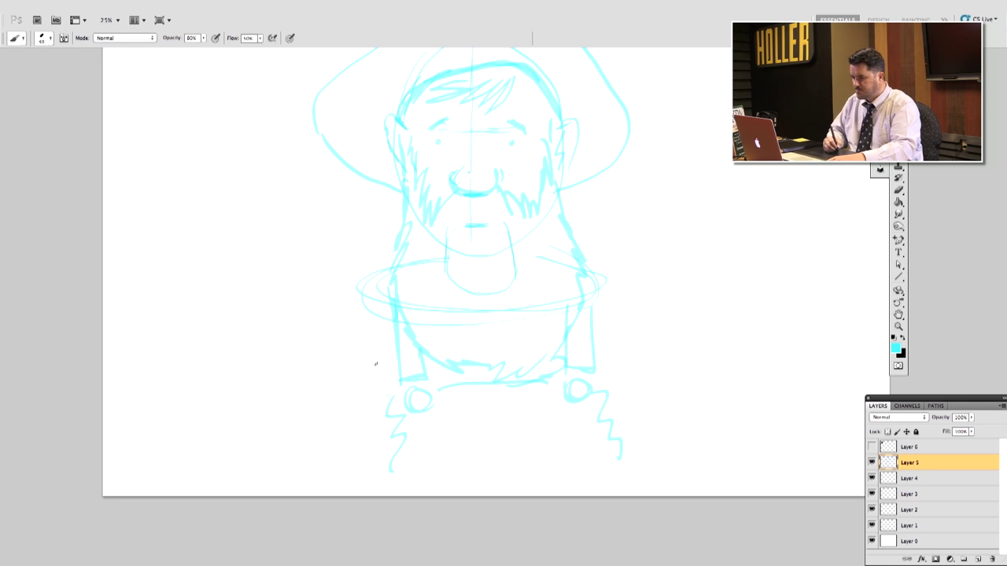
Block in both arms with oval upper arms, circular elbow joints and tapered forearms running off the canvas.
{"action": "mouse_move", "coordinate": [367, 287]}
{"action": "left_mouse_down"}
{"action": "mouse_move", "coordinate": [346, 338]}
{"action": "mouse_move", "coordinate": [327, 350]}
{"action": "mouse_move", "coordinate": [323, 415]}
{"action": "left_mouse_up"}
{"action": "mouse_move", "coordinate": [317, 379]}
{"action": "left_mouse_down"}
{"action": "mouse_move", "coordinate": [362, 384]}
{"action": "mouse_move", "coordinate": [315, 368]}
{"action": "mouse_move", "coordinate": [330, 325]}
{"action": "mouse_move", "coordinate": [360, 396]}
{"action": "left_mouse_up"}
{"action": "mouse_move", "coordinate": [378, 317]}
{"action": "left_mouse_down"}
{"action": "mouse_move", "coordinate": [356, 393]}
{"action": "mouse_move", "coordinate": [328, 399]}
{"action": "mouse_move", "coordinate": [340, 407]}
{"action": "mouse_move", "coordinate": [337, 447]}
{"action": "mouse_move", "coordinate": [317, 415]}
{"action": "mouse_move", "coordinate": [326, 495]}
{"action": "left_mouse_up"}
{"action": "left_click_drag", "start_coordinate": [343, 417], "coordinate": [378, 496]}
{"action": "left_click_drag", "start_coordinate": [607, 289], "coordinate": [645, 391]}
{"action": "mouse_move", "coordinate": [599, 309]}
{"action": "left_mouse_down"}
{"action": "mouse_move", "coordinate": [644, 392]}
{"action": "mouse_move", "coordinate": [623, 303]}
{"action": "mouse_move", "coordinate": [640, 389]}
{"action": "mouse_move", "coordinate": [677, 405]}
{"action": "mouse_move", "coordinate": [668, 400]}
{"action": "mouse_move", "coordinate": [665, 479]}
{"action": "left_mouse_up"}
{"action": "left_click_drag", "start_coordinate": [659, 431], "coordinate": [675, 489]}
{"action": "left_click_drag", "start_coordinate": [680, 409], "coordinate": [712, 496]}
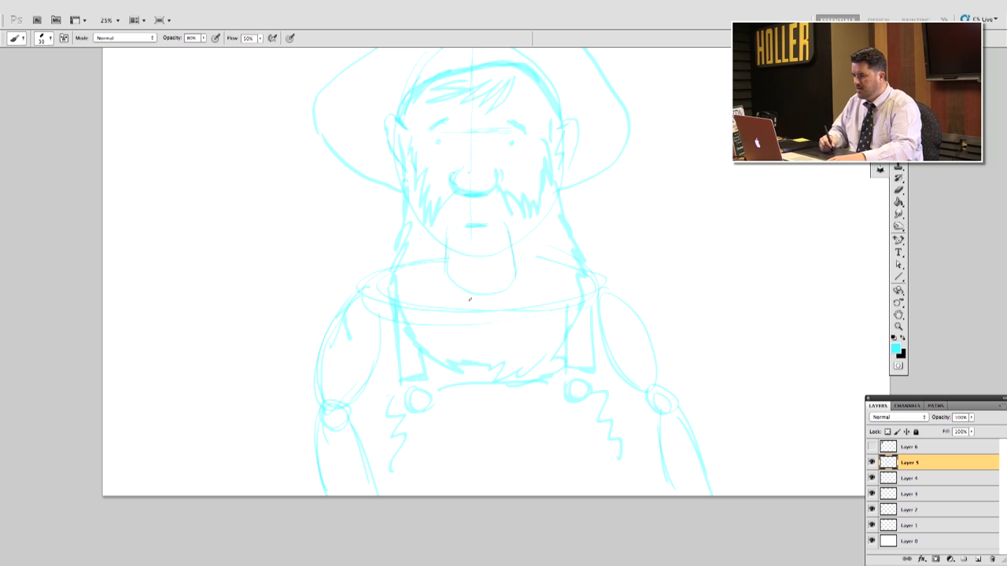
Outline the shirt sleeves over both arm forms and add fabric folds around the elbows.
{"action": "mouse_move", "coordinate": [352, 291]}
{"action": "left_mouse_down"}
{"action": "mouse_move", "coordinate": [320, 343]}
{"action": "mouse_move", "coordinate": [314, 495]}
{"action": "left_mouse_up"}
{"action": "mouse_move", "coordinate": [391, 489]}
{"action": "left_mouse_down"}
{"action": "mouse_move", "coordinate": [365, 418]}
{"action": "mouse_move", "coordinate": [365, 429]}
{"action": "left_mouse_up"}
{"action": "left_click_drag", "start_coordinate": [375, 425], "coordinate": [346, 429]}
{"action": "mouse_move", "coordinate": [370, 364]}
{"action": "left_mouse_down"}
{"action": "mouse_move", "coordinate": [363, 420]}
{"action": "mouse_move", "coordinate": [372, 360]}
{"action": "left_mouse_up"}
{"action": "left_click_drag", "start_coordinate": [619, 290], "coordinate": [664, 395]}
{"action": "mouse_move", "coordinate": [628, 427]}
{"action": "left_mouse_down"}
{"action": "mouse_move", "coordinate": [665, 394]}
{"action": "mouse_move", "coordinate": [620, 430]}
{"action": "left_mouse_up"}
{"action": "mouse_move", "coordinate": [606, 339]}
{"action": "left_mouse_down"}
{"action": "mouse_move", "coordinate": [615, 391]}
{"action": "mouse_move", "coordinate": [702, 487]}
{"action": "left_mouse_up"}
{"action": "left_click_drag", "start_coordinate": [634, 429], "coordinate": [648, 496]}
Add zigzag fabric wrinkles and a chest pocket outline to the overalls bib.
{"action": "mouse_move", "coordinate": [438, 417]}
{"action": "left_mouse_down"}
{"action": "mouse_move", "coordinate": [472, 445]}
{"action": "mouse_move", "coordinate": [449, 458]}
{"action": "left_mouse_up"}
{"action": "mouse_move", "coordinate": [532, 411]}
{"action": "left_mouse_down"}
{"action": "mouse_move", "coordinate": [533, 445]}
{"action": "mouse_move", "coordinate": [546, 453]}
{"action": "left_mouse_up"}
{"action": "left_click_drag", "start_coordinate": [621, 450], "coordinate": [617, 495]}
{"action": "mouse_move", "coordinate": [455, 451]}
{"action": "left_mouse_down"}
{"action": "mouse_move", "coordinate": [432, 479]}
{"action": "mouse_move", "coordinate": [445, 494]}
{"action": "left_mouse_up"}
{"action": "left_click_drag", "start_coordinate": [572, 447], "coordinate": [584, 489]}
Draw a ragged moustache edge over the mouth and a small lower lip with a hair tuft beneath it.
{"action": "left_click", "coordinate": [898, 314]}
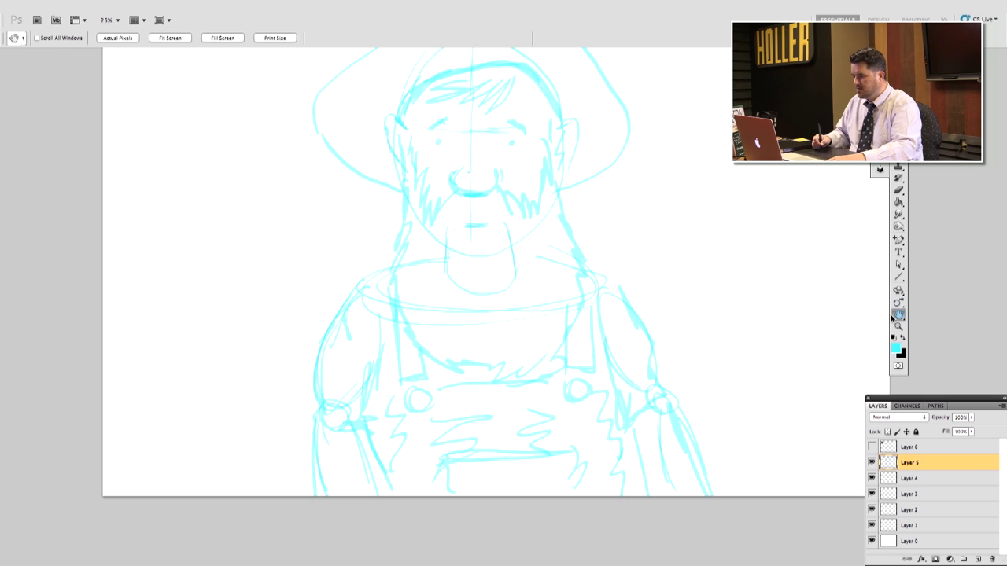
{"action": "left_click_drag", "start_coordinate": [701, 203], "coordinate": [692, 252]}
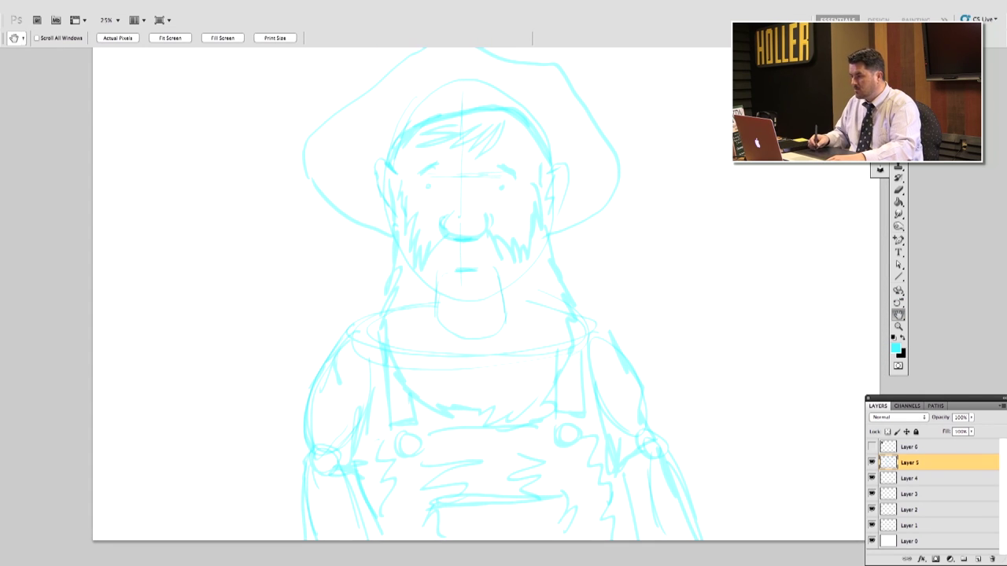
{"action": "key", "text": "b"}
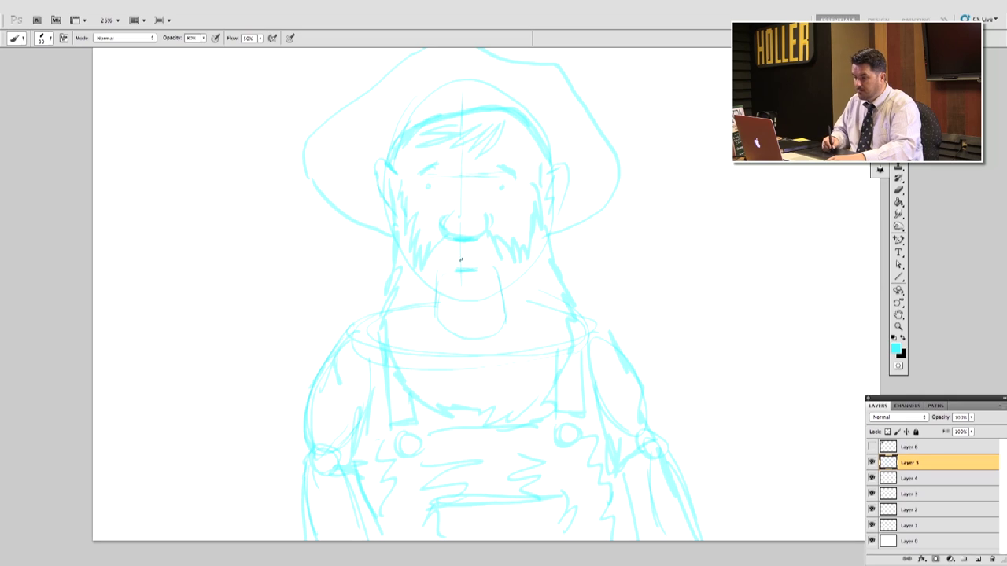
{"action": "left_click_drag", "start_coordinate": [439, 280], "coordinate": [477, 269]}
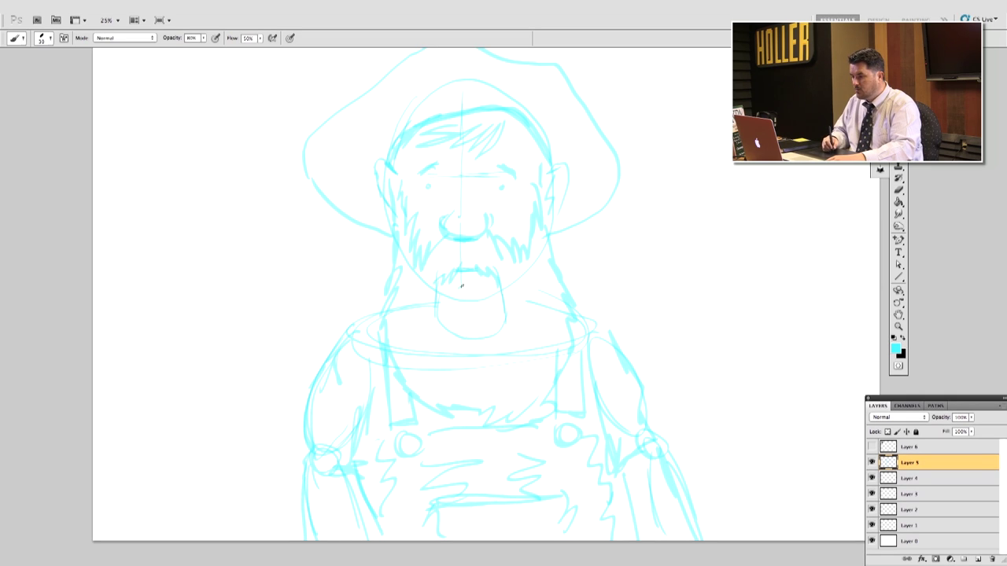
{"action": "mouse_move", "coordinate": [457, 288]}
{"action": "left_mouse_down"}
{"action": "mouse_move", "coordinate": [478, 287]}
{"action": "mouse_move", "coordinate": [494, 308]}
{"action": "left_mouse_up"}
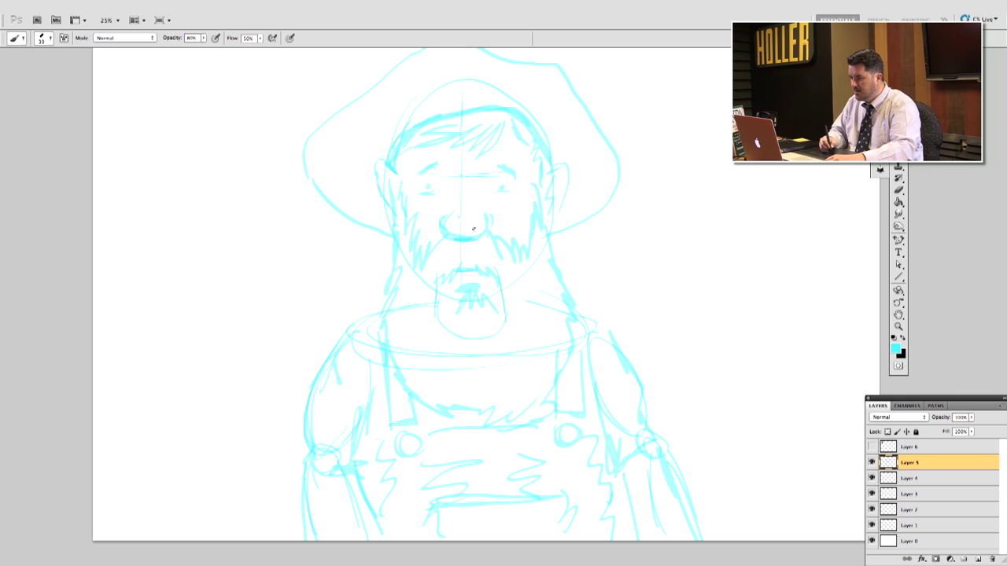
Add hair strokes to the moustache and beard, and reinforce the outer sleeve contour of one arm.
{"action": "mouse_move", "coordinate": [463, 243]}
{"action": "left_mouse_down"}
{"action": "mouse_move", "coordinate": [461, 254]}
{"action": "mouse_move", "coordinate": [494, 259]}
{"action": "left_mouse_up"}
{"action": "mouse_move", "coordinate": [397, 328]}
{"action": "left_mouse_down"}
{"action": "mouse_move", "coordinate": [404, 383]}
{"action": "mouse_move", "coordinate": [457, 405]}
{"action": "mouse_move", "coordinate": [470, 385]}
{"action": "left_mouse_up"}
{"action": "mouse_move", "coordinate": [338, 351]}
{"action": "left_mouse_down"}
{"action": "mouse_move", "coordinate": [314, 413]}
{"action": "mouse_move", "coordinate": [298, 505]}
{"action": "left_mouse_up"}
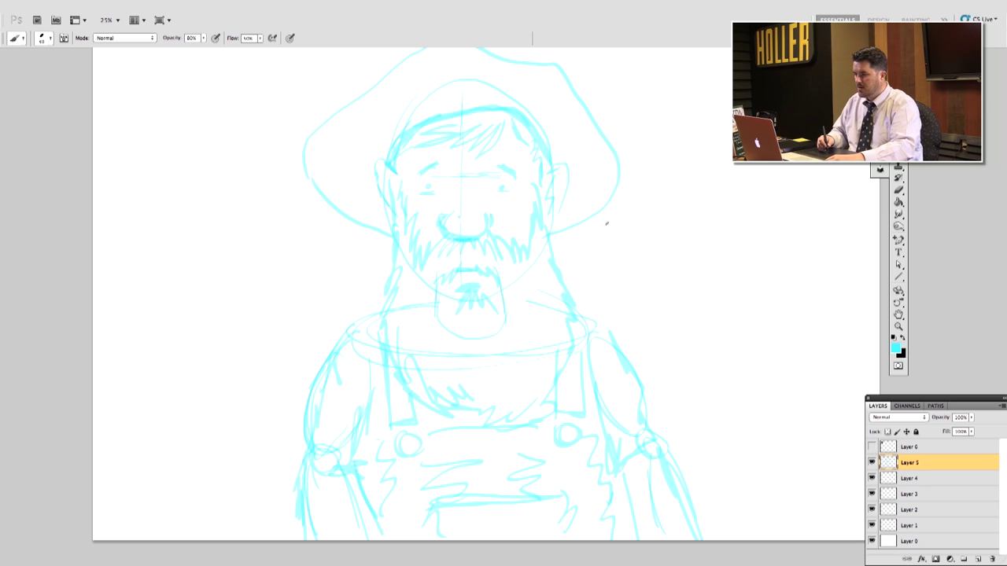
Set up a black brush at 24 px and 87% opacity, making a test squiggle in the empty area beside the figure.
{"action": "left_click", "coordinate": [900, 339]}
{"action": "left_click_drag", "start_coordinate": [705, 241], "coordinate": [757, 346]}
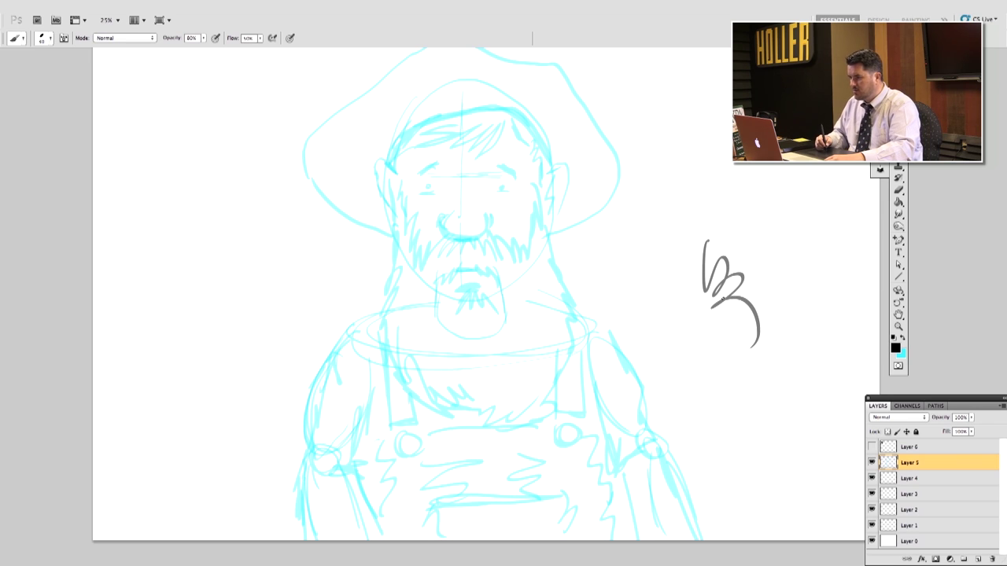
{"action": "left_click", "coordinate": [204, 38]}
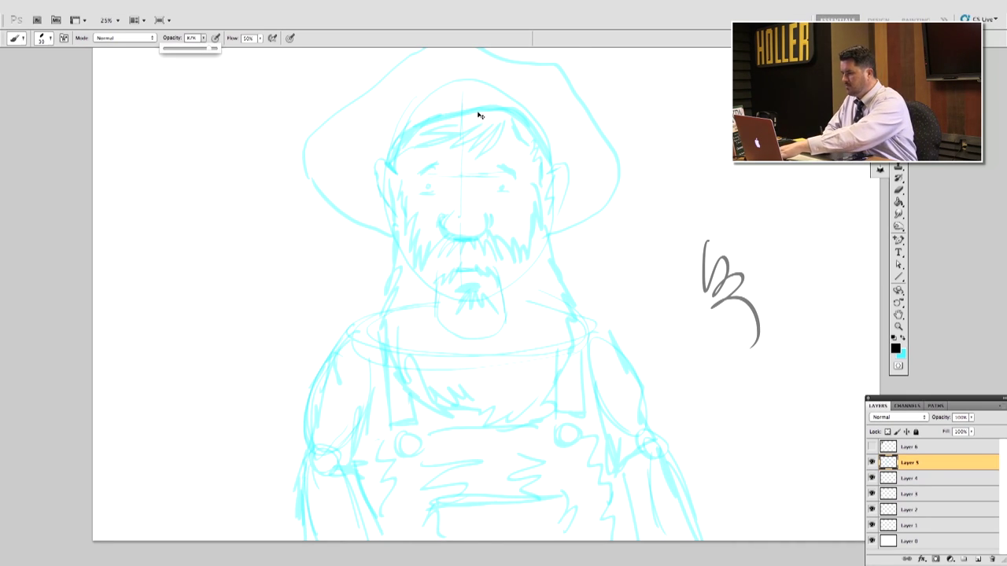
{"action": "key", "text": "ctrl+plus"}
{"action": "right_click", "coordinate": [497, 137]}
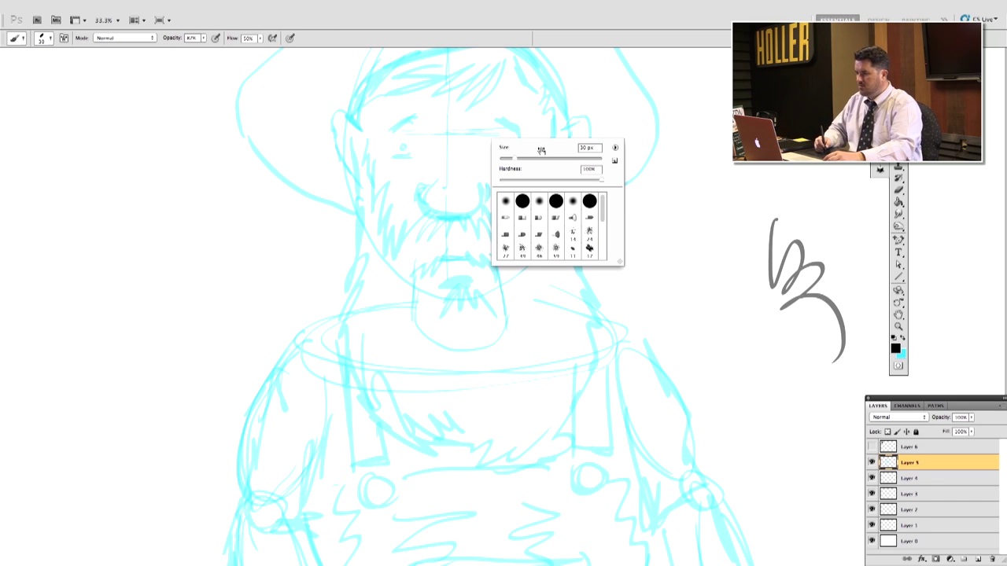
{"action": "left_click_drag", "start_coordinate": [515, 160], "coordinate": [513, 162]}
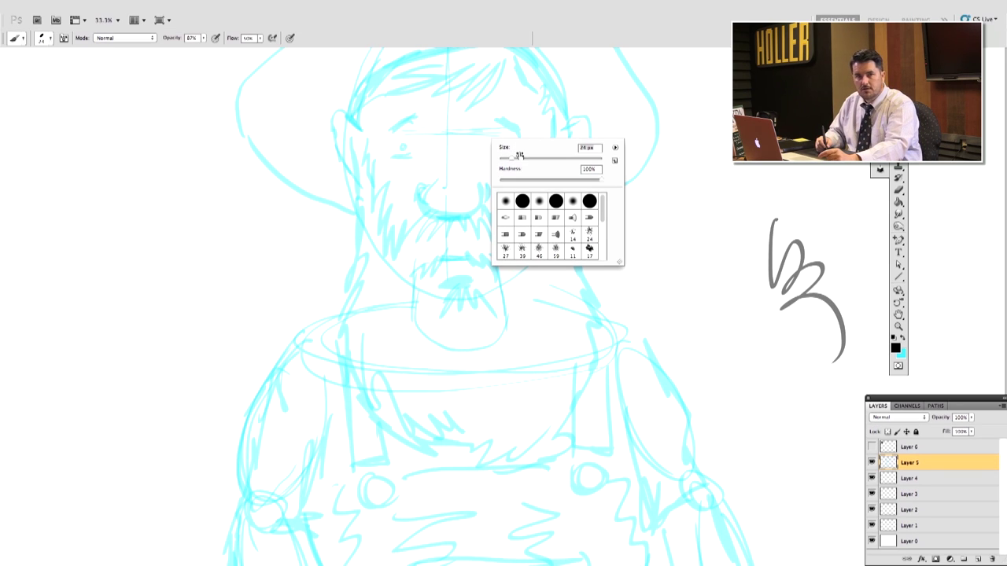
{"action": "left_click", "coordinate": [564, 115]}
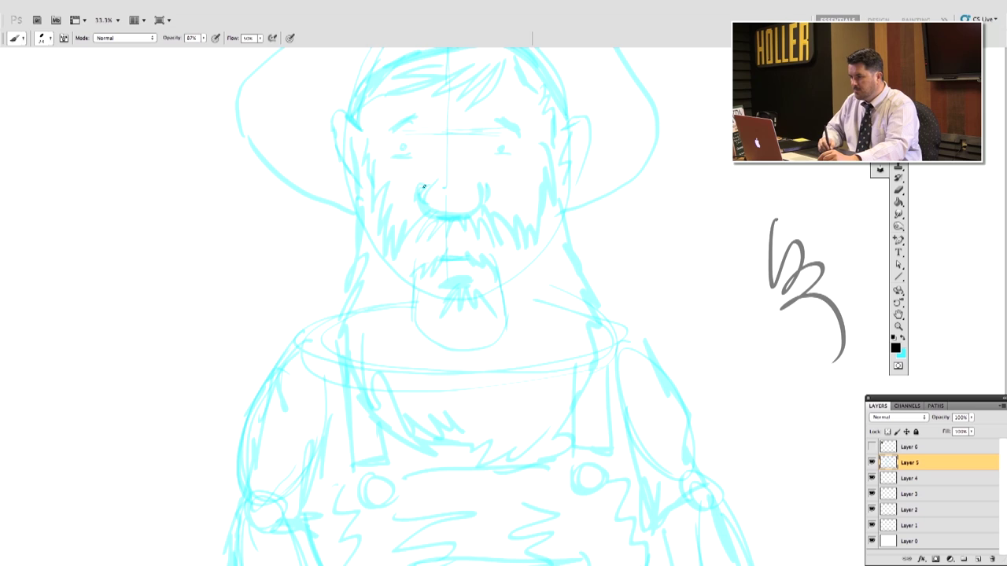
Ink the nose with its nostrils, the slanted eyebrows, and the dot eyes with short lines beneath them.
{"action": "left_click_drag", "start_coordinate": [419, 191], "coordinate": [438, 216]}
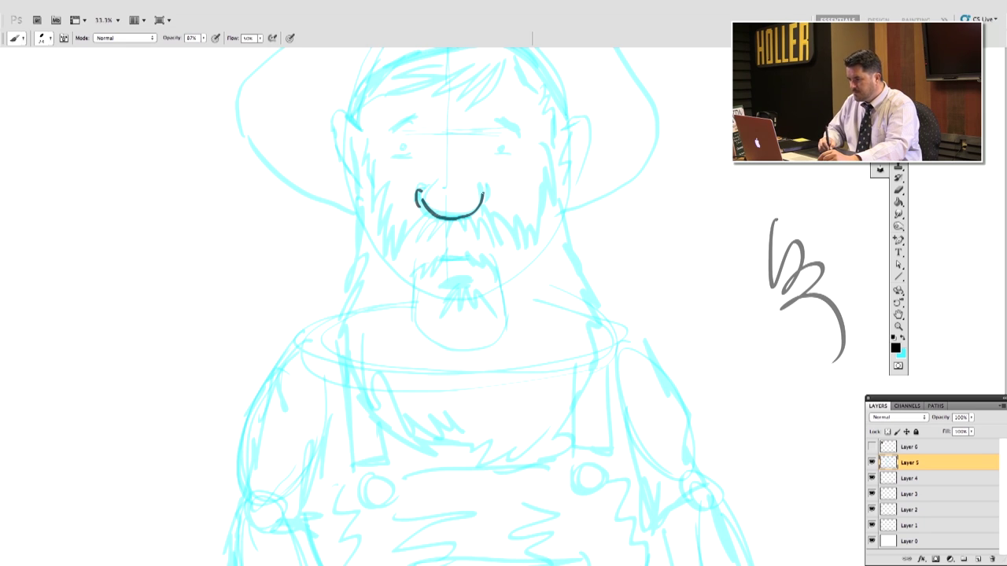
{"action": "left_click_drag", "start_coordinate": [488, 186], "coordinate": [495, 196]}
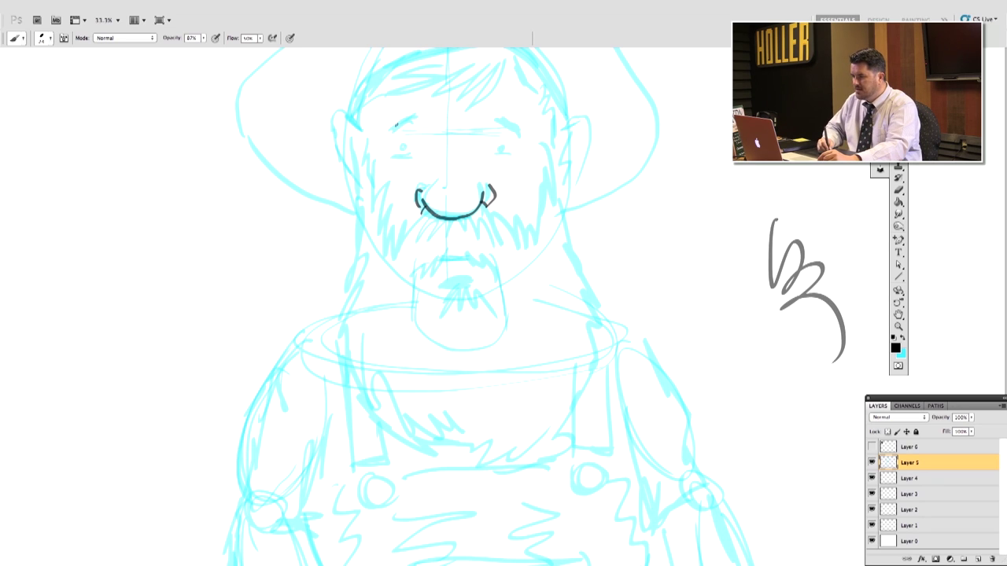
{"action": "left_click_drag", "start_coordinate": [394, 131], "coordinate": [421, 115]}
{"action": "left_click_drag", "start_coordinate": [500, 120], "coordinate": [519, 131]}
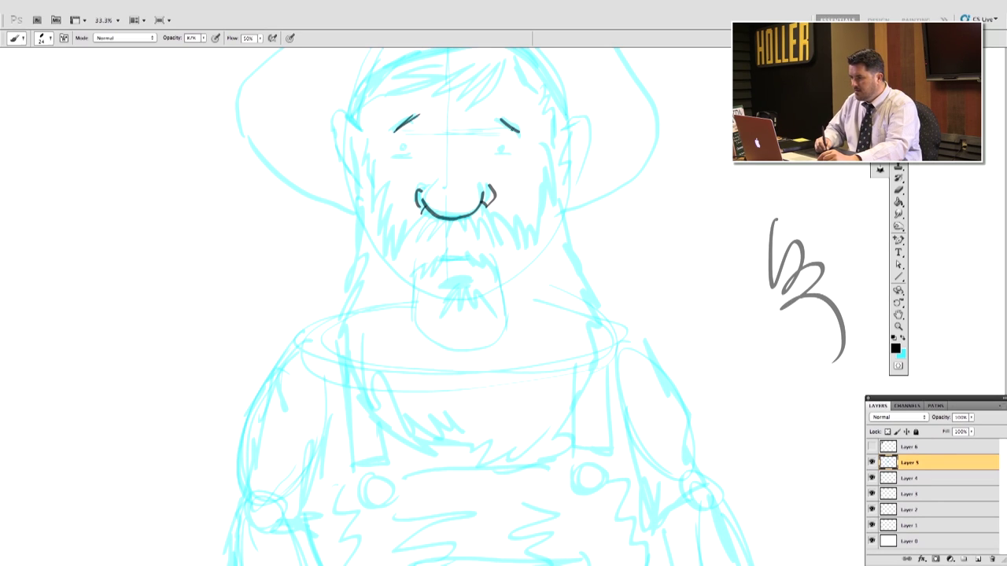
{"action": "left_click_drag", "start_coordinate": [404, 154], "coordinate": [417, 158]}
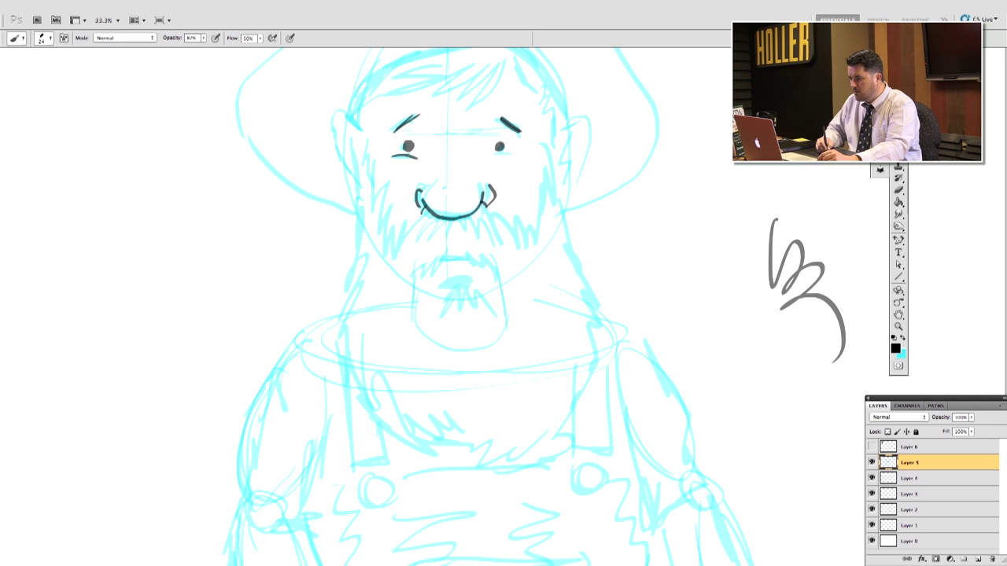
{"action": "left_click_drag", "start_coordinate": [495, 154], "coordinate": [519, 157]}
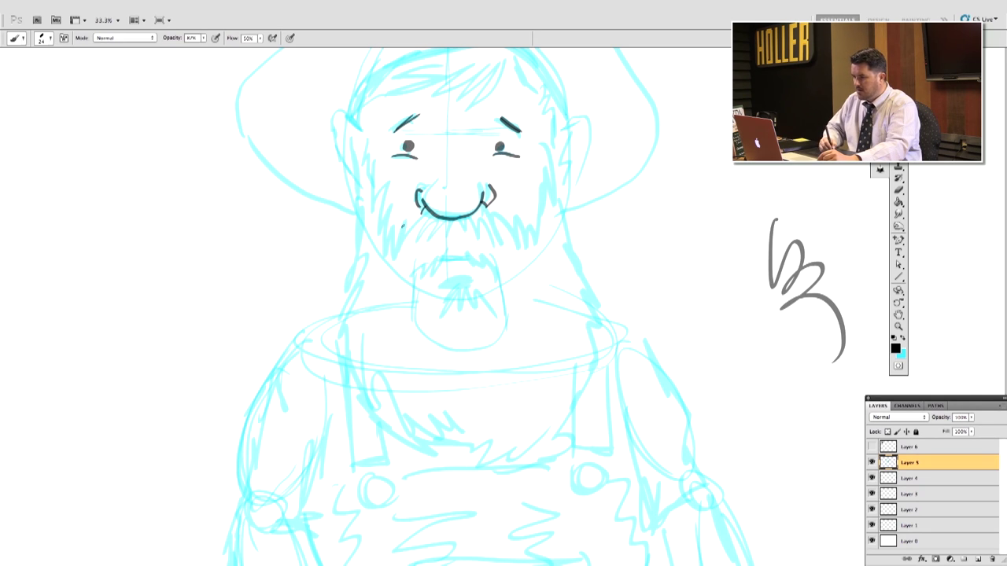
Ink the ragged inner beard edges along both cheeks and temples, joined by moustache hairs under the nose.
{"action": "mouse_move", "coordinate": [408, 221]}
{"action": "left_mouse_down"}
{"action": "mouse_move", "coordinate": [391, 244]}
{"action": "mouse_move", "coordinate": [391, 227]}
{"action": "mouse_move", "coordinate": [384, 252]}
{"action": "mouse_move", "coordinate": [392, 196]}
{"action": "mouse_move", "coordinate": [378, 233]}
{"action": "mouse_move", "coordinate": [368, 117]}
{"action": "left_mouse_up"}
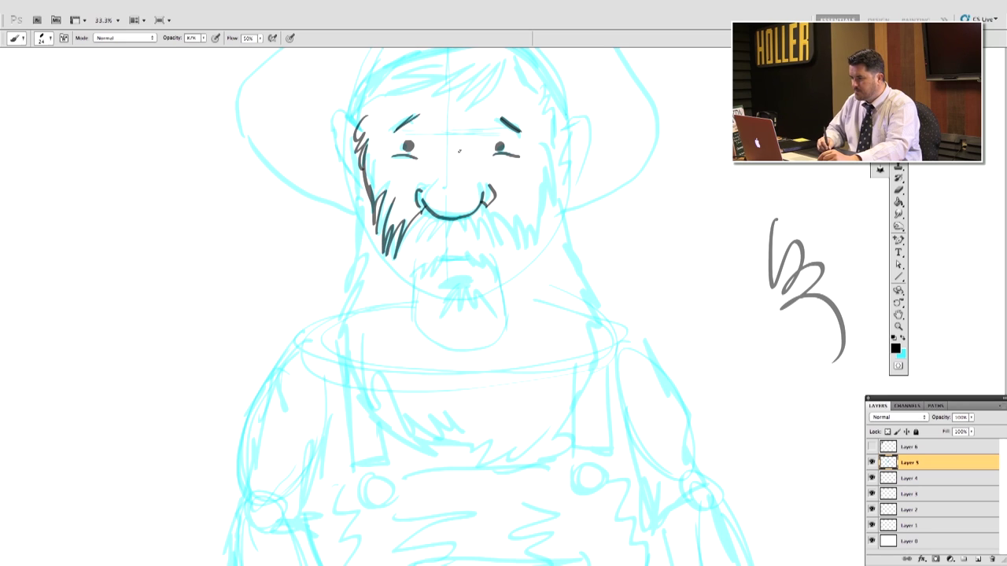
{"action": "mouse_move", "coordinate": [431, 217]}
{"action": "left_mouse_down"}
{"action": "mouse_move", "coordinate": [467, 228]}
{"action": "mouse_move", "coordinate": [474, 211]}
{"action": "mouse_move", "coordinate": [490, 230]}
{"action": "left_mouse_up"}
{"action": "mouse_move", "coordinate": [497, 221]}
{"action": "left_mouse_down"}
{"action": "mouse_move", "coordinate": [515, 258]}
{"action": "mouse_move", "coordinate": [531, 251]}
{"action": "left_mouse_up"}
{"action": "left_click_drag", "start_coordinate": [535, 203], "coordinate": [541, 247]}
{"action": "mouse_move", "coordinate": [547, 175]}
{"action": "left_mouse_down"}
{"action": "mouse_move", "coordinate": [543, 221]}
{"action": "mouse_move", "coordinate": [551, 113]}
{"action": "left_mouse_up"}
{"action": "mouse_move", "coordinate": [366, 123]}
{"action": "left_mouse_down"}
{"action": "mouse_move", "coordinate": [357, 101]}
{"action": "mouse_move", "coordinate": [382, 79]}
{"action": "left_mouse_up"}
Ink the ears and long beard outline, plus the mouth with the hair tuft beneath it.
{"action": "mouse_move", "coordinate": [554, 154]}
{"action": "left_mouse_down"}
{"action": "mouse_move", "coordinate": [570, 122]}
{"action": "mouse_move", "coordinate": [585, 135]}
{"action": "mouse_move", "coordinate": [565, 162]}
{"action": "mouse_move", "coordinate": [561, 208]}
{"action": "left_mouse_up"}
{"action": "mouse_move", "coordinate": [360, 151]}
{"action": "left_mouse_down"}
{"action": "mouse_move", "coordinate": [346, 116]}
{"action": "mouse_move", "coordinate": [328, 126]}
{"action": "mouse_move", "coordinate": [360, 170]}
{"action": "mouse_move", "coordinate": [359, 241]}
{"action": "mouse_move", "coordinate": [334, 358]}
{"action": "mouse_move", "coordinate": [397, 433]}
{"action": "mouse_move", "coordinate": [457, 450]}
{"action": "mouse_move", "coordinate": [502, 448]}
{"action": "left_mouse_up"}
{"action": "mouse_move", "coordinate": [561, 209]}
{"action": "left_mouse_down"}
{"action": "mouse_move", "coordinate": [591, 336]}
{"action": "mouse_move", "coordinate": [567, 407]}
{"action": "mouse_move", "coordinate": [530, 450]}
{"action": "mouse_move", "coordinate": [489, 466]}
{"action": "mouse_move", "coordinate": [464, 461]}
{"action": "mouse_move", "coordinate": [482, 435]}
{"action": "left_mouse_up"}
{"action": "mouse_move", "coordinate": [450, 246]}
{"action": "left_mouse_down"}
{"action": "mouse_move", "coordinate": [420, 276]}
{"action": "mouse_move", "coordinate": [454, 250]}
{"action": "mouse_move", "coordinate": [480, 275]}
{"action": "mouse_move", "coordinate": [451, 274]}
{"action": "mouse_move", "coordinate": [468, 274]}
{"action": "mouse_move", "coordinate": [449, 291]}
{"action": "mouse_move", "coordinate": [434, 315]}
{"action": "left_mouse_up"}
{"action": "mouse_move", "coordinate": [463, 288]}
{"action": "left_mouse_down"}
{"action": "mouse_move", "coordinate": [451, 314]}
{"action": "mouse_move", "coordinate": [472, 312]}
{"action": "left_mouse_up"}
{"action": "left_click_drag", "start_coordinate": [480, 296], "coordinate": [486, 310]}
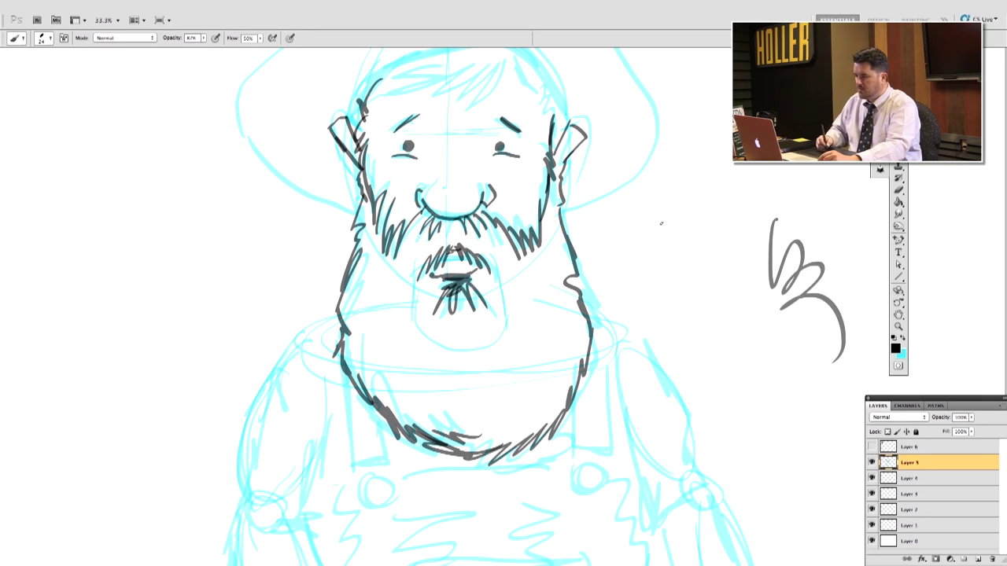
Ink the hair fringe on the forehead, the hat's inner band curve, and the wide outer brim outline.
{"action": "key", "text": "space"}
{"action": "mouse_move", "coordinate": [667, 216]}
{"action": "left_mouse_down"}
{"action": "mouse_move", "coordinate": [649, 297]}
{"action": "mouse_move", "coordinate": [663, 307]}
{"action": "left_mouse_up"}
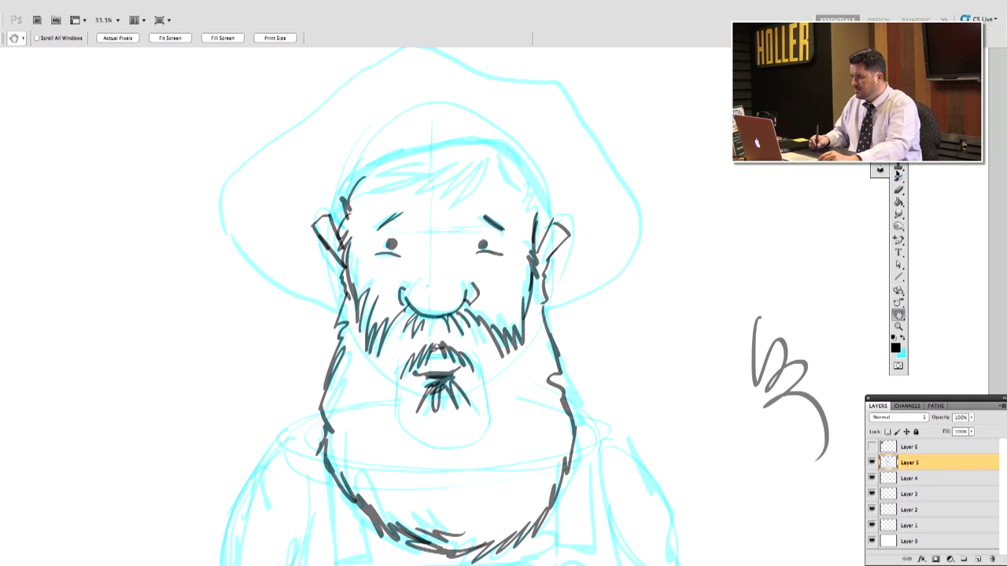
{"action": "key", "text": "b"}
{"action": "mouse_move", "coordinate": [487, 154]}
{"action": "left_mouse_down"}
{"action": "mouse_move", "coordinate": [460, 197]}
{"action": "mouse_move", "coordinate": [476, 168]}
{"action": "mouse_move", "coordinate": [429, 206]}
{"action": "mouse_move", "coordinate": [455, 182]}
{"action": "mouse_move", "coordinate": [446, 172]}
{"action": "mouse_move", "coordinate": [415, 181]}
{"action": "mouse_move", "coordinate": [426, 163]}
{"action": "mouse_move", "coordinate": [350, 198]}
{"action": "mouse_move", "coordinate": [530, 212]}
{"action": "left_mouse_up"}
{"action": "mouse_move", "coordinate": [338, 217]}
{"action": "left_mouse_down"}
{"action": "mouse_move", "coordinate": [338, 196]}
{"action": "mouse_move", "coordinate": [388, 156]}
{"action": "mouse_move", "coordinate": [442, 142]}
{"action": "mouse_move", "coordinate": [522, 178]}
{"action": "mouse_move", "coordinate": [542, 217]}
{"action": "left_mouse_up"}
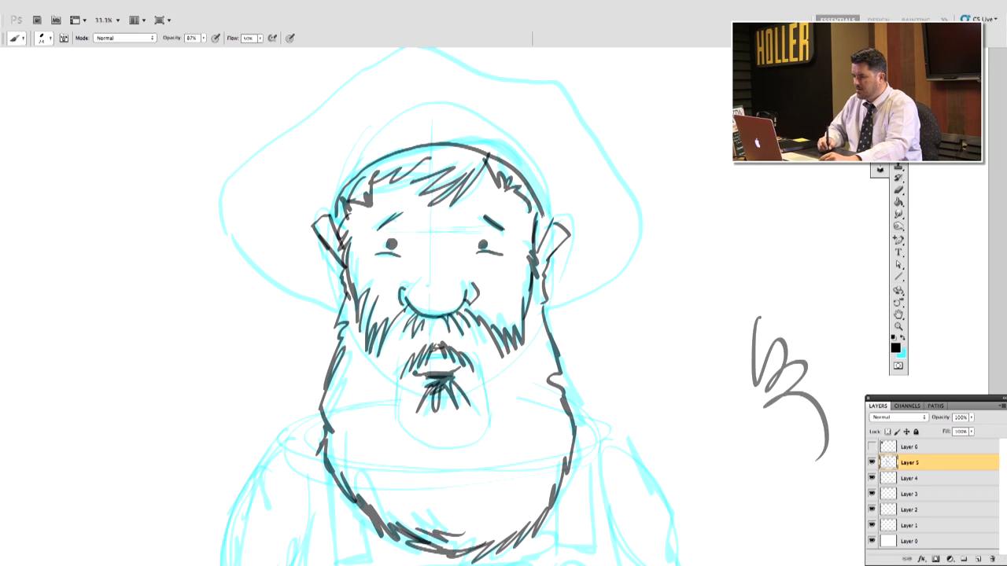
{"action": "mouse_move", "coordinate": [340, 313]}
{"action": "left_mouse_down"}
{"action": "mouse_move", "coordinate": [264, 268]}
{"action": "mouse_move", "coordinate": [228, 210]}
{"action": "mouse_move", "coordinate": [284, 141]}
{"action": "mouse_move", "coordinate": [399, 69]}
{"action": "mouse_move", "coordinate": [508, 75]}
{"action": "mouse_move", "coordinate": [598, 168]}
{"action": "mouse_move", "coordinate": [619, 205]}
{"action": "mouse_move", "coordinate": [617, 237]}
{"action": "mouse_move", "coordinate": [552, 297]}
{"action": "left_mouse_up"}
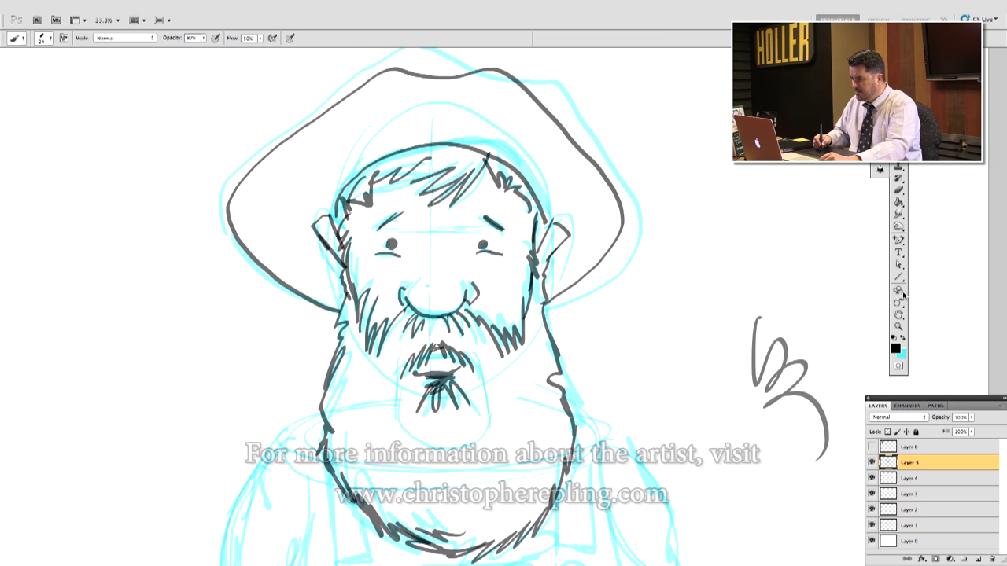
Hatch the brim's underside behind the viewer's-right ear and along that side of the hat band.
{"action": "key", "text": "h"}
{"action": "left_click_drag", "start_coordinate": [591, 321], "coordinate": [591, 262]}
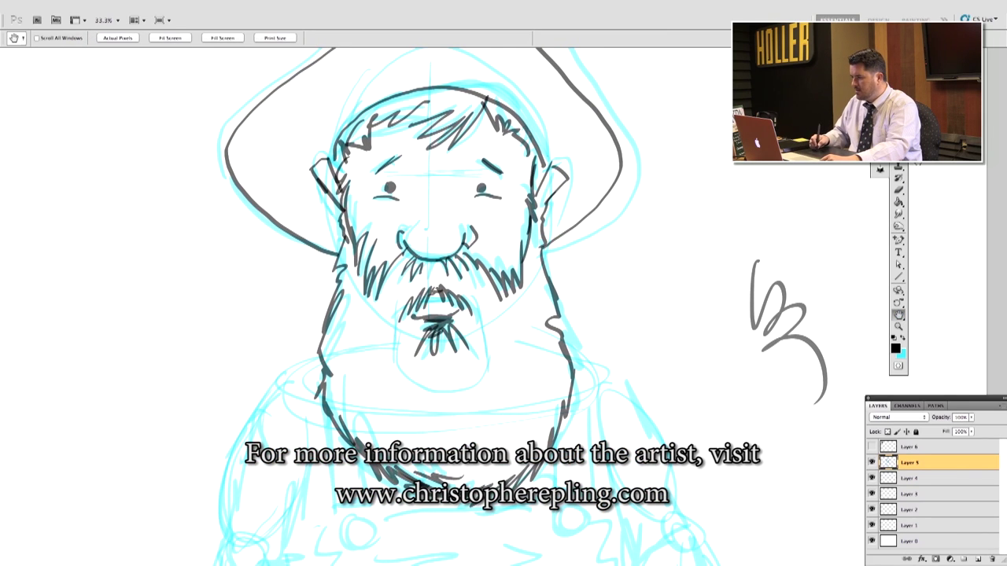
{"action": "left_click", "coordinate": [898, 155]}
{"action": "left_click_drag", "start_coordinate": [546, 211], "coordinate": [579, 193]}
{"action": "mouse_move", "coordinate": [549, 238]}
{"action": "left_mouse_down"}
{"action": "mouse_move", "coordinate": [589, 201]}
{"action": "mouse_move", "coordinate": [587, 182]}
{"action": "left_mouse_up"}
{"action": "left_click_drag", "start_coordinate": [550, 211], "coordinate": [584, 174]}
{"action": "mouse_move", "coordinate": [547, 206]}
{"action": "left_mouse_down"}
{"action": "mouse_move", "coordinate": [582, 171]}
{"action": "mouse_move", "coordinate": [565, 148]}
{"action": "mouse_move", "coordinate": [575, 135]}
{"action": "mouse_move", "coordinate": [563, 124]}
{"action": "mouse_move", "coordinate": [559, 134]}
{"action": "left_mouse_up"}
{"action": "mouse_move", "coordinate": [529, 104]}
{"action": "left_mouse_down"}
{"action": "mouse_move", "coordinate": [547, 126]}
{"action": "mouse_move", "coordinate": [538, 118]}
{"action": "left_mouse_up"}
{"action": "mouse_move", "coordinate": [505, 88]}
{"action": "left_mouse_down"}
{"action": "mouse_move", "coordinate": [527, 107]}
{"action": "mouse_move", "coordinate": [516, 84]}
{"action": "left_mouse_up"}
{"action": "left_click_drag", "start_coordinate": [486, 99], "coordinate": [498, 72]}
{"action": "left_click_drag", "start_coordinate": [560, 165], "coordinate": [582, 146]}
{"action": "left_click_drag", "start_coordinate": [567, 173], "coordinate": [580, 154]}
{"action": "left_click_drag", "start_coordinate": [549, 237], "coordinate": [553, 205]}
{"action": "left_click_drag", "start_coordinate": [546, 237], "coordinate": [570, 197]}
{"action": "mouse_move", "coordinate": [567, 223]}
{"action": "left_mouse_down"}
{"action": "mouse_move", "coordinate": [582, 187]}
{"action": "mouse_move", "coordinate": [596, 184]}
{"action": "left_mouse_up"}
Cross-hatch the brim's underside behind the viewer's-left ear and continue the hatching up along the hat band.
{"action": "left_click_drag", "start_coordinate": [297, 220], "coordinate": [322, 244]}
{"action": "left_click_drag", "start_coordinate": [302, 228], "coordinate": [336, 249]}
{"action": "left_click_drag", "start_coordinate": [315, 227], "coordinate": [346, 244]}
{"action": "left_click_drag", "start_coordinate": [298, 201], "coordinate": [330, 236]}
{"action": "mouse_move", "coordinate": [300, 206]}
{"action": "left_mouse_down"}
{"action": "mouse_move", "coordinate": [342, 233]}
{"action": "mouse_move", "coordinate": [340, 224]}
{"action": "left_mouse_up"}
{"action": "left_click_drag", "start_coordinate": [300, 190], "coordinate": [343, 216]}
{"action": "mouse_move", "coordinate": [307, 179]}
{"action": "left_mouse_down"}
{"action": "mouse_move", "coordinate": [341, 212]}
{"action": "mouse_move", "coordinate": [321, 201]}
{"action": "left_mouse_up"}
{"action": "mouse_move", "coordinate": [320, 129]}
{"action": "left_mouse_down"}
{"action": "mouse_move", "coordinate": [338, 174]}
{"action": "mouse_move", "coordinate": [319, 127]}
{"action": "left_mouse_up"}
{"action": "mouse_move", "coordinate": [343, 156]}
{"action": "left_mouse_down"}
{"action": "mouse_move", "coordinate": [323, 112]}
{"action": "mouse_move", "coordinate": [331, 119]}
{"action": "left_mouse_up"}
{"action": "left_click_drag", "start_coordinate": [346, 129], "coordinate": [338, 107]}
{"action": "mouse_move", "coordinate": [329, 120]}
{"action": "left_mouse_down"}
{"action": "mouse_move", "coordinate": [325, 108]}
{"action": "mouse_move", "coordinate": [356, 102]}
{"action": "left_mouse_up"}
{"action": "left_click_drag", "start_coordinate": [336, 107], "coordinate": [335, 97]}
{"action": "mouse_move", "coordinate": [342, 249]}
{"action": "left_mouse_down"}
{"action": "mouse_move", "coordinate": [337, 215]}
{"action": "mouse_move", "coordinate": [282, 168]}
{"action": "left_mouse_up"}
{"action": "mouse_move", "coordinate": [325, 206]}
{"action": "left_mouse_down"}
{"action": "mouse_move", "coordinate": [308, 175]}
{"action": "mouse_move", "coordinate": [316, 179]}
{"action": "mouse_move", "coordinate": [310, 143]}
{"action": "left_mouse_up"}
{"action": "left_click_drag", "start_coordinate": [320, 178], "coordinate": [302, 139]}
{"action": "left_click_drag", "start_coordinate": [316, 168], "coordinate": [293, 125]}
{"action": "left_click_drag", "start_coordinate": [373, 118], "coordinate": [348, 97]}
{"action": "mouse_move", "coordinate": [390, 111]}
{"action": "left_mouse_down"}
{"action": "mouse_move", "coordinate": [363, 87]}
{"action": "mouse_move", "coordinate": [366, 71]}
{"action": "left_mouse_up"}
{"action": "left_click_drag", "start_coordinate": [385, 82], "coordinate": [370, 71]}
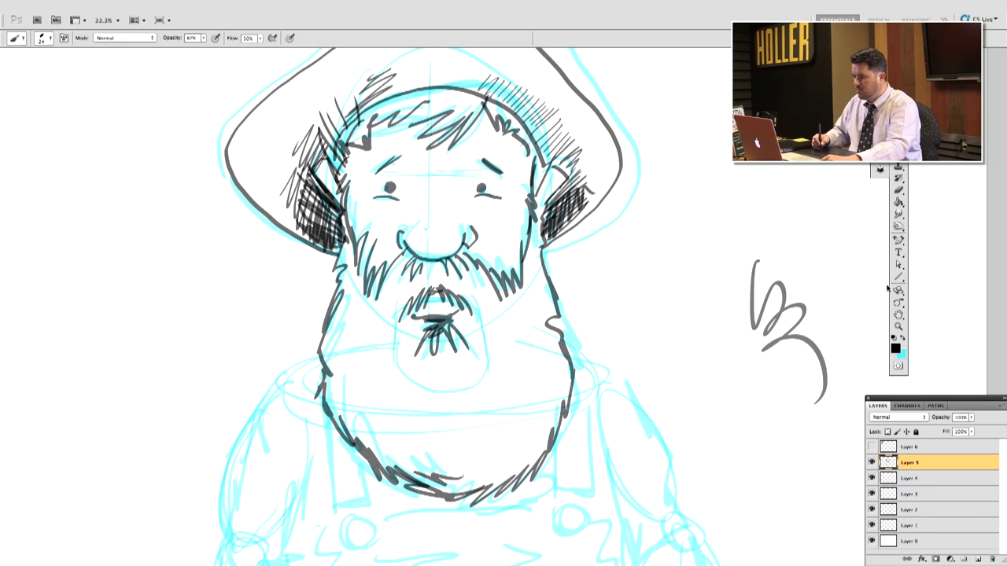
Ink the shirt collar edges at both shoulders and the two overall straps below the beard.
{"action": "key", "text": "space"}
{"action": "left_click_drag", "start_coordinate": [616, 344], "coordinate": [634, 406]}
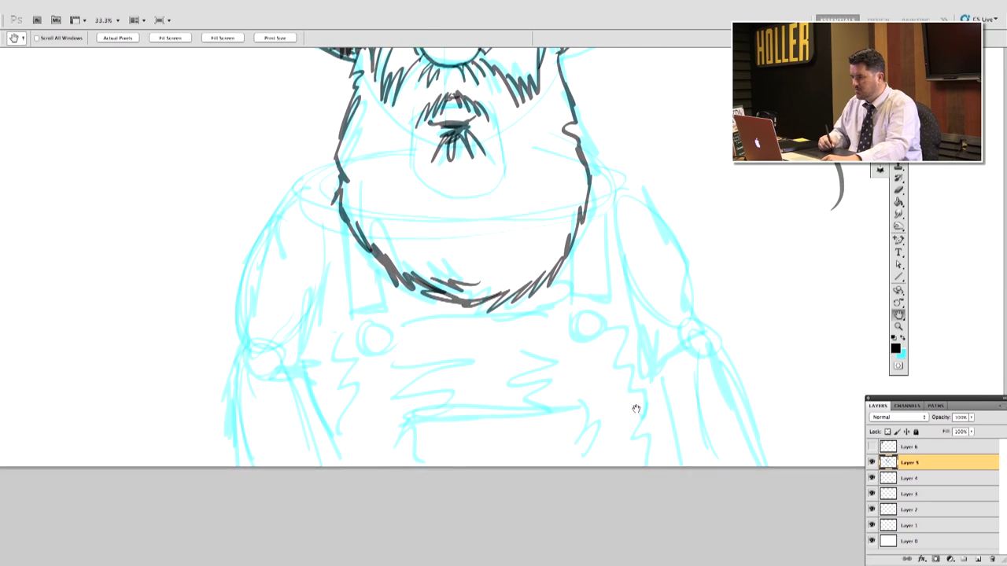
{"action": "key", "text": "b"}
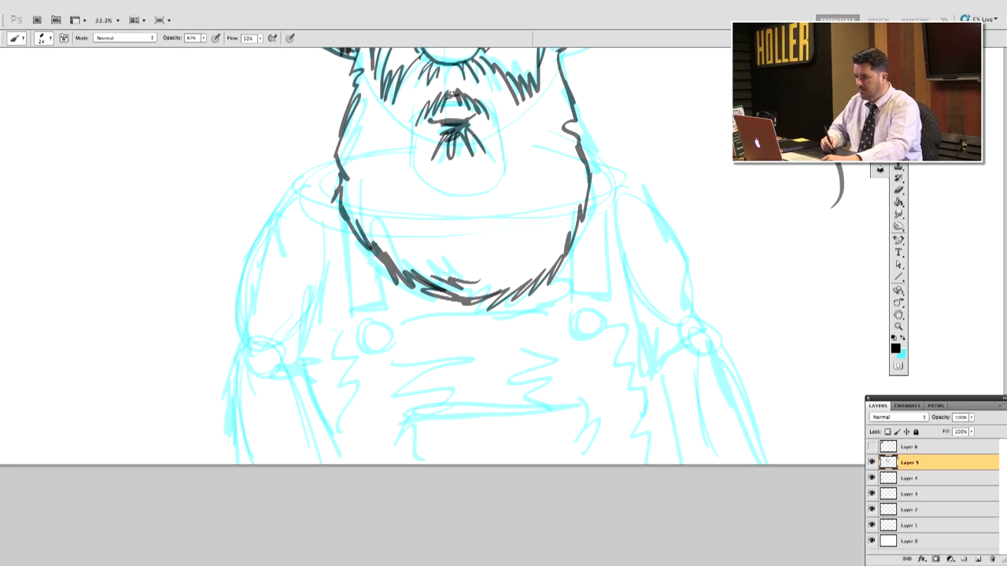
{"action": "left_click_drag", "start_coordinate": [336, 201], "coordinate": [326, 171]}
{"action": "left_click_drag", "start_coordinate": [329, 175], "coordinate": [323, 167]}
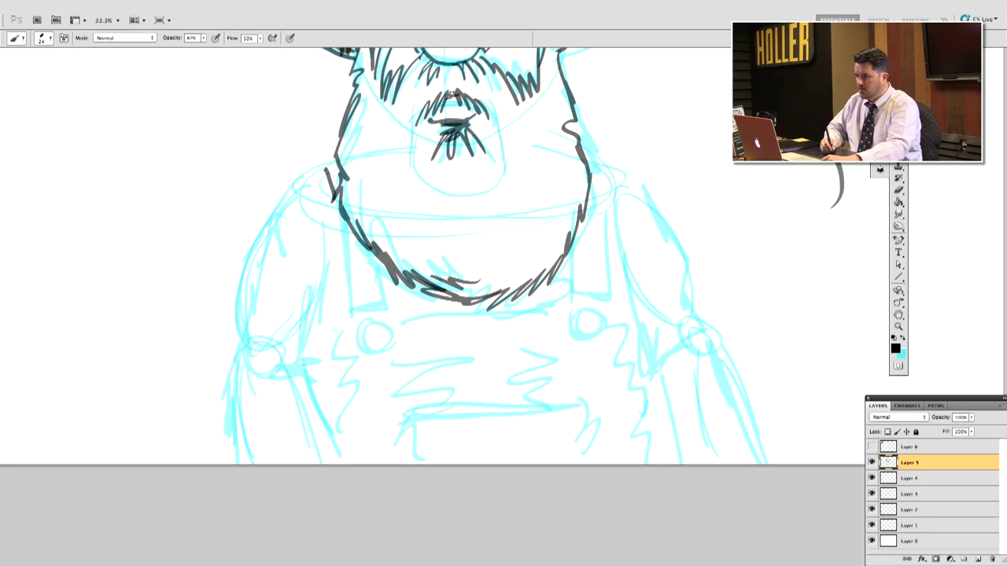
{"action": "mouse_move", "coordinate": [612, 178]}
{"action": "left_mouse_down"}
{"action": "mouse_move", "coordinate": [608, 292]}
{"action": "mouse_move", "coordinate": [568, 291]}
{"action": "mouse_move", "coordinate": [574, 241]}
{"action": "left_mouse_up"}
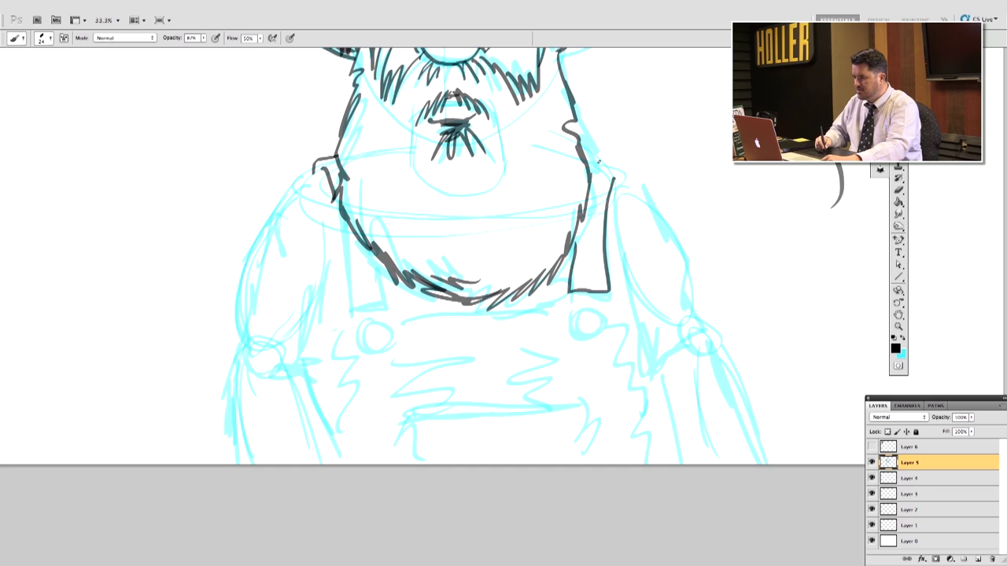
{"action": "left_click_drag", "start_coordinate": [599, 161], "coordinate": [621, 171]}
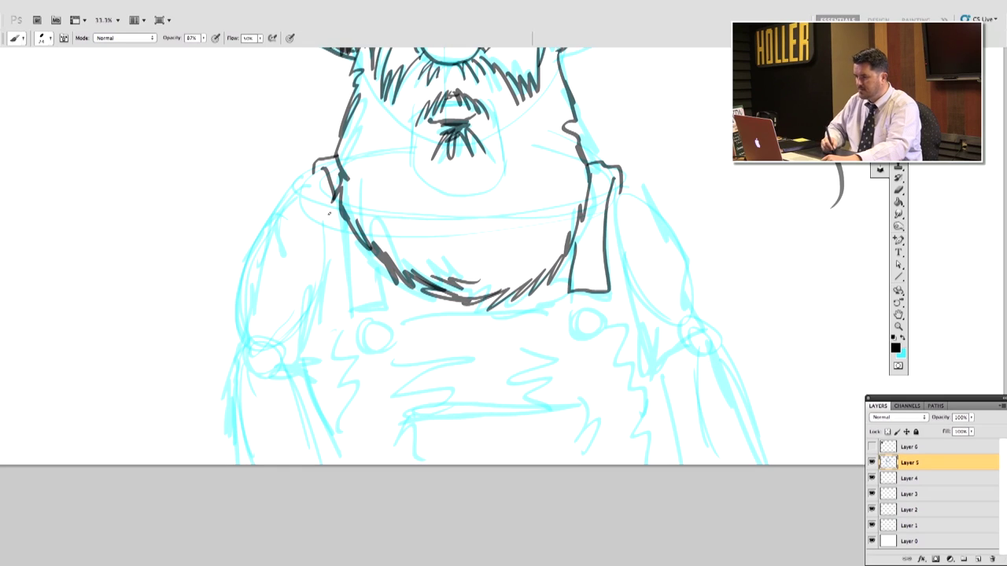
{"action": "mouse_move", "coordinate": [336, 199]}
{"action": "left_mouse_down"}
{"action": "mouse_move", "coordinate": [347, 310]}
{"action": "mouse_move", "coordinate": [382, 303]}
{"action": "left_mouse_up"}
{"action": "right_click", "coordinate": [383, 305]}
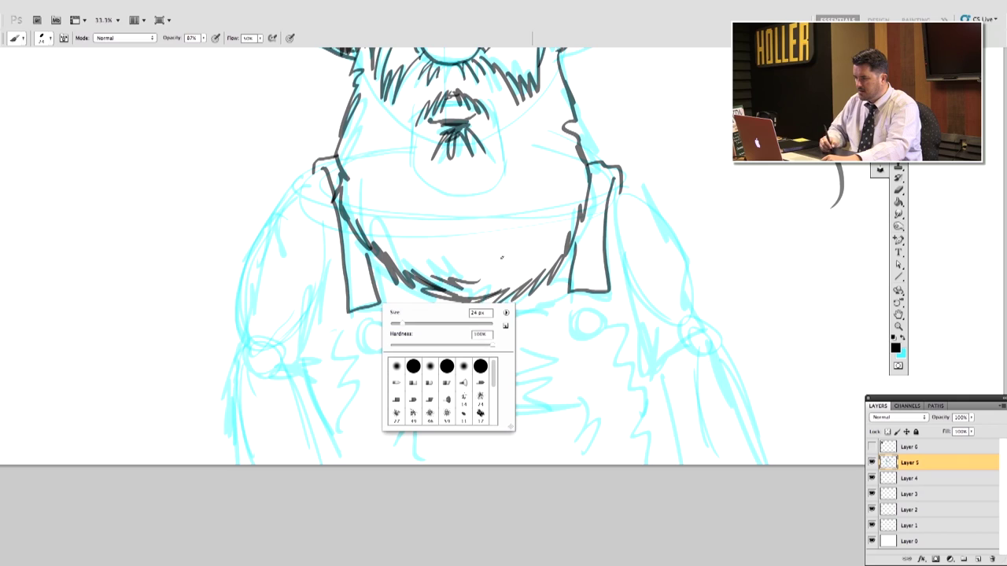
{"action": "key", "text": "Return"}
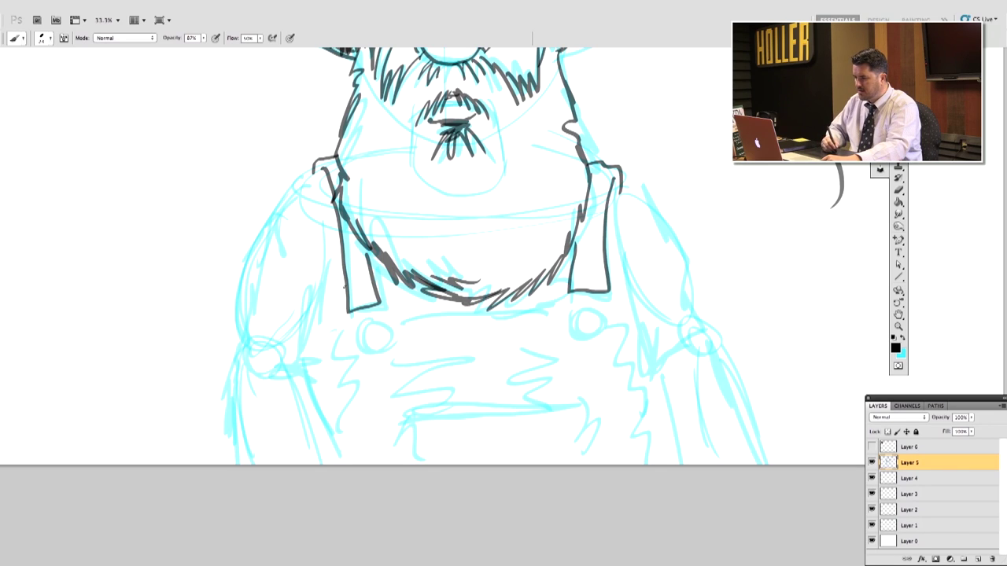
Ink the outer and inner contours of both shirt sleeves with fabric folds at the elbows.
{"action": "mouse_move", "coordinate": [309, 173]}
{"action": "left_mouse_down"}
{"action": "mouse_move", "coordinate": [285, 182]}
{"action": "mouse_move", "coordinate": [243, 276]}
{"action": "mouse_move", "coordinate": [228, 363]}
{"action": "mouse_move", "coordinate": [229, 461]}
{"action": "left_mouse_up"}
{"action": "mouse_move", "coordinate": [326, 459]}
{"action": "left_mouse_down"}
{"action": "mouse_move", "coordinate": [302, 375]}
{"action": "mouse_move", "coordinate": [277, 355]}
{"action": "mouse_move", "coordinate": [304, 344]}
{"action": "mouse_move", "coordinate": [314, 291]}
{"action": "left_mouse_up"}
{"action": "left_click_drag", "start_coordinate": [307, 363], "coordinate": [331, 313]}
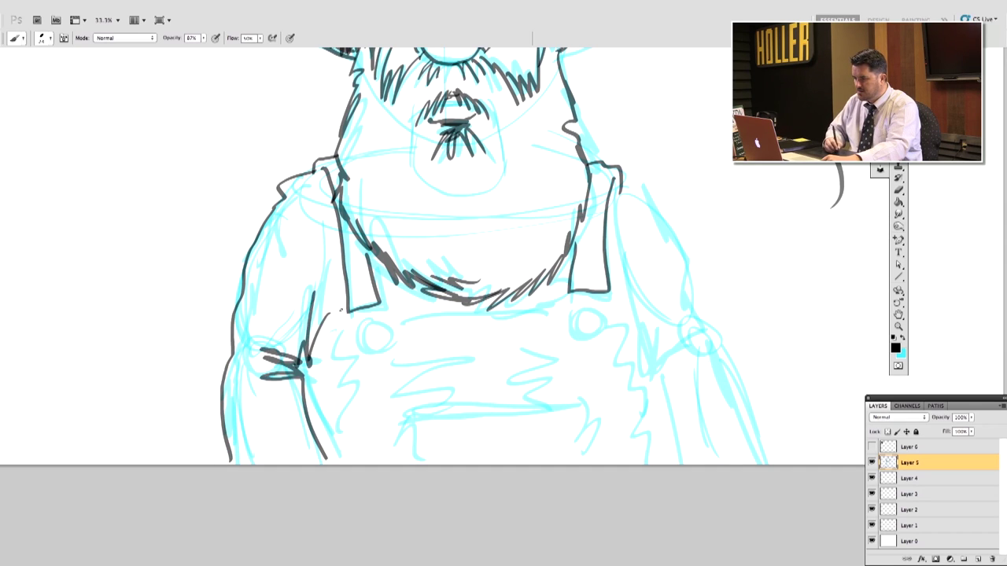
{"action": "mouse_move", "coordinate": [626, 187]}
{"action": "left_mouse_down"}
{"action": "mouse_move", "coordinate": [667, 213]}
{"action": "mouse_move", "coordinate": [706, 336]}
{"action": "mouse_move", "coordinate": [662, 360]}
{"action": "mouse_move", "coordinate": [702, 367]}
{"action": "mouse_move", "coordinate": [744, 420]}
{"action": "left_mouse_up"}
{"action": "mouse_move", "coordinate": [655, 462]}
{"action": "left_mouse_down"}
{"action": "mouse_move", "coordinate": [668, 387]}
{"action": "mouse_move", "coordinate": [658, 421]}
{"action": "mouse_move", "coordinate": [643, 358]}
{"action": "mouse_move", "coordinate": [649, 323]}
{"action": "mouse_move", "coordinate": [638, 332]}
{"action": "mouse_move", "coordinate": [629, 251]}
{"action": "left_mouse_up"}
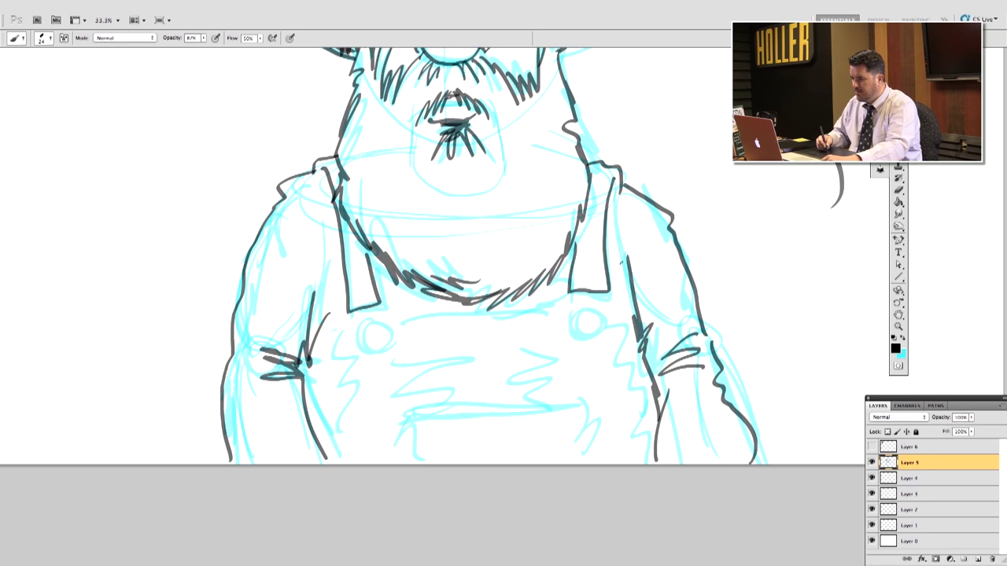
Ink the round strap buttons with their loops and the overalls' wrinkled outer edges, shading the gap beside the viewer's-left arm.
{"action": "mouse_move", "coordinate": [345, 323]}
{"action": "left_mouse_down"}
{"action": "mouse_move", "coordinate": [341, 352]}
{"action": "mouse_move", "coordinate": [331, 358]}
{"action": "mouse_move", "coordinate": [329, 421]}
{"action": "mouse_move", "coordinate": [313, 367]}
{"action": "mouse_move", "coordinate": [331, 416]}
{"action": "left_mouse_up"}
{"action": "mouse_move", "coordinate": [335, 361]}
{"action": "left_mouse_down"}
{"action": "mouse_move", "coordinate": [326, 420]}
{"action": "mouse_move", "coordinate": [307, 420]}
{"action": "mouse_move", "coordinate": [304, 396]}
{"action": "left_mouse_up"}
{"action": "mouse_move", "coordinate": [324, 411]}
{"action": "left_mouse_down"}
{"action": "mouse_move", "coordinate": [337, 439]}
{"action": "mouse_move", "coordinate": [329, 443]}
{"action": "left_mouse_up"}
{"action": "mouse_move", "coordinate": [373, 320]}
{"action": "left_mouse_down"}
{"action": "mouse_move", "coordinate": [389, 335]}
{"action": "mouse_move", "coordinate": [358, 345]}
{"action": "mouse_move", "coordinate": [390, 351]}
{"action": "left_mouse_up"}
{"action": "mouse_move", "coordinate": [583, 312]}
{"action": "left_mouse_down"}
{"action": "mouse_move", "coordinate": [577, 330]}
{"action": "mouse_move", "coordinate": [600, 324]}
{"action": "left_mouse_up"}
{"action": "mouse_move", "coordinate": [352, 311]}
{"action": "left_mouse_down"}
{"action": "mouse_move", "coordinate": [368, 326]}
{"action": "mouse_move", "coordinate": [378, 301]}
{"action": "mouse_move", "coordinate": [355, 322]}
{"action": "mouse_move", "coordinate": [367, 330]}
{"action": "left_mouse_up"}
{"action": "mouse_move", "coordinate": [575, 291]}
{"action": "left_mouse_down"}
{"action": "mouse_move", "coordinate": [582, 316]}
{"action": "mouse_move", "coordinate": [603, 318]}
{"action": "mouse_move", "coordinate": [644, 453]}
{"action": "left_mouse_up"}
{"action": "left_click_drag", "start_coordinate": [611, 321], "coordinate": [628, 339]}
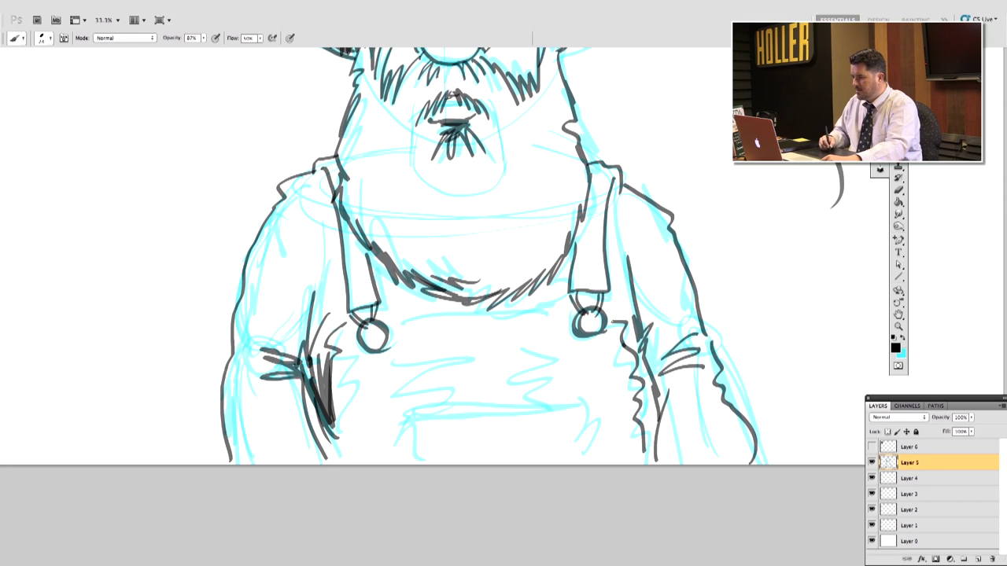
Ink the bib's top edge between the buttons and zigzag wrinkles down both sides of the overalls.
{"action": "mouse_move", "coordinate": [565, 323]}
{"action": "left_mouse_down"}
{"action": "mouse_move", "coordinate": [378, 318]}
{"action": "mouse_move", "coordinate": [342, 330]}
{"action": "left_mouse_up"}
{"action": "mouse_move", "coordinate": [347, 375]}
{"action": "left_mouse_down"}
{"action": "mouse_move", "coordinate": [355, 395]}
{"action": "mouse_move", "coordinate": [340, 463]}
{"action": "left_mouse_up"}
{"action": "left_click_drag", "start_coordinate": [609, 370], "coordinate": [630, 458]}
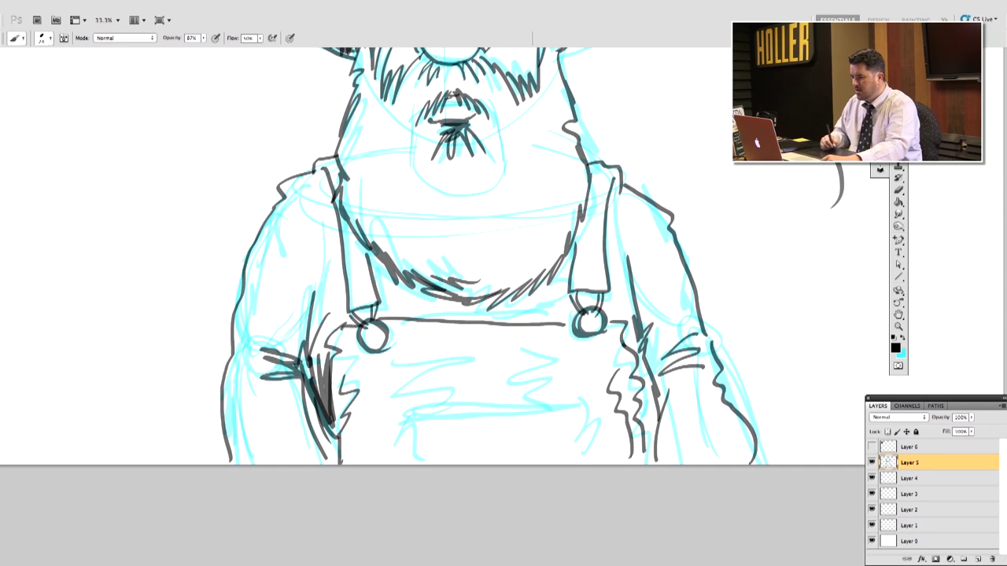
Ink the chest pocket's top edge and wrinkled sides, with two rectangular shapes above it and fold lines below.
{"action": "left_click_drag", "start_coordinate": [389, 396], "coordinate": [571, 389]}
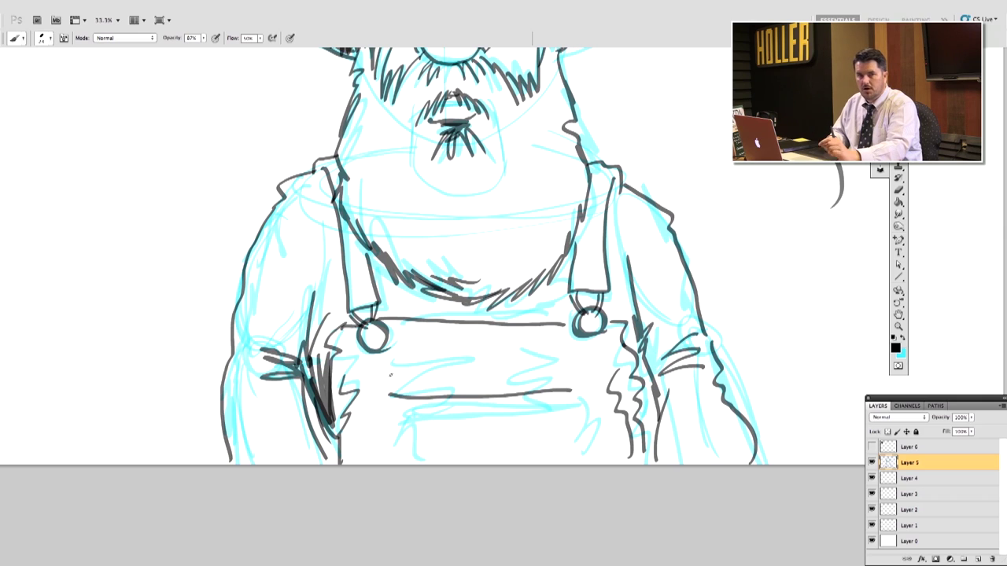
{"action": "mouse_move", "coordinate": [390, 391]}
{"action": "left_mouse_down"}
{"action": "mouse_move", "coordinate": [376, 409]}
{"action": "mouse_move", "coordinate": [387, 465]}
{"action": "left_mouse_up"}
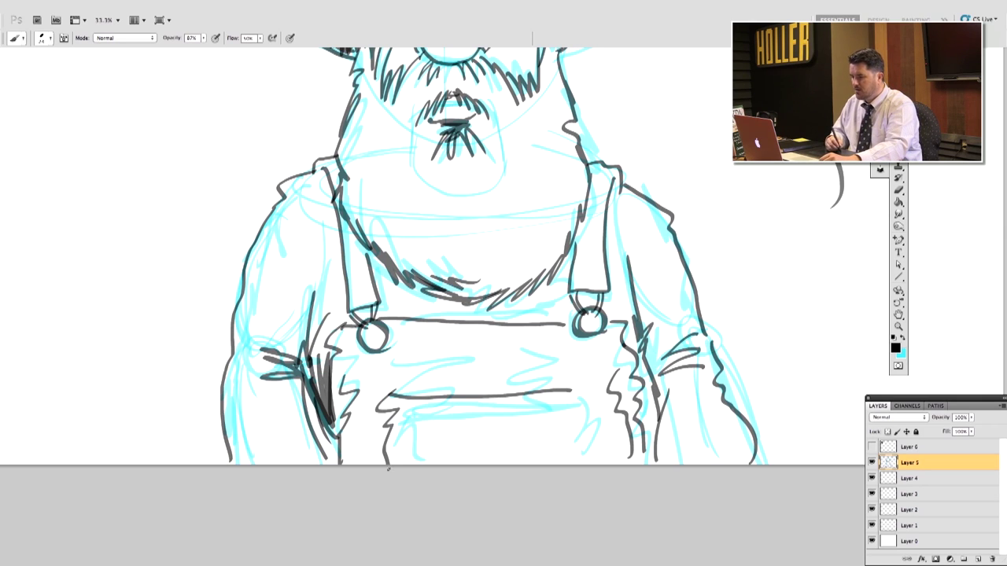
{"action": "mouse_move", "coordinate": [407, 394]}
{"action": "left_mouse_down"}
{"action": "mouse_move", "coordinate": [427, 367]}
{"action": "mouse_move", "coordinate": [480, 370]}
{"action": "mouse_move", "coordinate": [481, 391]}
{"action": "mouse_move", "coordinate": [508, 375]}
{"action": "mouse_move", "coordinate": [581, 390]}
{"action": "left_mouse_up"}
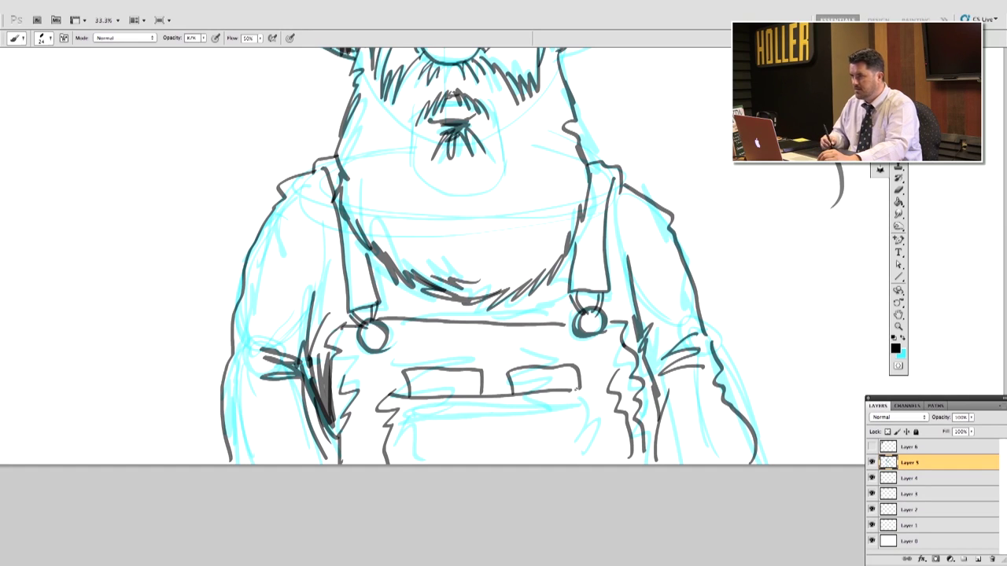
{"action": "mouse_move", "coordinate": [421, 402]}
{"action": "left_mouse_down"}
{"action": "mouse_move", "coordinate": [504, 421]}
{"action": "mouse_move", "coordinate": [559, 415]}
{"action": "left_mouse_up"}
{"action": "left_click_drag", "start_coordinate": [571, 397], "coordinate": [606, 464]}
Hatch shadows at the overalls' lower edge and along the inside of the viewer's-left sleeve.
{"action": "mouse_move", "coordinate": [376, 466]}
{"action": "left_mouse_down"}
{"action": "mouse_move", "coordinate": [343, 461]}
{"action": "mouse_move", "coordinate": [333, 406]}
{"action": "left_mouse_up"}
{"action": "left_click_drag", "start_coordinate": [330, 465], "coordinate": [346, 396]}
{"action": "left_click_drag", "start_coordinate": [323, 349], "coordinate": [337, 269]}
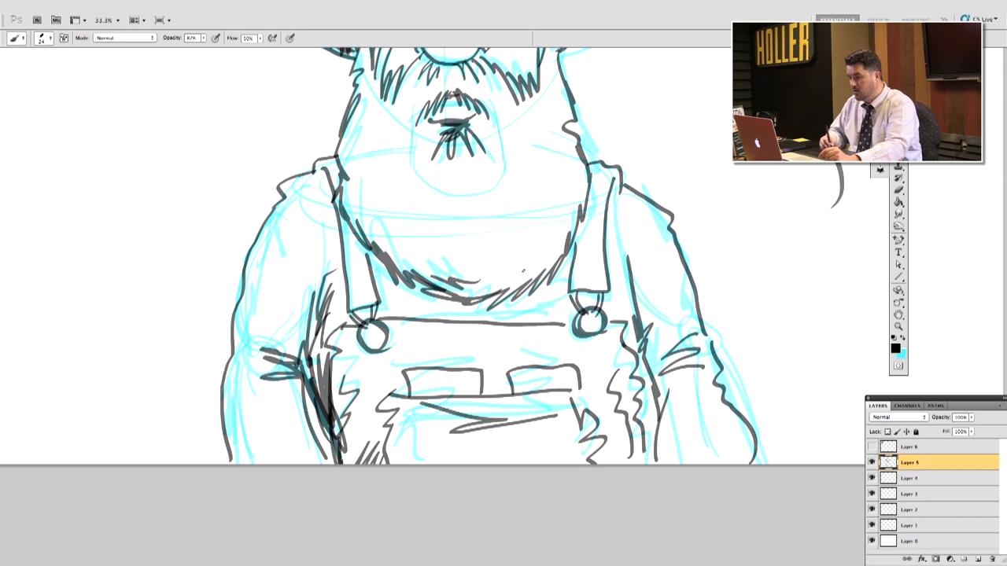
Draw curved stripes across the viewer's-left sleeve from shoulder to forearm.
{"action": "mouse_move", "coordinate": [288, 200]}
{"action": "left_mouse_down"}
{"action": "mouse_move", "coordinate": [295, 233]}
{"action": "mouse_move", "coordinate": [340, 278]}
{"action": "left_mouse_up"}
{"action": "left_click_drag", "start_coordinate": [264, 230], "coordinate": [313, 288]}
{"action": "left_click_drag", "start_coordinate": [250, 271], "coordinate": [307, 308]}
{"action": "left_click_drag", "start_coordinate": [242, 302], "coordinate": [299, 310]}
{"action": "left_click_drag", "start_coordinate": [241, 337], "coordinate": [299, 352]}
{"action": "mouse_move", "coordinate": [227, 375]}
{"action": "left_mouse_down"}
{"action": "mouse_move", "coordinate": [298, 384]}
{"action": "mouse_move", "coordinate": [229, 419]}
{"action": "left_mouse_up"}
{"action": "left_click_drag", "start_coordinate": [305, 405], "coordinate": [239, 444]}
{"action": "left_click_drag", "start_coordinate": [309, 434], "coordinate": [261, 462]}
{"action": "left_click_drag", "start_coordinate": [312, 182], "coordinate": [337, 221]}
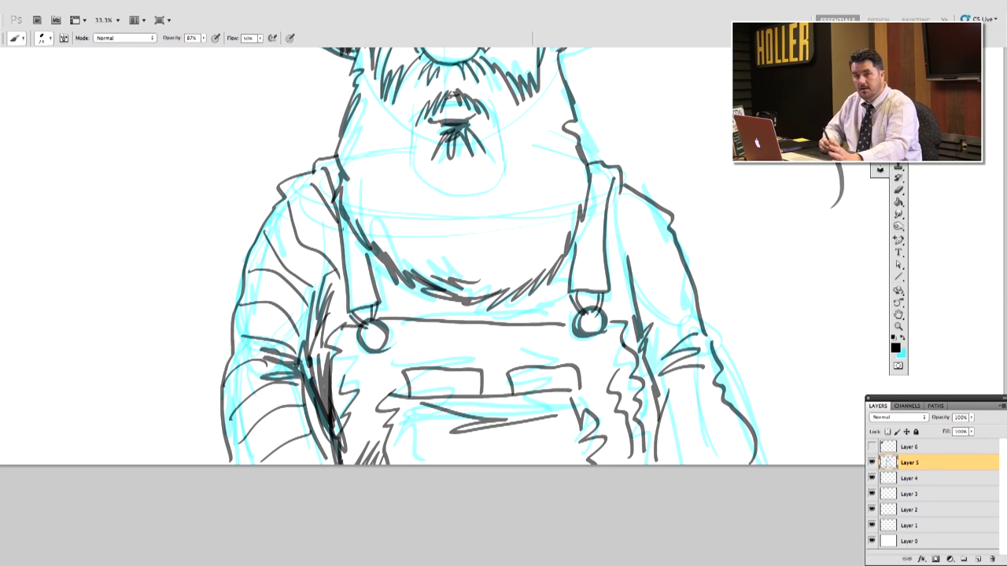
Draw matching curved stripes across the viewer's-right sleeve from shoulder to forearm.
{"action": "left_click_drag", "start_coordinate": [634, 201], "coordinate": [613, 241]}
{"action": "mouse_move", "coordinate": [669, 219]}
{"action": "left_mouse_down"}
{"action": "mouse_move", "coordinate": [634, 258]}
{"action": "mouse_move", "coordinate": [633, 280]}
{"action": "mouse_move", "coordinate": [684, 288]}
{"action": "left_mouse_up"}
{"action": "left_click_drag", "start_coordinate": [647, 330], "coordinate": [697, 307]}
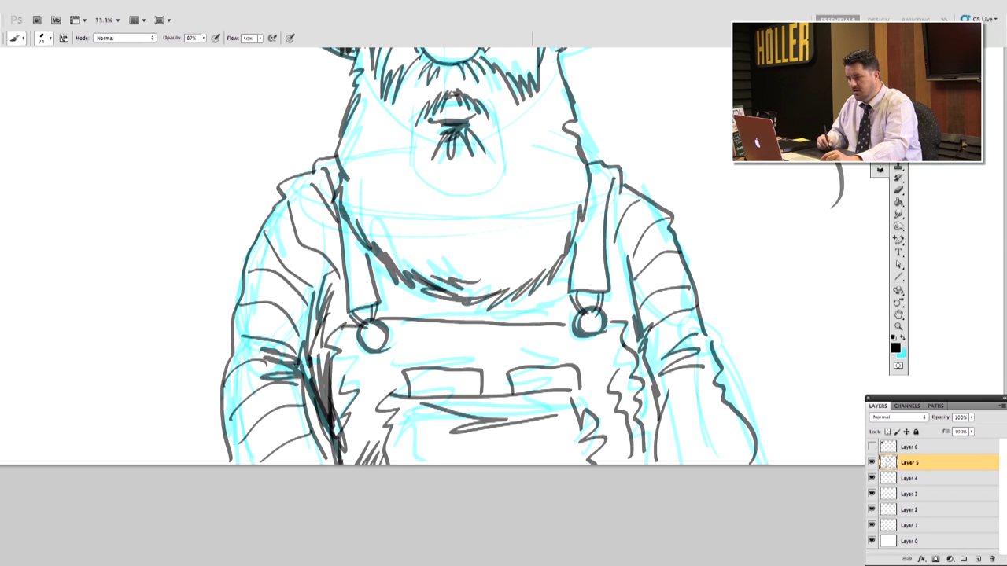
{"action": "left_click_drag", "start_coordinate": [666, 390], "coordinate": [711, 383]}
{"action": "mouse_move", "coordinate": [656, 437]}
{"action": "left_mouse_down"}
{"action": "mouse_move", "coordinate": [728, 409]}
{"action": "mouse_move", "coordinate": [712, 464]}
{"action": "left_mouse_up"}
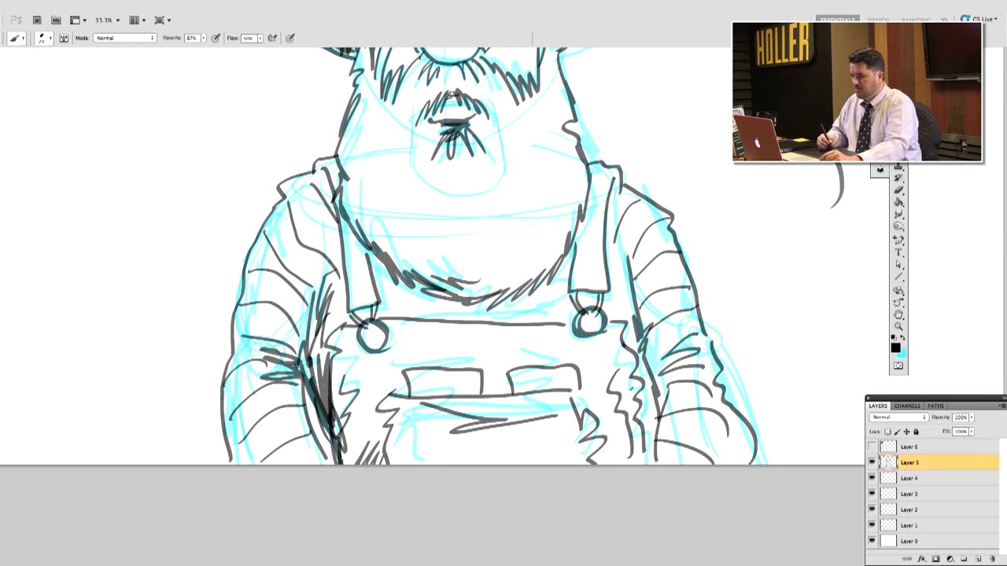
Draw a curved stripe across the shirt below the beard and lengthwise plaid lines down both sleeves.
{"action": "mouse_move", "coordinate": [372, 284]}
{"action": "left_mouse_down"}
{"action": "mouse_move", "coordinate": [432, 308]}
{"action": "mouse_move", "coordinate": [565, 298]}
{"action": "left_mouse_up"}
{"action": "left_click_drag", "start_coordinate": [614, 252], "coordinate": [628, 321]}
{"action": "mouse_move", "coordinate": [623, 237]}
{"action": "left_mouse_down"}
{"action": "mouse_move", "coordinate": [683, 401]}
{"action": "mouse_move", "coordinate": [659, 456]}
{"action": "left_mouse_up"}
{"action": "mouse_move", "coordinate": [640, 216]}
{"action": "left_mouse_down"}
{"action": "mouse_move", "coordinate": [686, 338]}
{"action": "mouse_move", "coordinate": [705, 437]}
{"action": "mouse_move", "coordinate": [698, 456]}
{"action": "left_mouse_up"}
{"action": "mouse_move", "coordinate": [320, 233]}
{"action": "left_mouse_down"}
{"action": "mouse_move", "coordinate": [282, 347]}
{"action": "mouse_move", "coordinate": [284, 410]}
{"action": "mouse_move", "coordinate": [316, 463]}
{"action": "left_mouse_up"}
{"action": "left_click_drag", "start_coordinate": [278, 354], "coordinate": [252, 464]}
{"action": "mouse_move", "coordinate": [248, 376]}
{"action": "left_mouse_down"}
{"action": "mouse_move", "coordinate": [284, 223]}
{"action": "mouse_move", "coordinate": [242, 342]}
{"action": "mouse_move", "coordinate": [236, 442]}
{"action": "left_mouse_up"}
Add short vertical plaid lines on the strip of shirt between the beard and the overalls' bib.
{"action": "left_click_drag", "start_coordinate": [387, 269], "coordinate": [388, 321]}
{"action": "mouse_move", "coordinate": [407, 285]}
{"action": "left_mouse_down"}
{"action": "mouse_move", "coordinate": [410, 318]}
{"action": "mouse_move", "coordinate": [469, 322]}
{"action": "left_mouse_up"}
{"action": "mouse_move", "coordinate": [513, 294]}
{"action": "left_mouse_down"}
{"action": "mouse_move", "coordinate": [504, 323]}
{"action": "mouse_move", "coordinate": [525, 316]}
{"action": "left_mouse_up"}
{"action": "left_click_drag", "start_coordinate": [554, 275], "coordinate": [543, 308]}
{"action": "left_click_drag", "start_coordinate": [566, 271], "coordinate": [567, 312]}
Hatch shadow strokes inside the beard's lower edge, at both sides and along its middle.
{"action": "left_click_drag", "start_coordinate": [547, 267], "coordinate": [528, 288]}
{"action": "mouse_move", "coordinate": [552, 236]}
{"action": "left_mouse_down"}
{"action": "mouse_move", "coordinate": [526, 285]}
{"action": "mouse_move", "coordinate": [551, 253]}
{"action": "left_mouse_up"}
{"action": "left_click_drag", "start_coordinate": [569, 195], "coordinate": [555, 238]}
{"action": "left_click_drag", "start_coordinate": [437, 269], "coordinate": [478, 288]}
{"action": "left_click_drag", "start_coordinate": [380, 247], "coordinate": [414, 275]}
{"action": "mouse_move", "coordinate": [382, 220]}
{"action": "left_mouse_down"}
{"action": "mouse_move", "coordinate": [410, 262]}
{"action": "mouse_move", "coordinate": [400, 232]}
{"action": "left_mouse_up"}
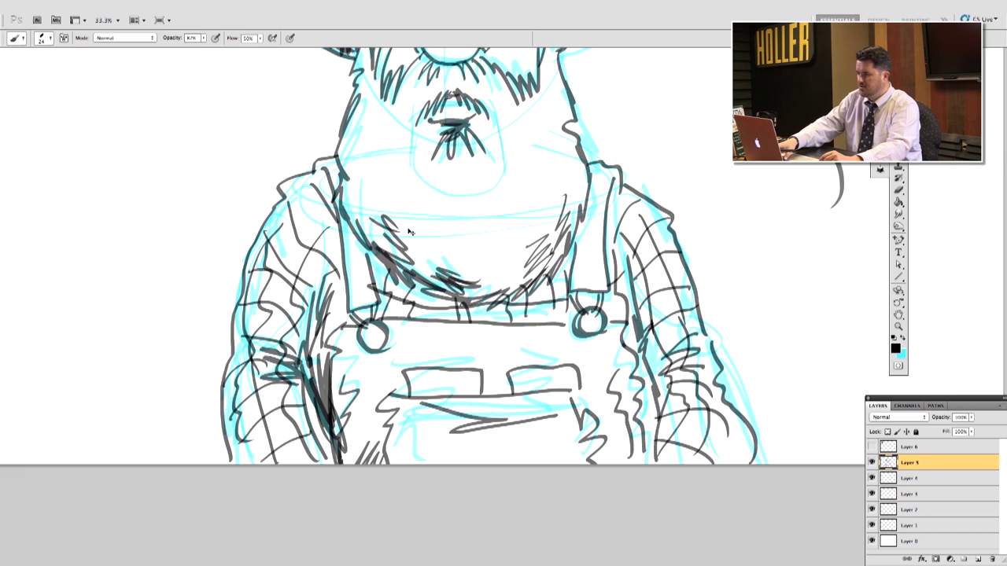
Swap the drawing colour to cyan, hide the bearded man's Layer 5, and make Layer 4 active.
{"action": "key", "text": "ctrl+minus"}
{"action": "key", "text": "ctrl+minus"}
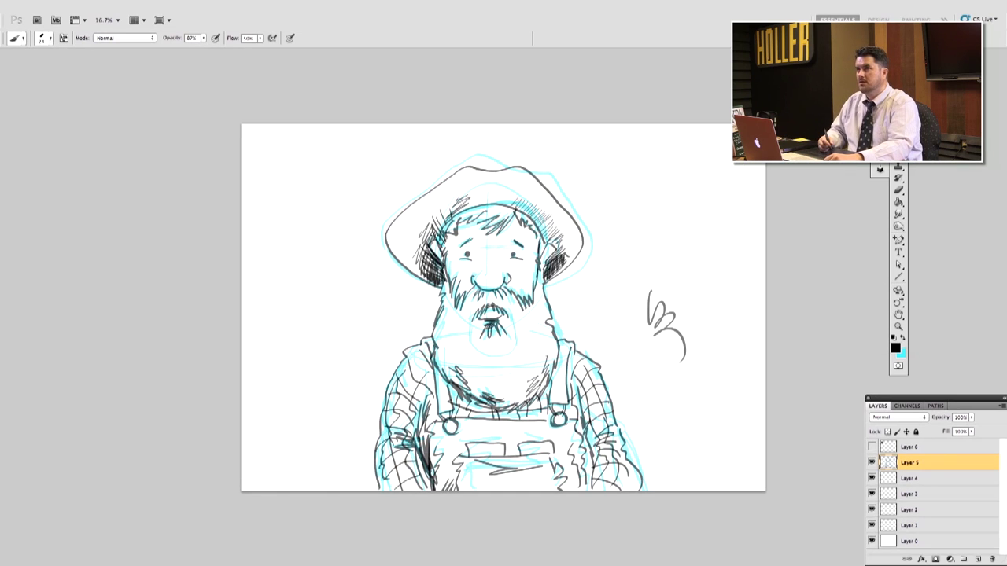
{"action": "key", "text": "ctrl+plus"}
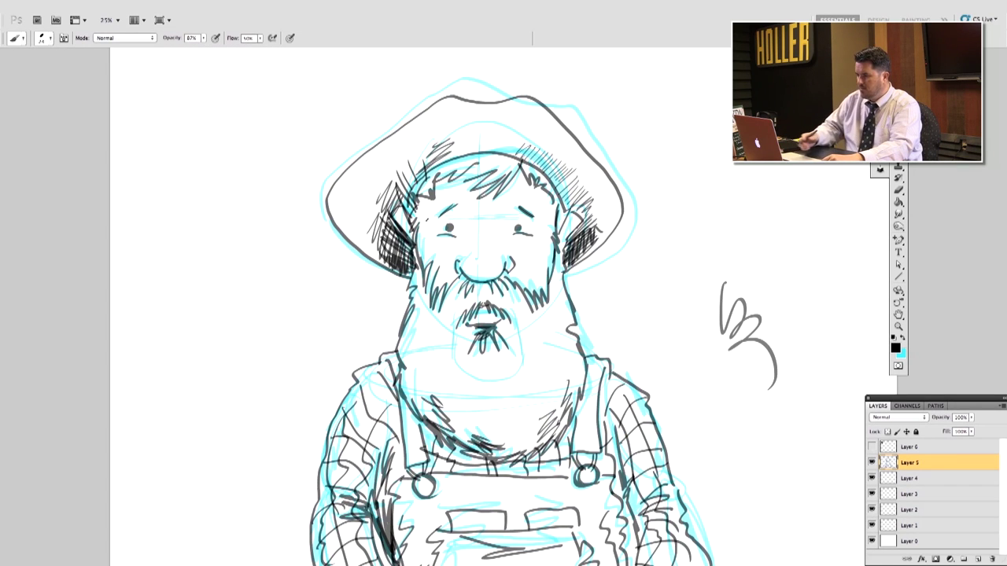
{"action": "key", "text": "h"}
{"action": "mouse_move", "coordinate": [664, 294]}
{"action": "left_mouse_down"}
{"action": "mouse_move", "coordinate": [669, 225]}
{"action": "mouse_move", "coordinate": [672, 253]}
{"action": "left_mouse_up"}
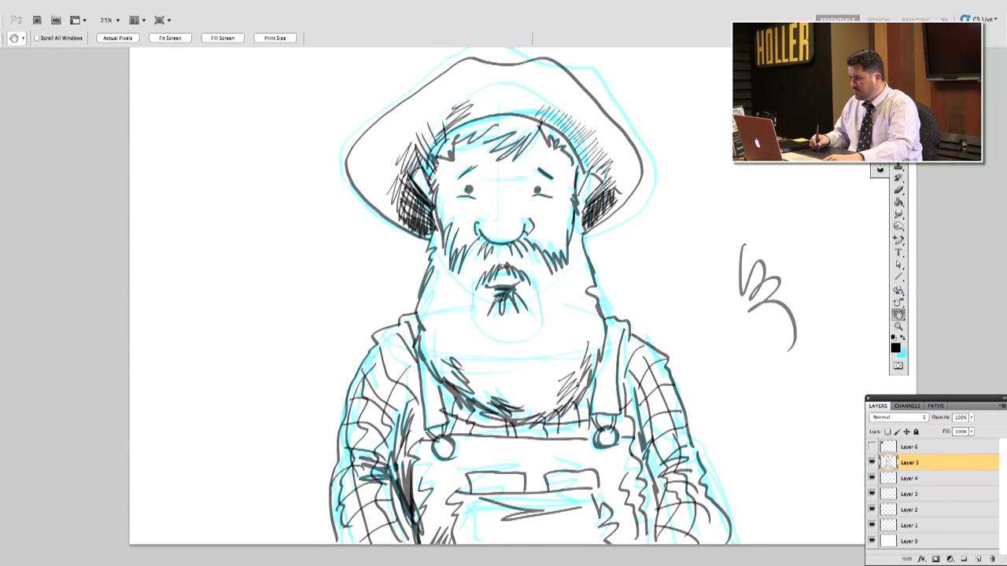
{"action": "left_click", "coordinate": [901, 338]}
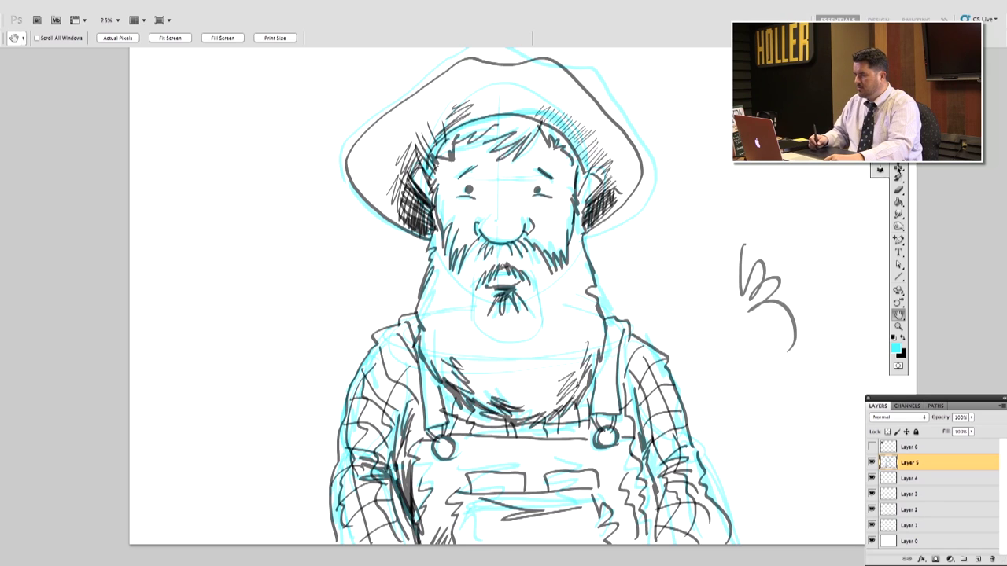
{"action": "key", "text": "b"}
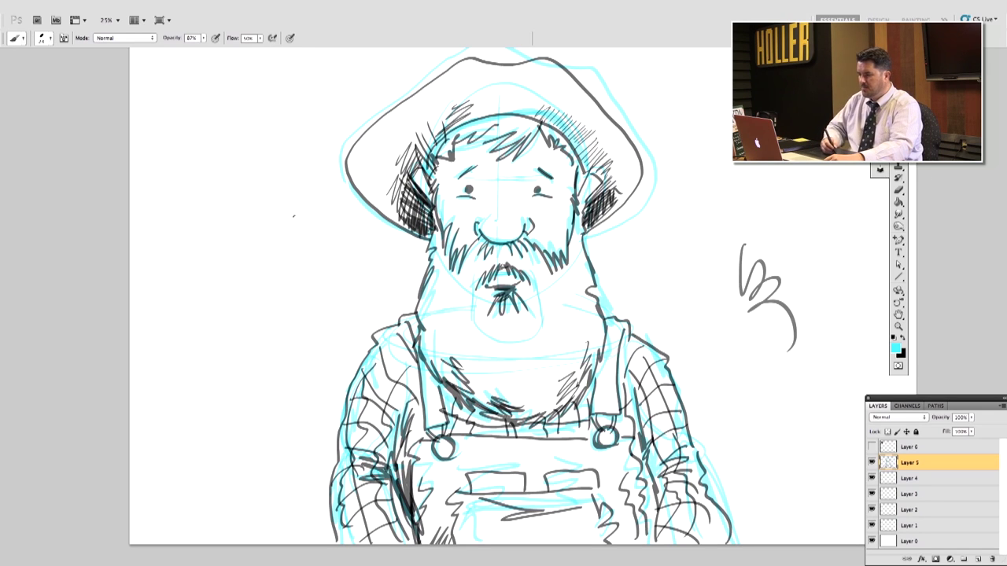
{"action": "left_click", "coordinate": [871, 462]}
{"action": "left_click", "coordinate": [872, 463]}
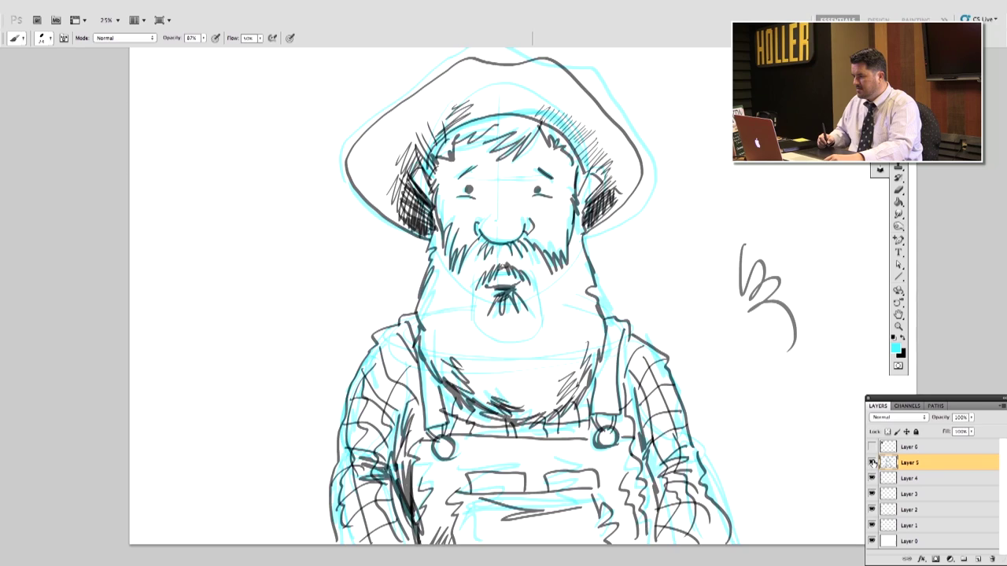
{"action": "left_click", "coordinate": [872, 463]}
{"action": "left_click", "coordinate": [936, 476]}
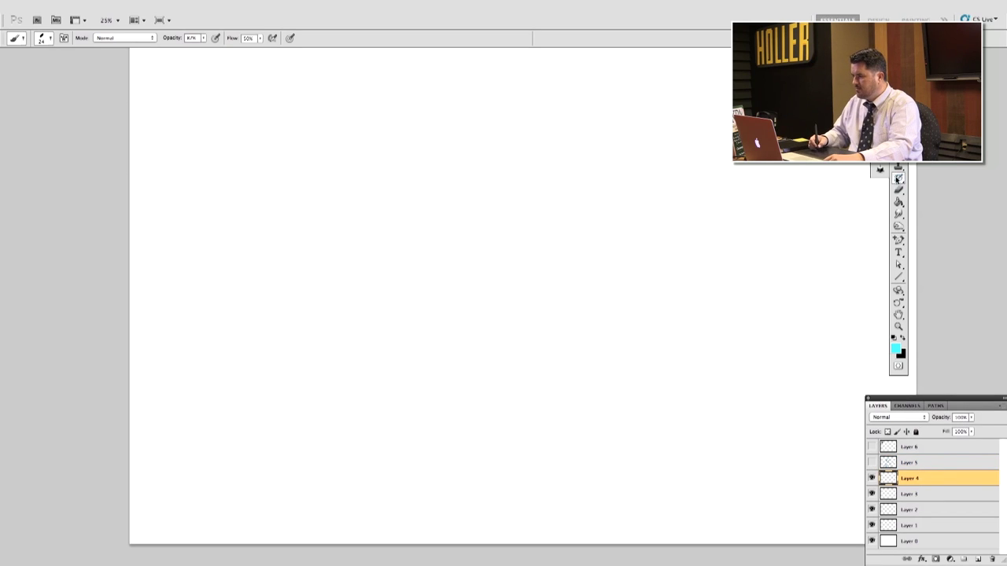
{"action": "left_click", "coordinate": [898, 178]}
{"action": "right_click", "coordinate": [563, 216]}
{"action": "left_click", "coordinate": [581, 168]}
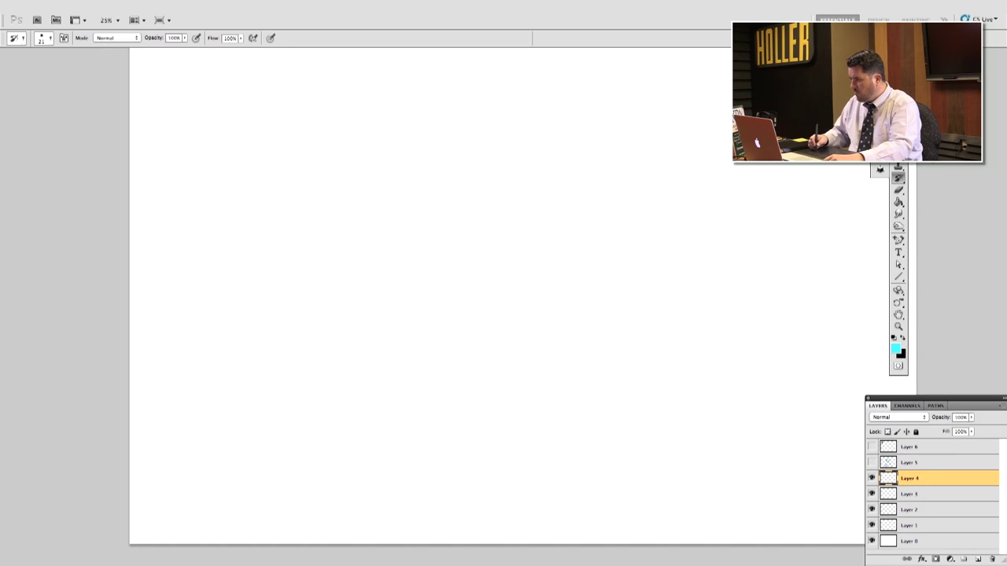
Sketch a desk lamp's tilted round shade in cyan, with a domed back and a small switch on it.
{"action": "key", "text": "b"}
{"action": "mouse_move", "coordinate": [501, 161]}
{"action": "left_mouse_down"}
{"action": "mouse_move", "coordinate": [564, 234]}
{"action": "mouse_move", "coordinate": [522, 162]}
{"action": "mouse_move", "coordinate": [503, 158]}
{"action": "mouse_move", "coordinate": [531, 138]}
{"action": "mouse_move", "coordinate": [591, 214]}
{"action": "left_mouse_up"}
{"action": "mouse_move", "coordinate": [555, 149]}
{"action": "left_mouse_down"}
{"action": "mouse_move", "coordinate": [596, 143]}
{"action": "mouse_move", "coordinate": [594, 187]}
{"action": "left_mouse_up"}
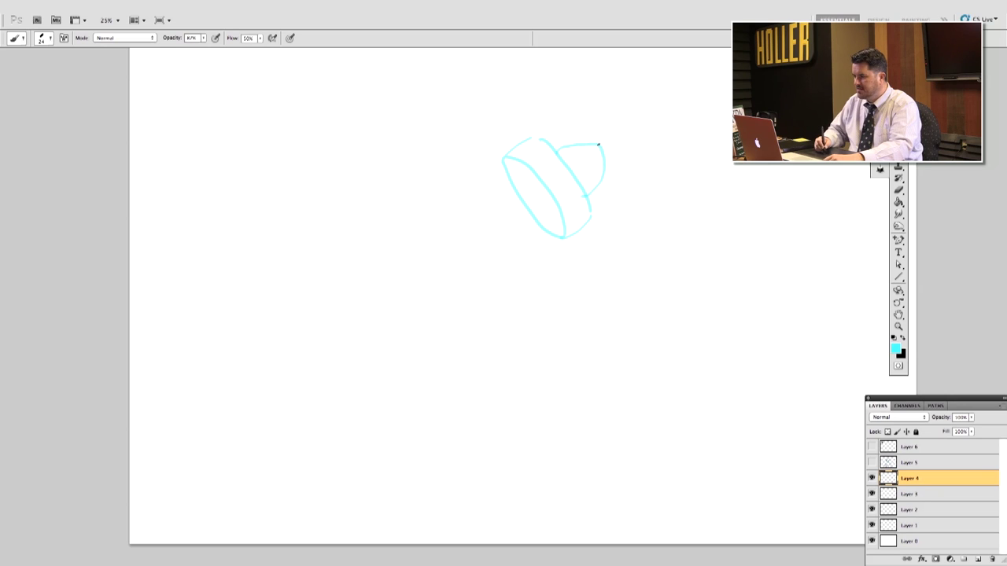
{"action": "left_click_drag", "start_coordinate": [608, 141], "coordinate": [604, 148]}
Sketch the lamp's two-part jointed arm and the flat base beneath it.
{"action": "left_click_drag", "start_coordinate": [597, 186], "coordinate": [660, 285]}
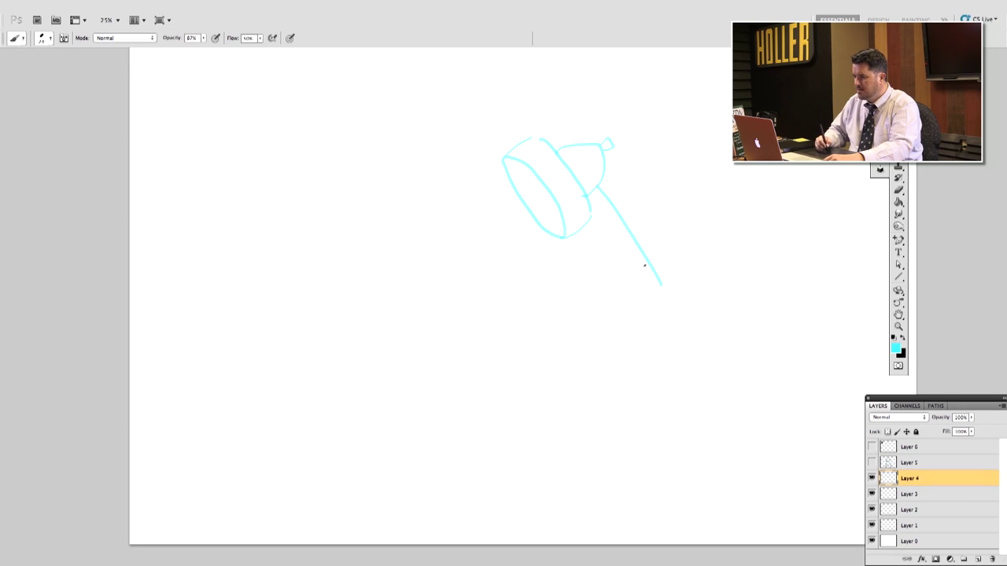
{"action": "mouse_move", "coordinate": [603, 179]}
{"action": "left_mouse_down"}
{"action": "mouse_move", "coordinate": [677, 299]}
{"action": "mouse_move", "coordinate": [667, 376]}
{"action": "left_mouse_up"}
{"action": "mouse_move", "coordinate": [675, 292]}
{"action": "left_mouse_down"}
{"action": "mouse_move", "coordinate": [683, 385]}
{"action": "mouse_move", "coordinate": [602, 394]}
{"action": "mouse_move", "coordinate": [719, 394]}
{"action": "mouse_move", "coordinate": [676, 380]}
{"action": "left_mouse_up"}
{"action": "mouse_move", "coordinate": [601, 395]}
{"action": "left_mouse_down"}
{"action": "mouse_move", "coordinate": [616, 412]}
{"action": "mouse_move", "coordinate": [715, 402]}
{"action": "left_mouse_up"}
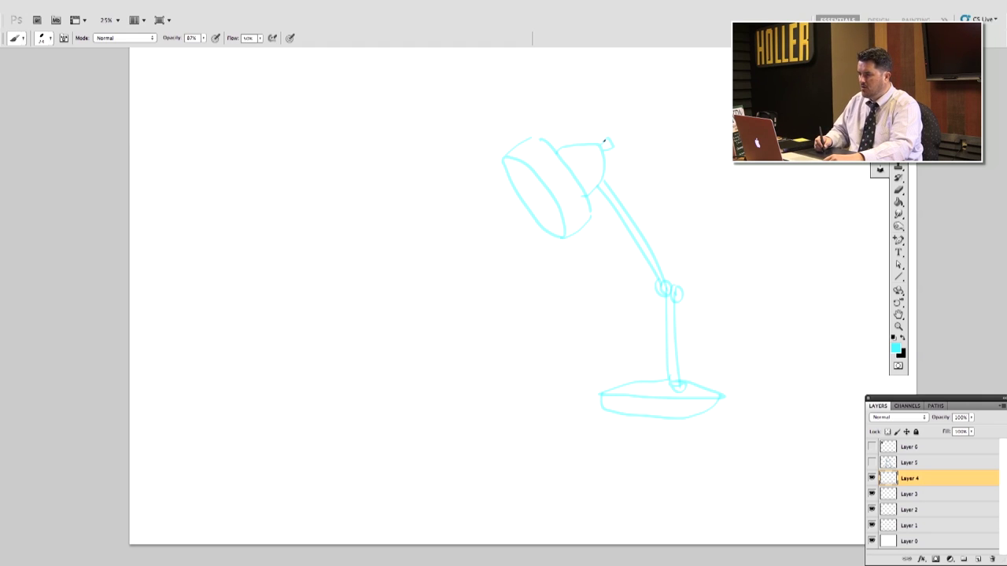
Draw short radiating lines around the lamp's switch and letter "CLICK" beside it.
{"action": "left_click_drag", "start_coordinate": [625, 136], "coordinate": [643, 135]}
{"action": "mouse_move", "coordinate": [624, 146]}
{"action": "left_mouse_down"}
{"action": "mouse_move", "coordinate": [662, 167]}
{"action": "mouse_move", "coordinate": [704, 150]}
{"action": "left_mouse_up"}
{"action": "left_click_drag", "start_coordinate": [723, 116], "coordinate": [717, 140]}
{"action": "left_click", "coordinate": [717, 151]}
{"action": "right_click", "coordinate": [677, 180]}
{"action": "left_click", "coordinate": [474, 254]}
Draw light rays fanning out from the lamp shade's open side.
{"action": "left_click_drag", "start_coordinate": [445, 183], "coordinate": [497, 176]}
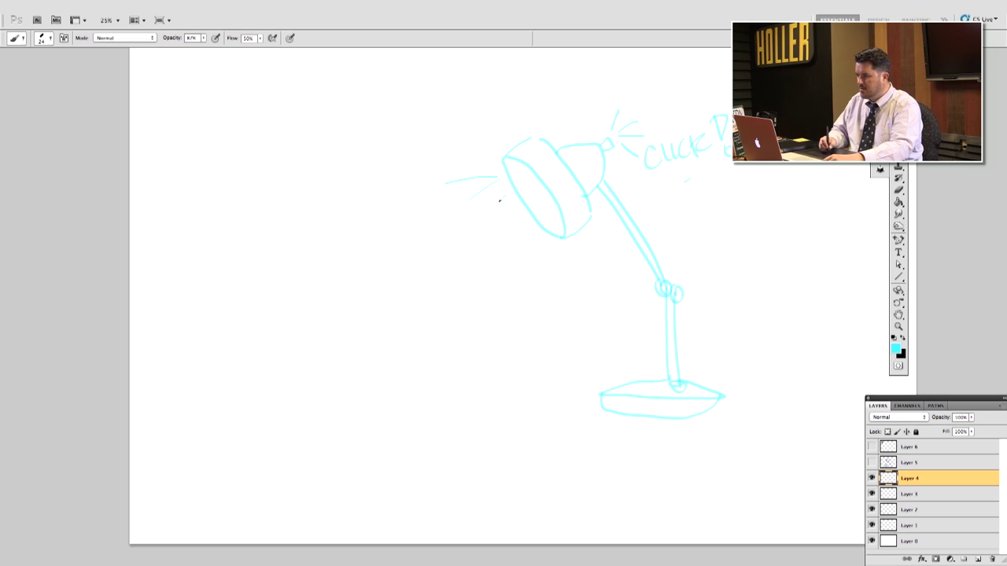
{"action": "left_click_drag", "start_coordinate": [543, 236], "coordinate": [543, 278]}
{"action": "left_click_drag", "start_coordinate": [555, 237], "coordinate": [565, 280]}
{"action": "left_click_drag", "start_coordinate": [568, 246], "coordinate": [576, 285]}
{"action": "mouse_move", "coordinate": [495, 168]}
{"action": "left_mouse_down"}
{"action": "mouse_move", "coordinate": [451, 138]}
{"action": "mouse_move", "coordinate": [471, 135]}
{"action": "left_mouse_up"}
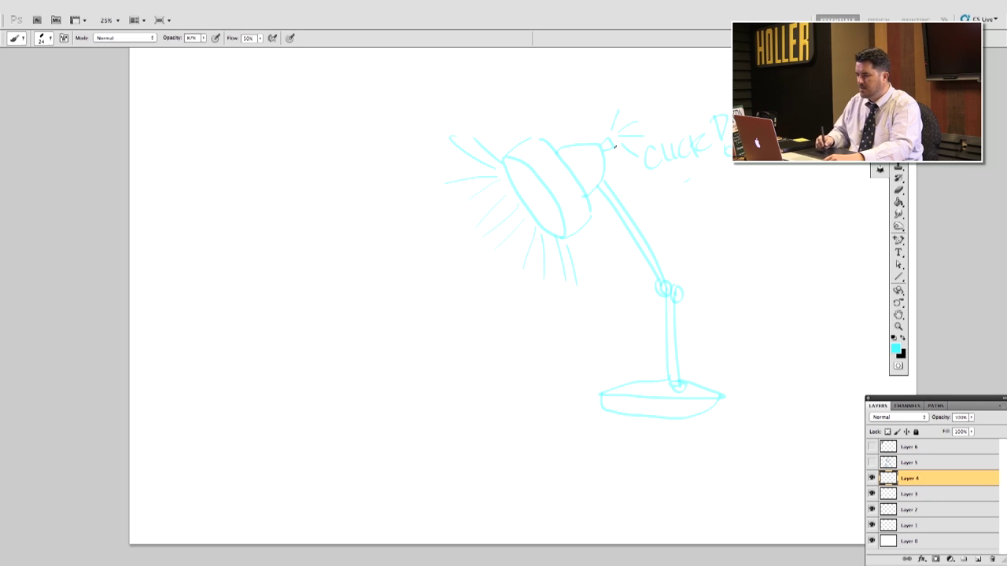
Hatch shadows on the lamp's shade, arm and base, and a cast shadow on the ground beside the base.
{"action": "mouse_move", "coordinate": [594, 170]}
{"action": "left_mouse_down"}
{"action": "mouse_move", "coordinate": [569, 233]}
{"action": "mouse_move", "coordinate": [577, 203]}
{"action": "mouse_move", "coordinate": [588, 199]}
{"action": "left_mouse_up"}
{"action": "mouse_move", "coordinate": [517, 153]}
{"action": "left_mouse_down"}
{"action": "mouse_move", "coordinate": [559, 163]}
{"action": "mouse_move", "coordinate": [629, 231]}
{"action": "mouse_move", "coordinate": [670, 293]}
{"action": "mouse_move", "coordinate": [681, 380]}
{"action": "mouse_move", "coordinate": [712, 403]}
{"action": "mouse_move", "coordinate": [755, 412]}
{"action": "mouse_move", "coordinate": [733, 399]}
{"action": "left_mouse_up"}
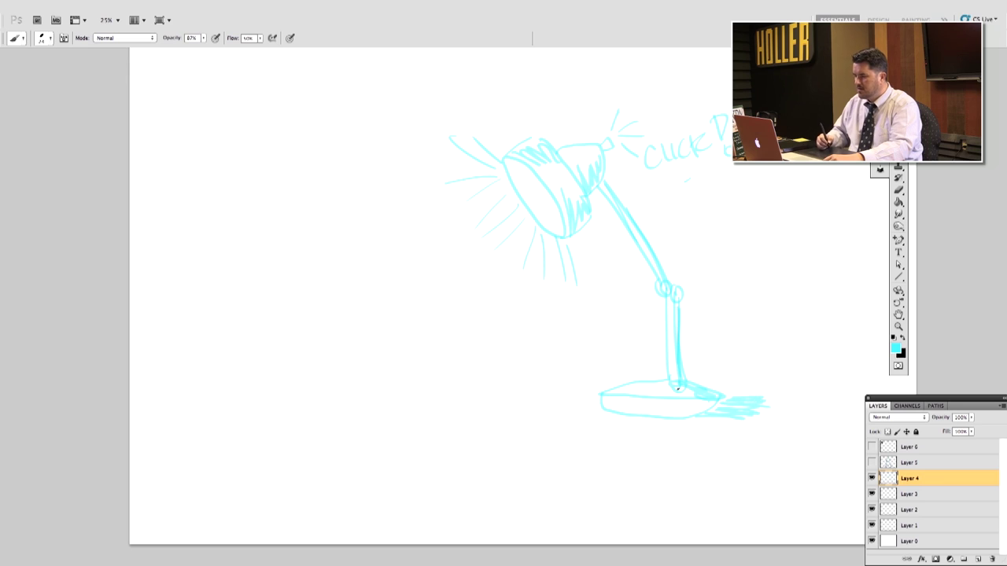
Draw a horizon line behind the lamp, a ball in front of it, and an arrow from the shade toward the ball.
{"action": "left_click_drag", "start_coordinate": [297, 320], "coordinate": [858, 342]}
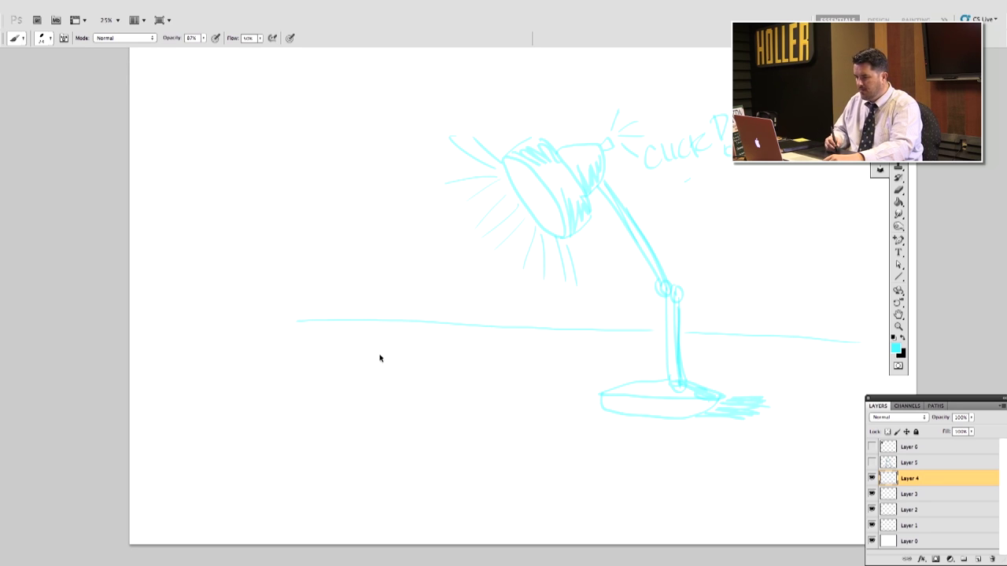
{"action": "mouse_move", "coordinate": [372, 347]}
{"action": "left_mouse_down"}
{"action": "mouse_move", "coordinate": [375, 404]}
{"action": "mouse_move", "coordinate": [423, 386]}
{"action": "mouse_move", "coordinate": [400, 348]}
{"action": "mouse_move", "coordinate": [358, 363]}
{"action": "mouse_move", "coordinate": [386, 406]}
{"action": "mouse_move", "coordinate": [421, 379]}
{"action": "mouse_move", "coordinate": [378, 354]}
{"action": "left_mouse_up"}
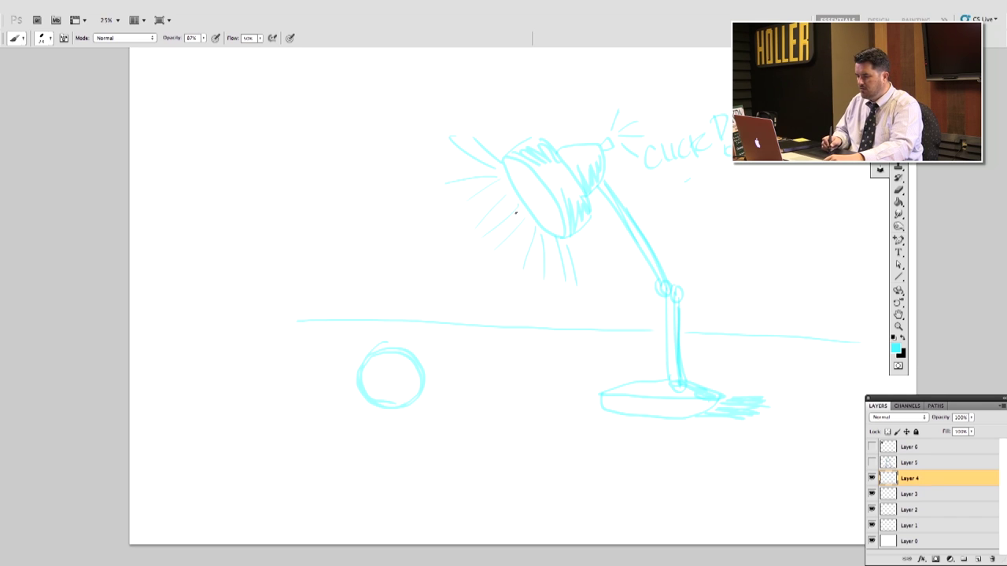
{"action": "mouse_move", "coordinate": [508, 234]}
{"action": "left_mouse_down"}
{"action": "mouse_move", "coordinate": [460, 287]}
{"action": "mouse_move", "coordinate": [472, 299]}
{"action": "left_mouse_up"}
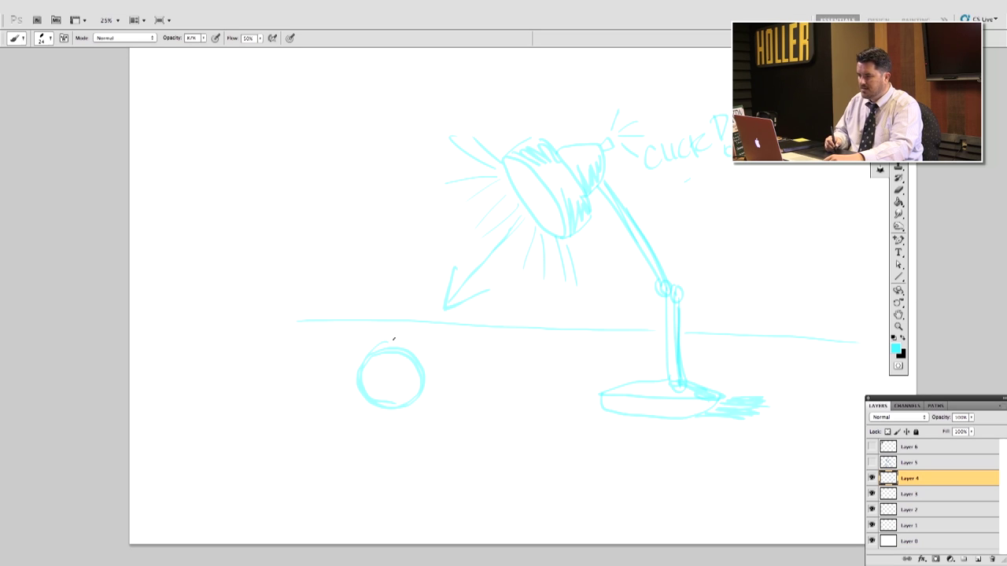
Hatch the ball's side facing away from the lamp and draw its cast shadow on the ground.
{"action": "mouse_move", "coordinate": [365, 364]}
{"action": "left_mouse_down"}
{"action": "mouse_move", "coordinate": [372, 357]}
{"action": "mouse_move", "coordinate": [369, 388]}
{"action": "mouse_move", "coordinate": [378, 380]}
{"action": "mouse_move", "coordinate": [397, 406]}
{"action": "mouse_move", "coordinate": [367, 379]}
{"action": "mouse_move", "coordinate": [385, 376]}
{"action": "left_mouse_up"}
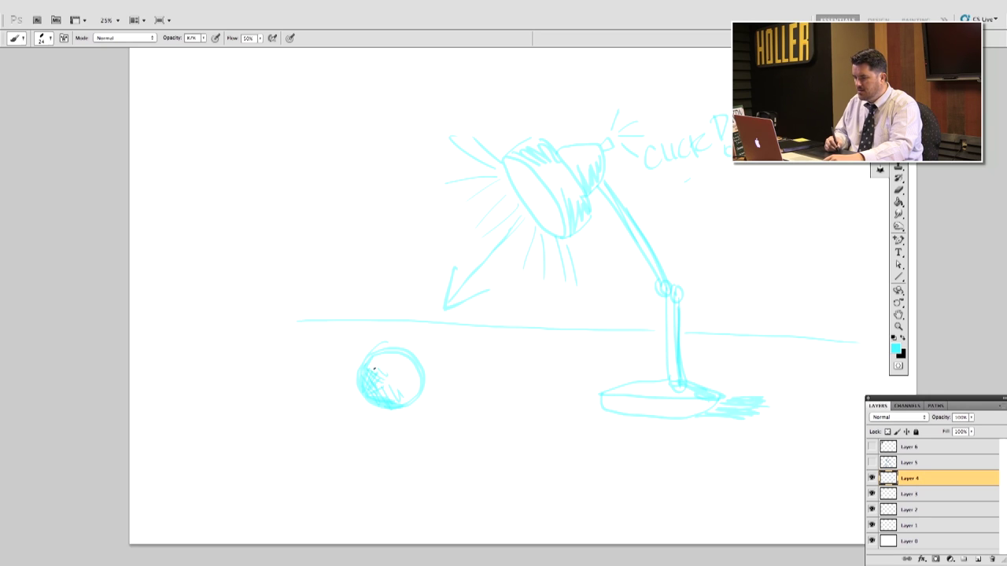
{"action": "mouse_move", "coordinate": [385, 414]}
{"action": "left_mouse_down"}
{"action": "mouse_move", "coordinate": [339, 409]}
{"action": "mouse_move", "coordinate": [379, 403]}
{"action": "mouse_move", "coordinate": [353, 411]}
{"action": "mouse_move", "coordinate": [398, 413]}
{"action": "mouse_move", "coordinate": [357, 410]}
{"action": "mouse_move", "coordinate": [363, 393]}
{"action": "left_mouse_up"}
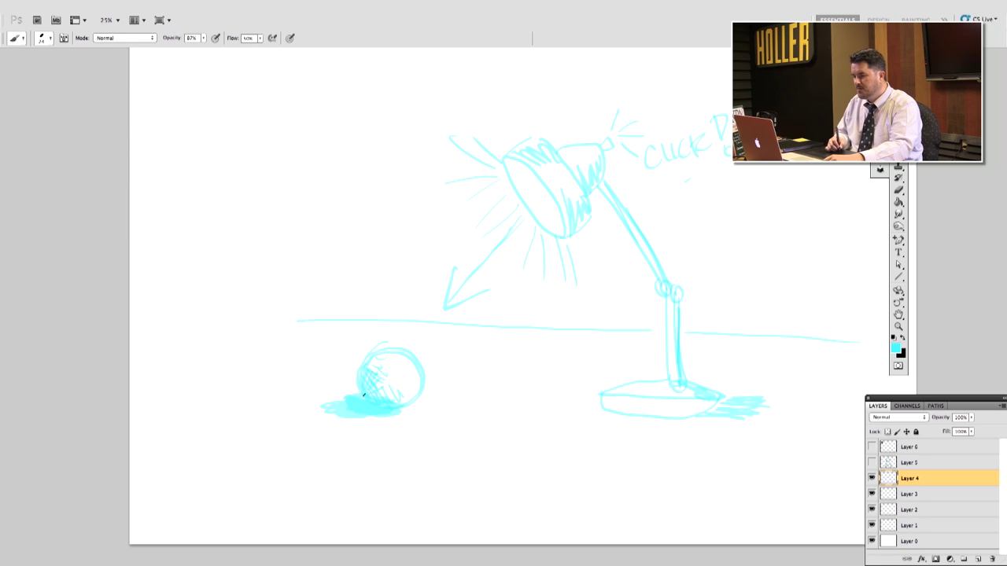
Erase the stray and heavy outline on the ball's lit side and clean up its lower edge.
{"action": "left_click", "coordinate": [896, 192]}
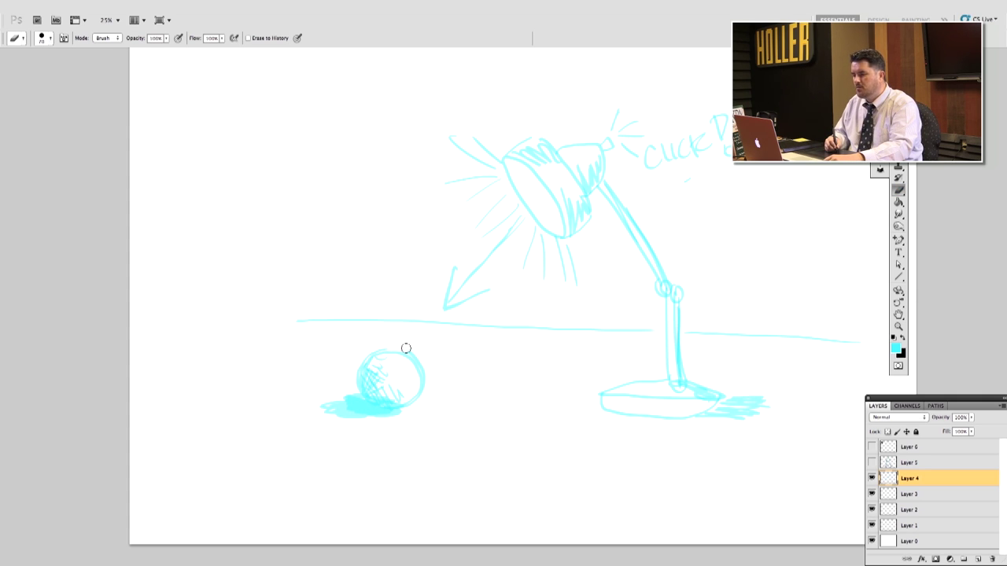
{"action": "left_click_drag", "start_coordinate": [414, 354], "coordinate": [425, 387]}
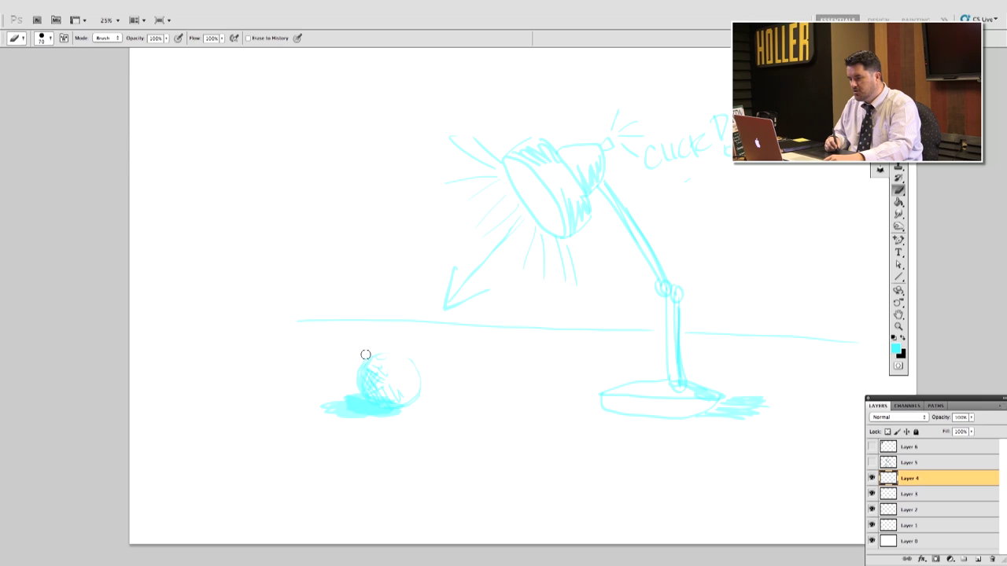
{"action": "mouse_move", "coordinate": [427, 379]}
{"action": "left_mouse_down"}
{"action": "mouse_move", "coordinate": [411, 407]}
{"action": "mouse_move", "coordinate": [380, 419]}
{"action": "left_mouse_up"}
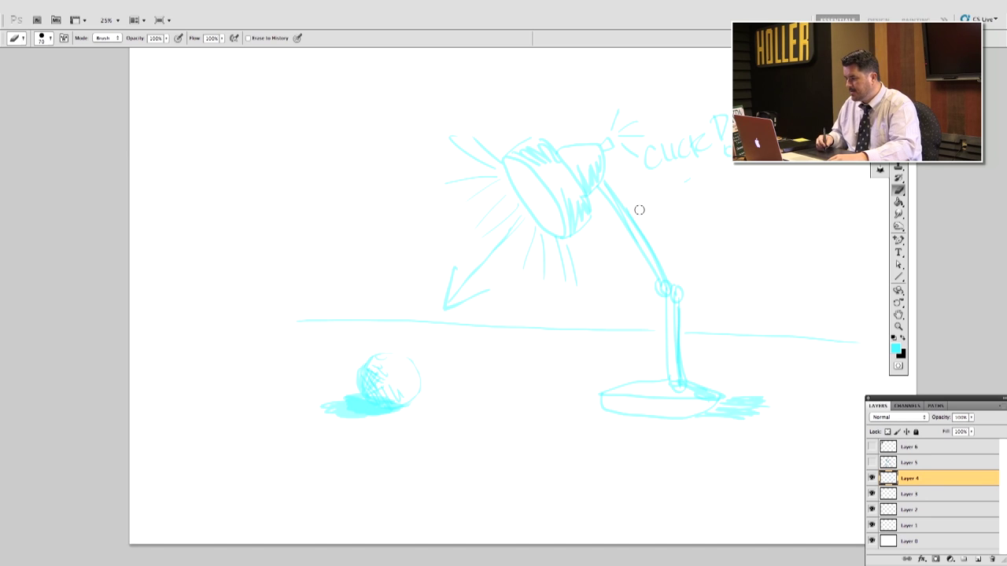
Hide the lamp sketch on Layer 4, then show and select the reference cartoon on Layer 6.
{"action": "left_click", "coordinate": [870, 478]}
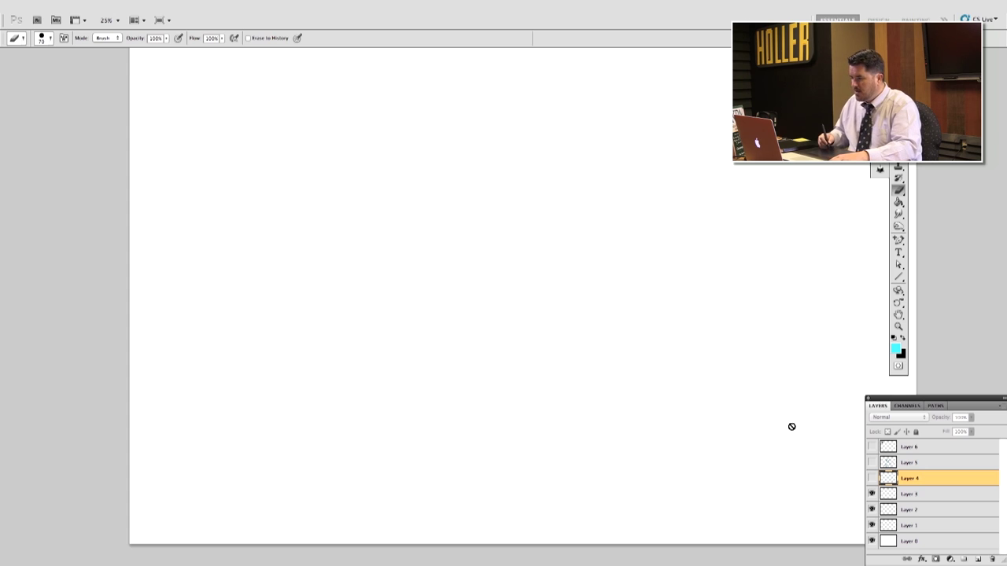
{"action": "left_click", "coordinate": [871, 447]}
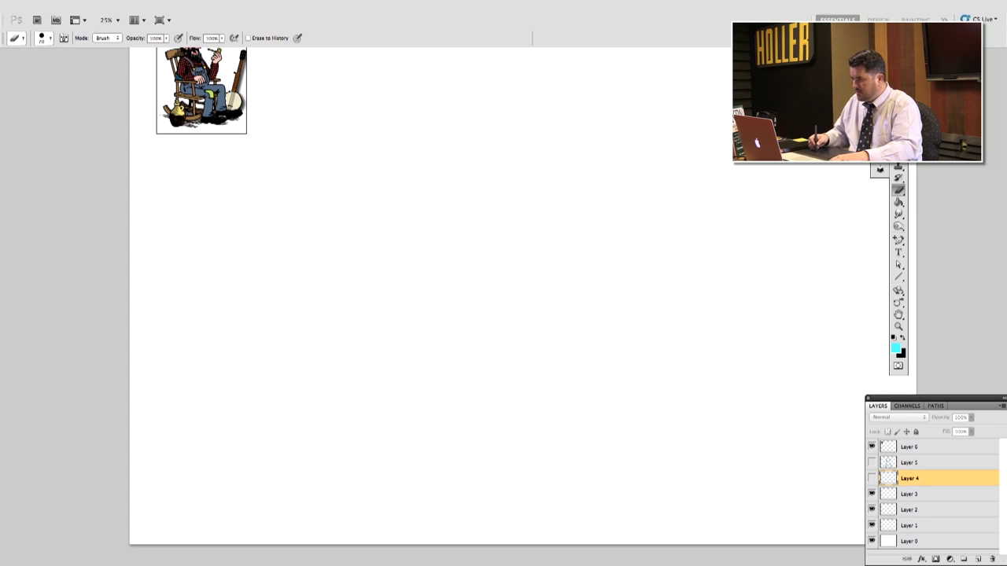
{"action": "key", "text": "v"}
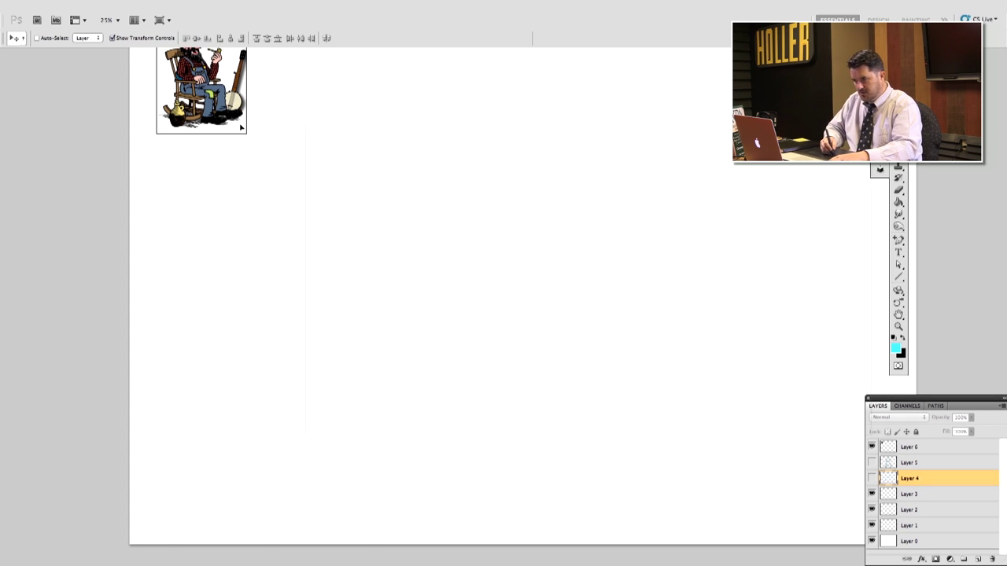
{"action": "left_click", "coordinate": [927, 451]}
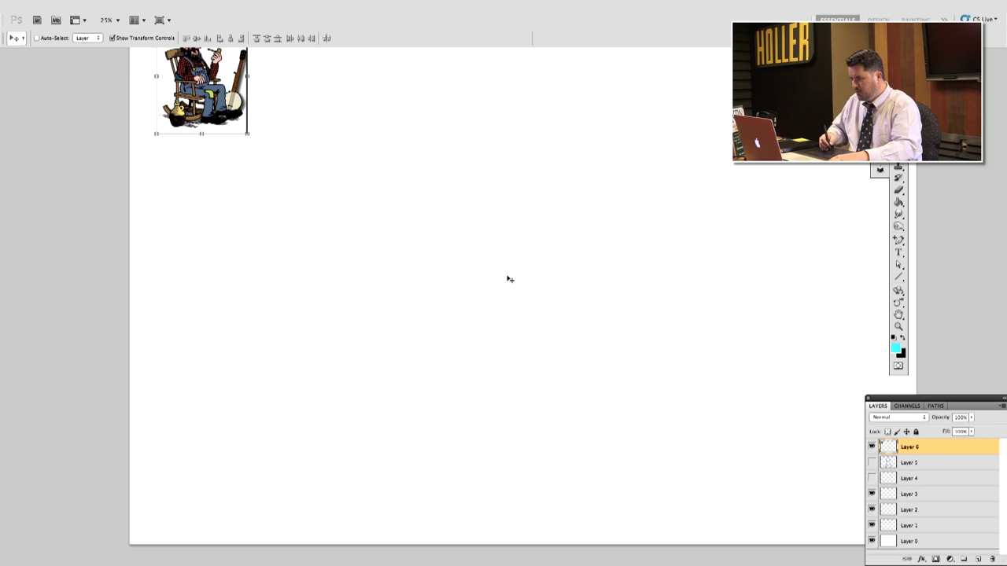
Enlarge the rocking-chair reference image and place it on the canvas's viewer's-left side.
{"action": "left_click_drag", "start_coordinate": [226, 110], "coordinate": [373, 398]}
{"action": "left_click_drag", "start_coordinate": [337, 355], "coordinate": [316, 367]}
{"action": "key", "text": "Return"}
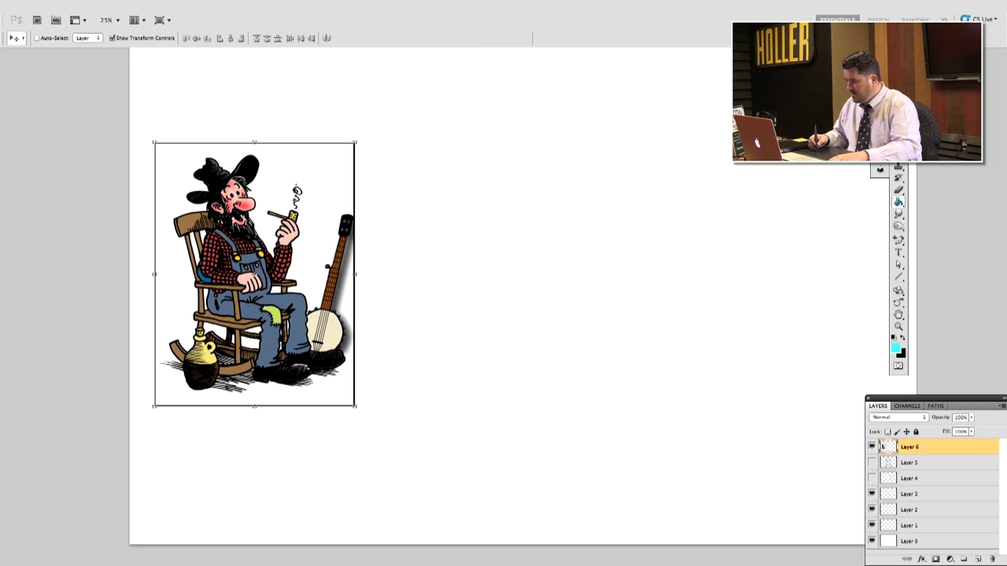
Sketch the seated figure's rounded torso around the bent forearm and the hip shape beneath it.
{"action": "left_click", "coordinate": [899, 190]}
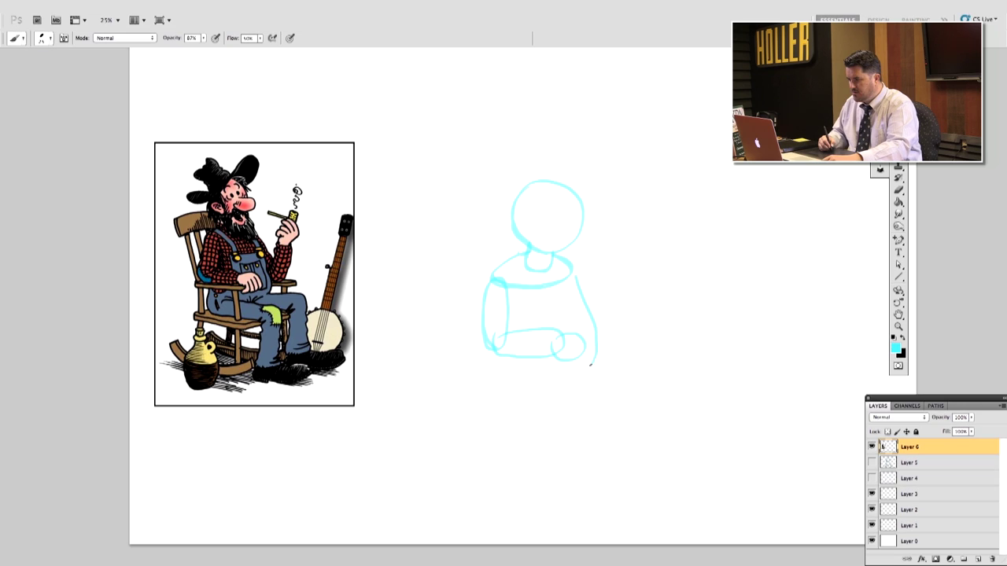
{"action": "mouse_move", "coordinate": [591, 358]}
{"action": "left_mouse_down"}
{"action": "mouse_move", "coordinate": [568, 378]}
{"action": "mouse_move", "coordinate": [530, 379]}
{"action": "mouse_move", "coordinate": [502, 367]}
{"action": "mouse_move", "coordinate": [496, 347]}
{"action": "left_mouse_up"}
{"action": "mouse_move", "coordinate": [512, 289]}
{"action": "left_mouse_down"}
{"action": "mouse_move", "coordinate": [550, 268]}
{"action": "mouse_move", "coordinate": [572, 283]}
{"action": "mouse_move", "coordinate": [590, 357]}
{"action": "mouse_move", "coordinate": [544, 386]}
{"action": "mouse_move", "coordinate": [505, 356]}
{"action": "left_mouse_up"}
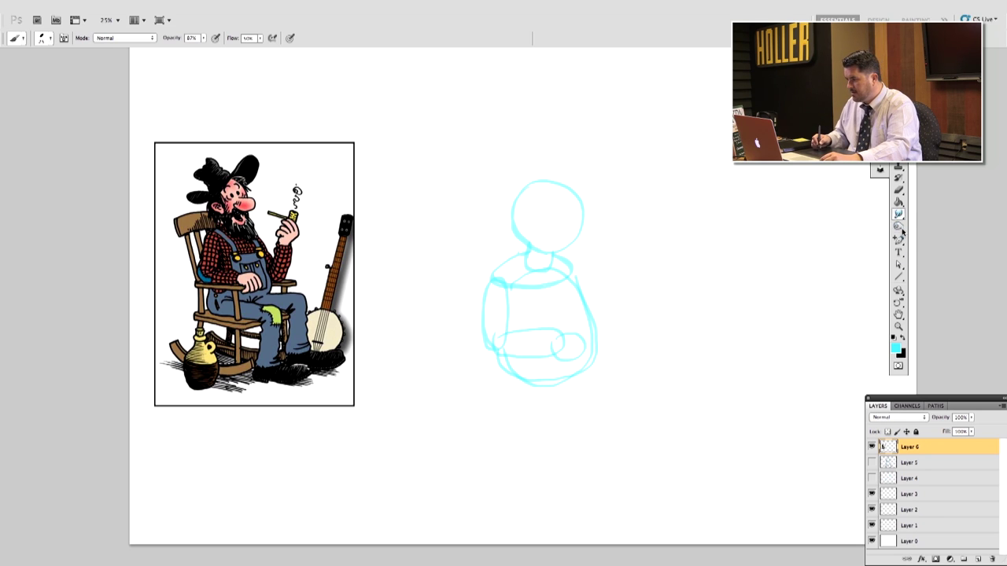
{"action": "left_click", "coordinate": [899, 314]}
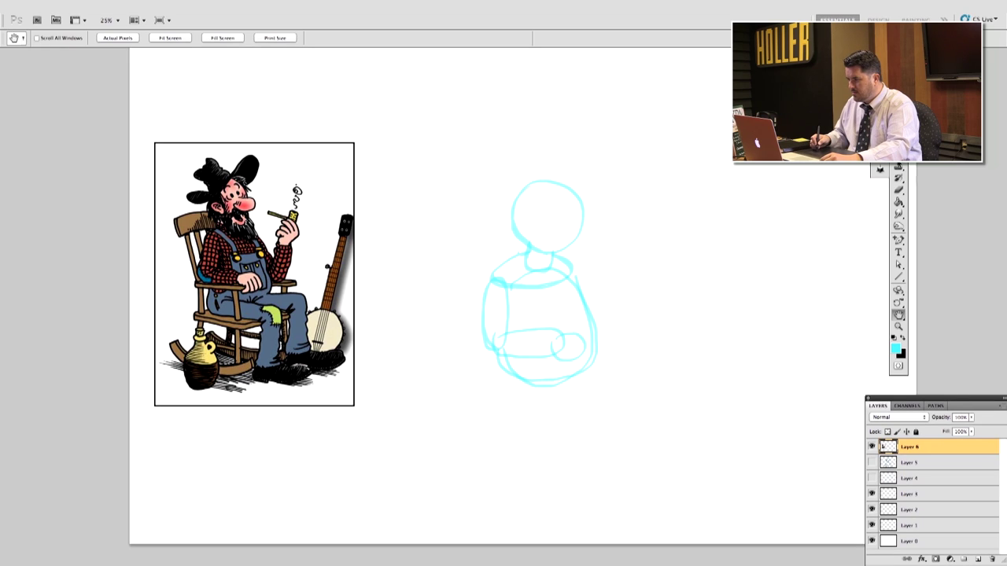
{"action": "left_click", "coordinate": [899, 190]}
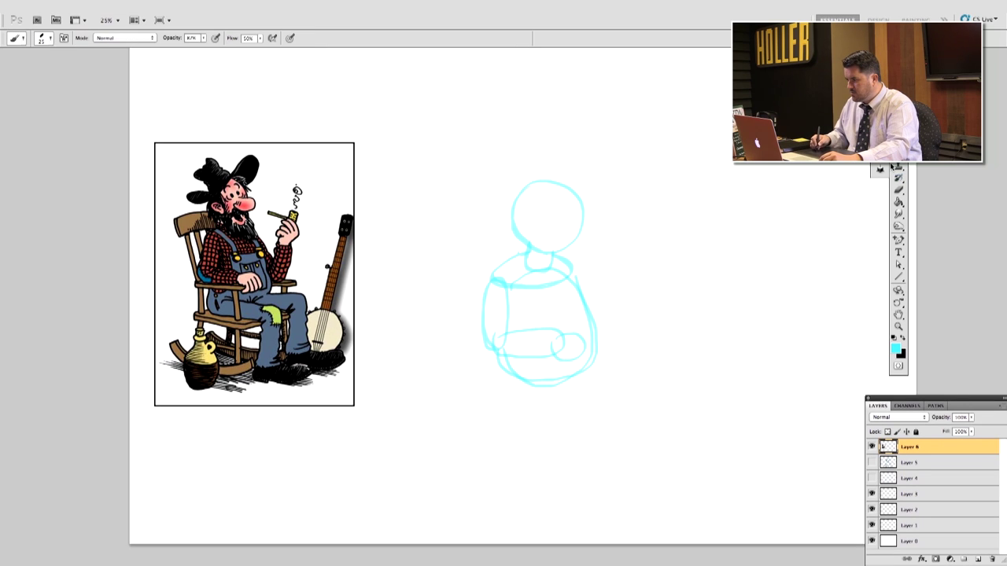
{"action": "mouse_move", "coordinate": [497, 358]}
{"action": "left_mouse_down"}
{"action": "mouse_move", "coordinate": [513, 404]}
{"action": "mouse_move", "coordinate": [558, 410]}
{"action": "mouse_move", "coordinate": [585, 397]}
{"action": "mouse_move", "coordinate": [577, 367]}
{"action": "mouse_move", "coordinate": [516, 365]}
{"action": "mouse_move", "coordinate": [501, 391]}
{"action": "mouse_move", "coordinate": [518, 409]}
{"action": "mouse_move", "coordinate": [577, 406]}
{"action": "left_mouse_up"}
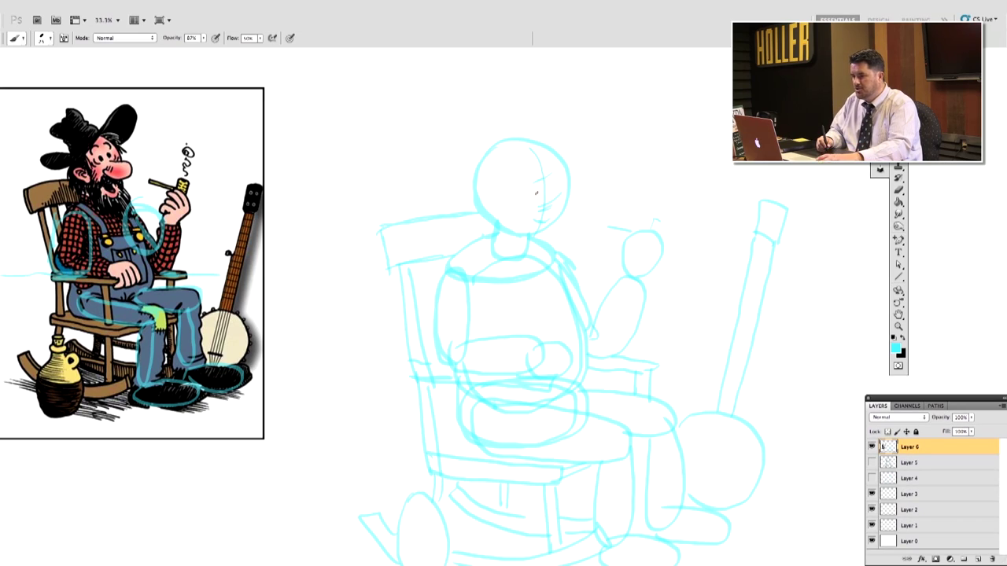
Sketch the seated figure's ear mark and floppy hat, with the upturned brim on both sides and the ragged crown.
{"action": "mouse_move", "coordinate": [481, 188]}
{"action": "left_mouse_down"}
{"action": "mouse_move", "coordinate": [482, 204]}
{"action": "mouse_move", "coordinate": [494, 192]}
{"action": "left_mouse_up"}
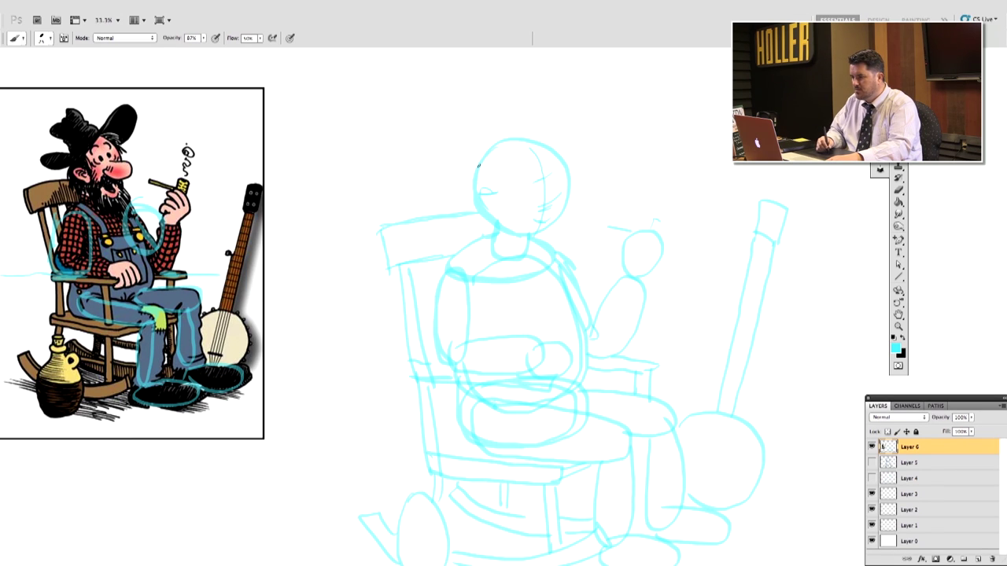
{"action": "left_click_drag", "start_coordinate": [505, 158], "coordinate": [531, 133]}
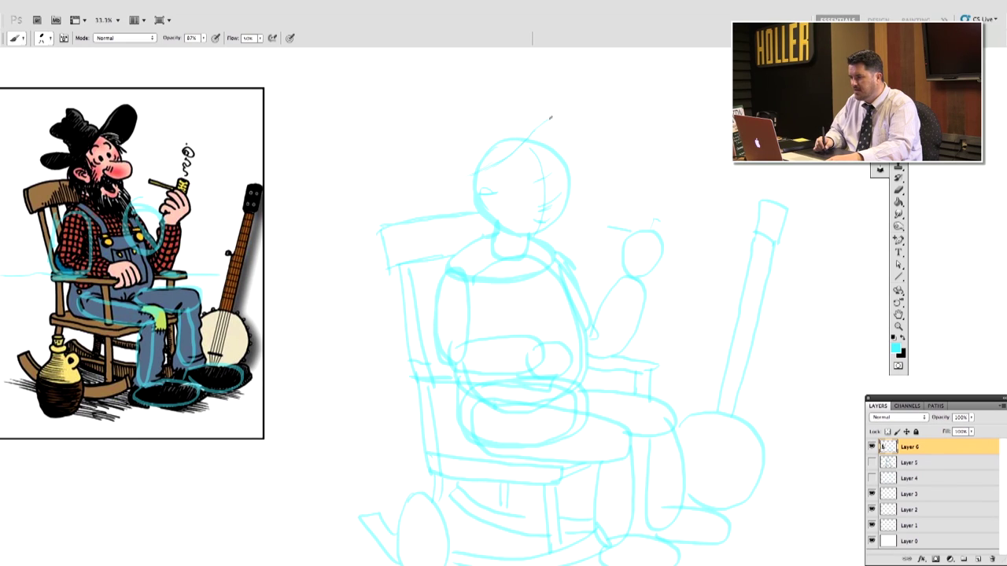
{"action": "mouse_move", "coordinate": [528, 138]}
{"action": "left_mouse_down"}
{"action": "mouse_move", "coordinate": [570, 98]}
{"action": "mouse_move", "coordinate": [582, 128]}
{"action": "mouse_move", "coordinate": [557, 167]}
{"action": "left_mouse_up"}
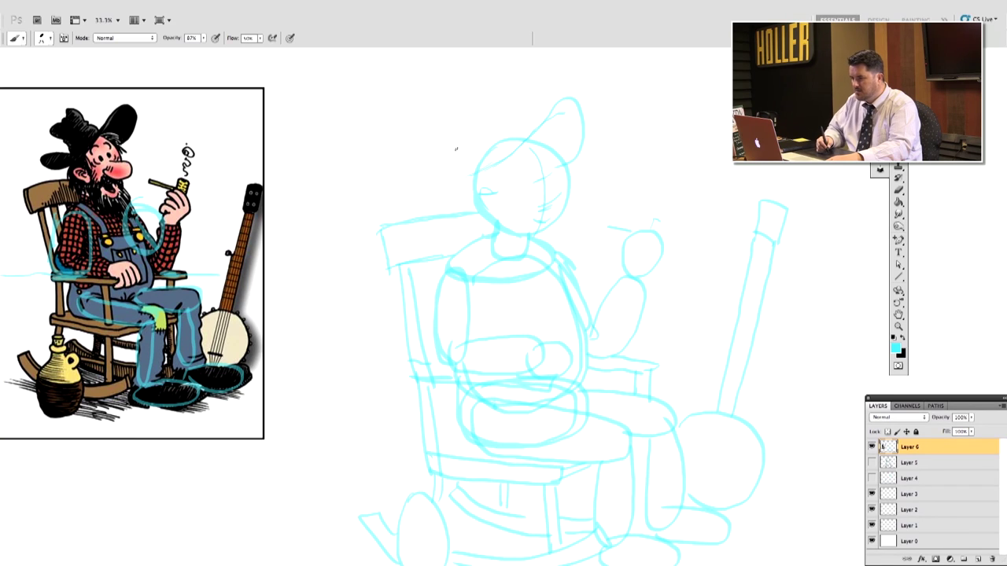
{"action": "mouse_move", "coordinate": [475, 174]}
{"action": "left_mouse_down"}
{"action": "mouse_move", "coordinate": [432, 179]}
{"action": "mouse_move", "coordinate": [422, 157]}
{"action": "mouse_move", "coordinate": [475, 167]}
{"action": "mouse_move", "coordinate": [424, 160]}
{"action": "mouse_move", "coordinate": [429, 184]}
{"action": "mouse_move", "coordinate": [454, 184]}
{"action": "mouse_move", "coordinate": [510, 146]}
{"action": "mouse_move", "coordinate": [476, 168]}
{"action": "mouse_move", "coordinate": [481, 155]}
{"action": "mouse_move", "coordinate": [448, 125]}
{"action": "mouse_move", "coordinate": [481, 112]}
{"action": "mouse_move", "coordinate": [491, 92]}
{"action": "mouse_move", "coordinate": [508, 121]}
{"action": "mouse_move", "coordinate": [498, 129]}
{"action": "mouse_move", "coordinate": [525, 137]}
{"action": "left_mouse_up"}
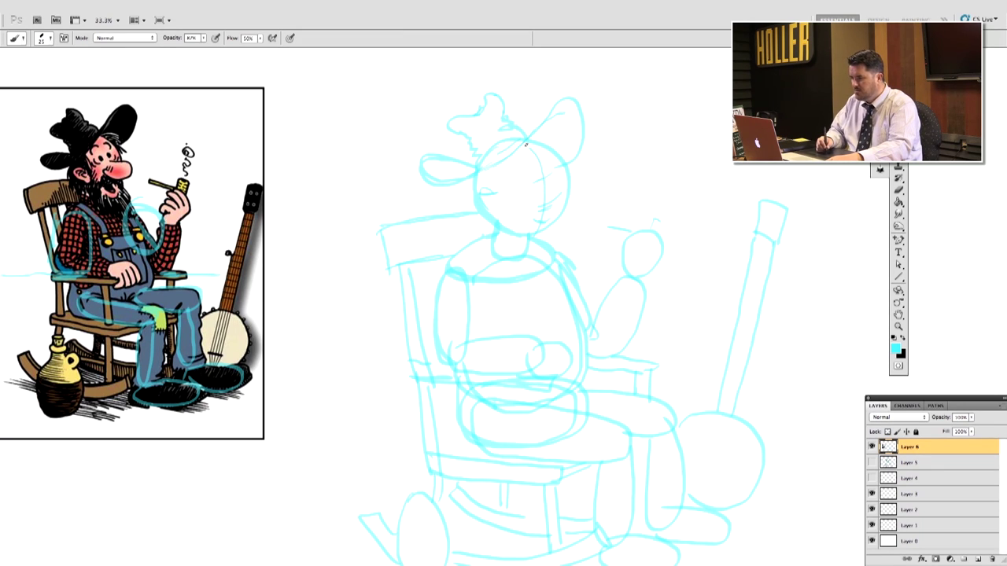
Sketch the figure's sideburn, moustache and ear, and rough in the shaggy beard around the jaw.
{"action": "mouse_move", "coordinate": [497, 180]}
{"action": "left_mouse_down"}
{"action": "mouse_move", "coordinate": [513, 222]}
{"action": "mouse_move", "coordinate": [532, 211]}
{"action": "left_mouse_up"}
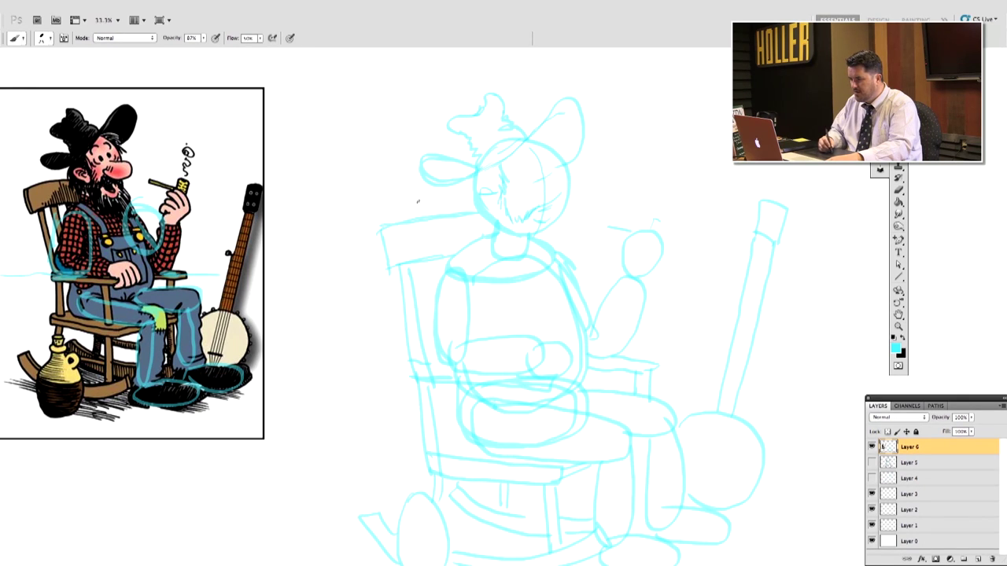
{"action": "mouse_move", "coordinate": [492, 192]}
{"action": "left_mouse_down"}
{"action": "mouse_move", "coordinate": [478, 185]}
{"action": "mouse_move", "coordinate": [476, 203]}
{"action": "mouse_move", "coordinate": [497, 215]}
{"action": "left_mouse_up"}
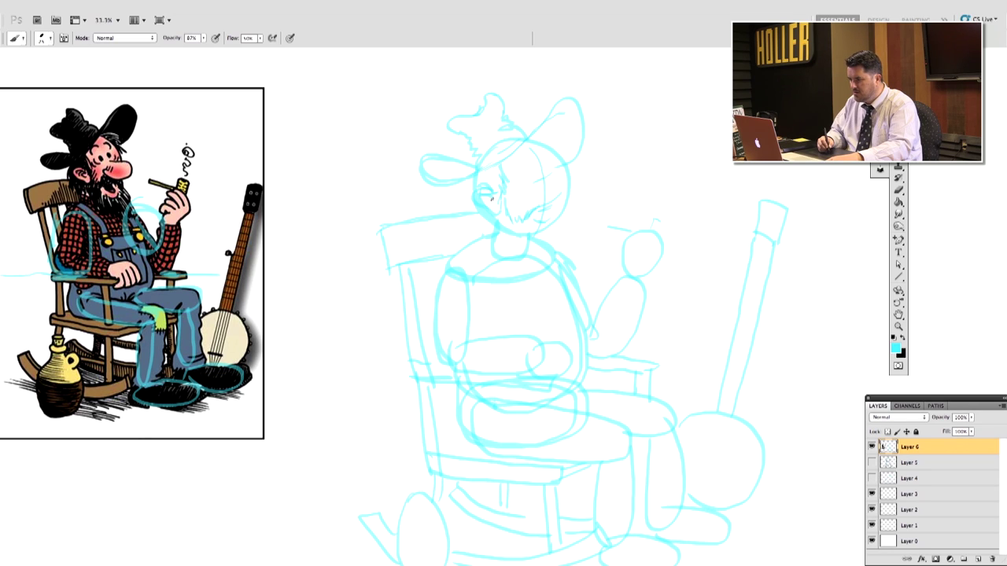
{"action": "mouse_move", "coordinate": [469, 189]}
{"action": "left_mouse_down"}
{"action": "mouse_move", "coordinate": [512, 256]}
{"action": "mouse_move", "coordinate": [547, 270]}
{"action": "left_mouse_up"}
{"action": "mouse_move", "coordinate": [560, 214]}
{"action": "left_mouse_down"}
{"action": "mouse_move", "coordinate": [579, 254]}
{"action": "mouse_move", "coordinate": [543, 275]}
{"action": "left_mouse_up"}
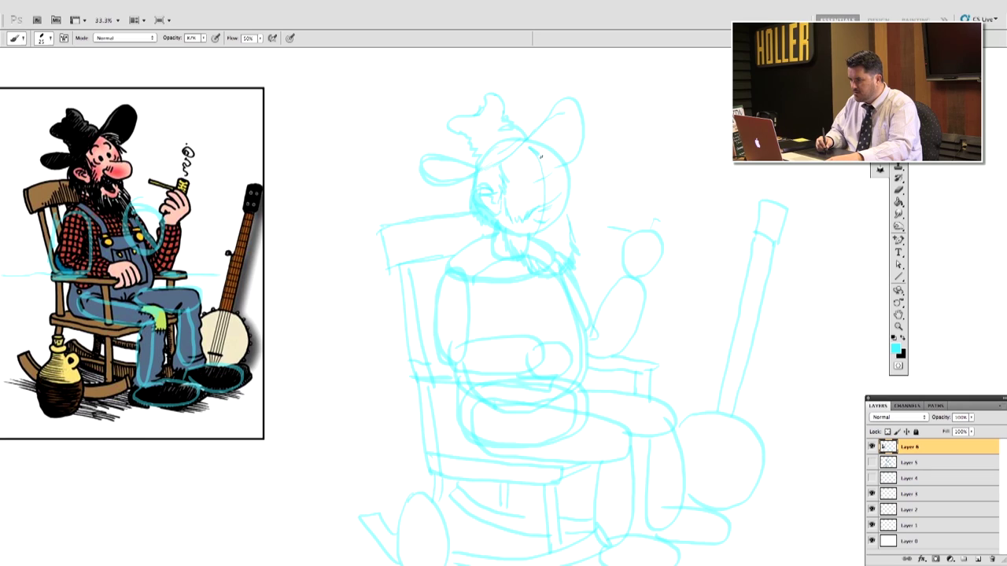
Sketch the hair under the hat brim and the facial features: eyes, large round nose and open mouth.
{"action": "left_click_drag", "start_coordinate": [541, 159], "coordinate": [550, 172]}
{"action": "mouse_move", "coordinate": [533, 147]}
{"action": "left_mouse_down"}
{"action": "mouse_move", "coordinate": [546, 148]}
{"action": "mouse_move", "coordinate": [564, 184]}
{"action": "left_mouse_up"}
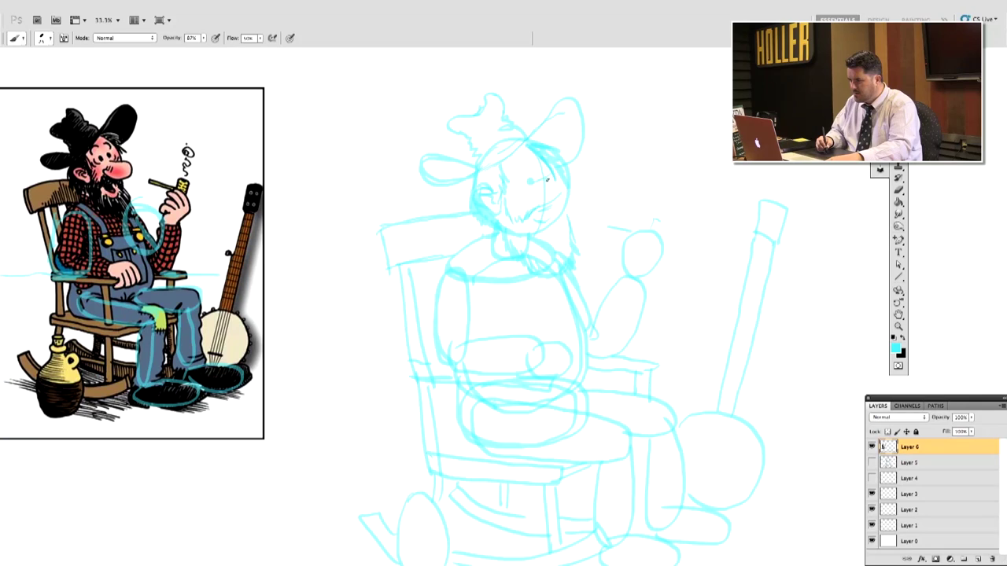
{"action": "mouse_move", "coordinate": [549, 185]}
{"action": "left_mouse_down"}
{"action": "mouse_move", "coordinate": [570, 182]}
{"action": "mouse_move", "coordinate": [574, 207]}
{"action": "mouse_move", "coordinate": [539, 210]}
{"action": "mouse_move", "coordinate": [533, 199]}
{"action": "mouse_move", "coordinate": [543, 210]}
{"action": "left_mouse_up"}
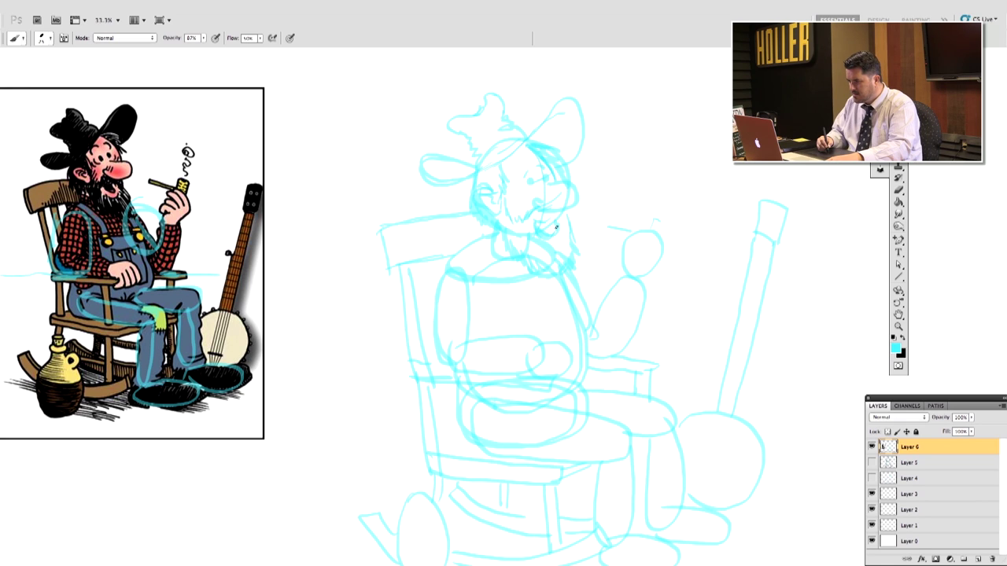
{"action": "mouse_move", "coordinate": [542, 224]}
{"action": "left_mouse_down"}
{"action": "mouse_move", "coordinate": [568, 217]}
{"action": "mouse_move", "coordinate": [572, 228]}
{"action": "left_mouse_up"}
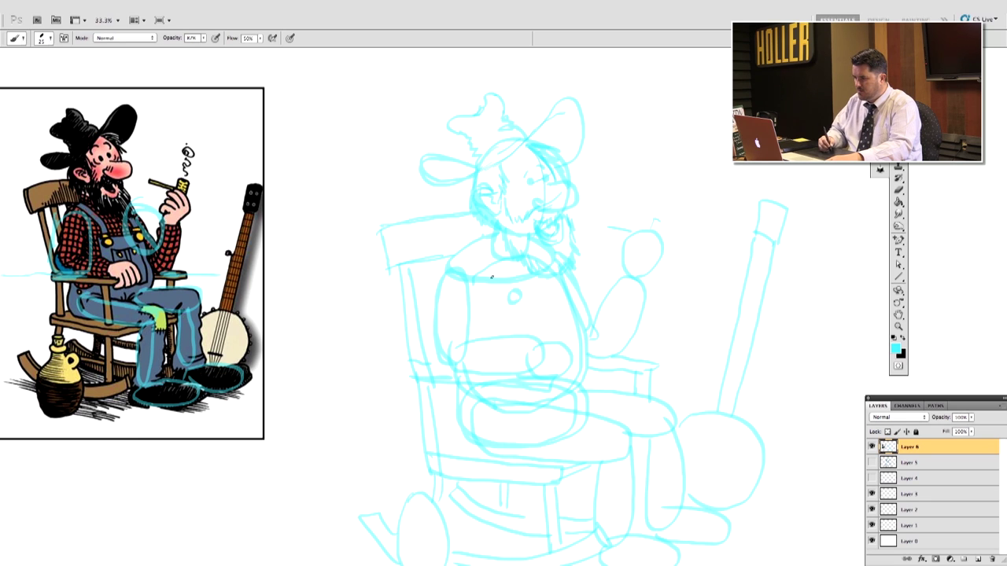
Sketch the overalls' straps, buttons, bib and pocket, and refine the sleeves and resting hand.
{"action": "mouse_move", "coordinate": [507, 289]}
{"action": "left_mouse_down"}
{"action": "mouse_move", "coordinate": [478, 250]}
{"action": "mouse_move", "coordinate": [465, 251]}
{"action": "mouse_move", "coordinate": [510, 268]}
{"action": "mouse_move", "coordinate": [523, 291]}
{"action": "left_mouse_up"}
{"action": "left_click_drag", "start_coordinate": [504, 329], "coordinate": [499, 313]}
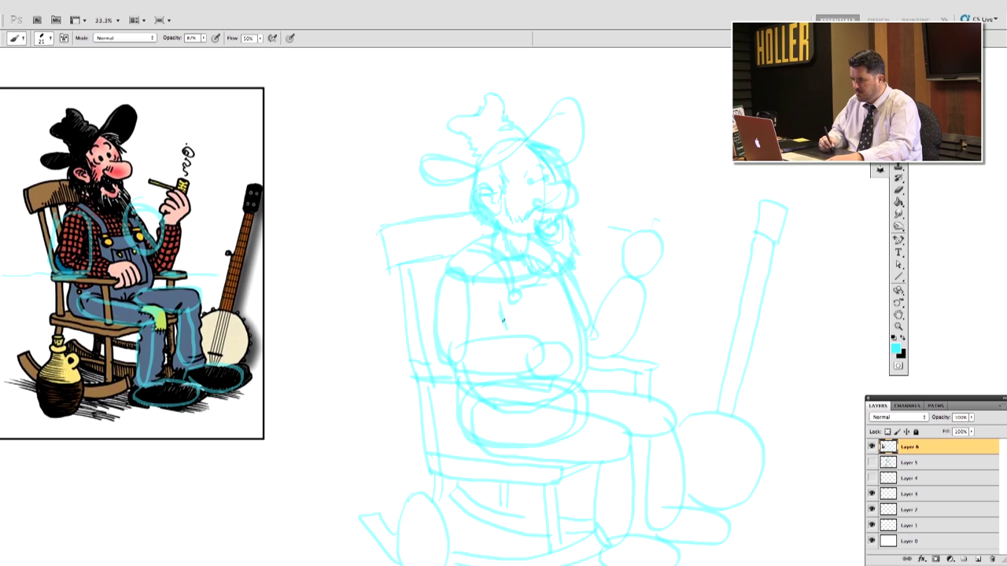
{"action": "left_click_drag", "start_coordinate": [553, 289], "coordinate": [588, 363]}
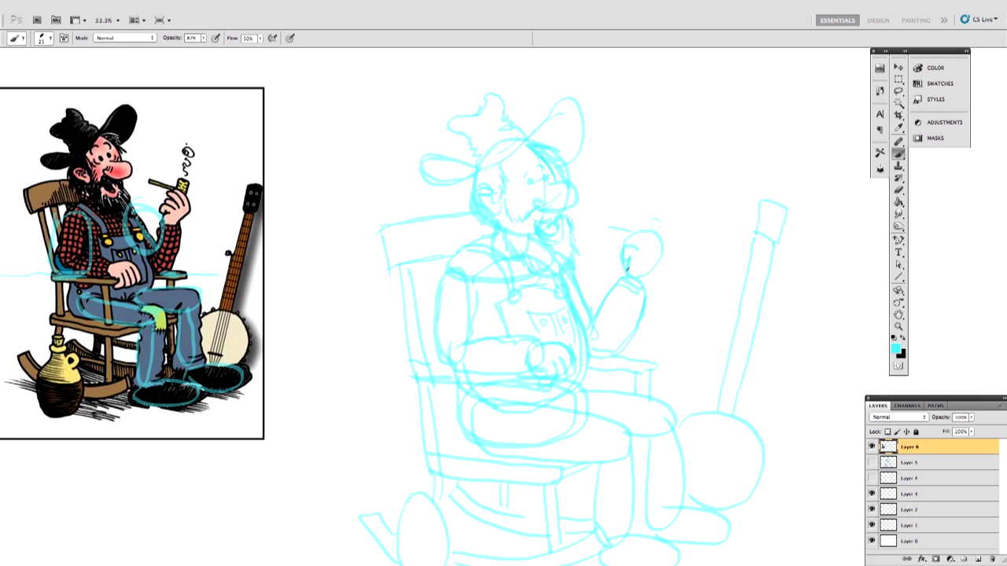
Sketch the curled fingers and back of the raised hand around the pipe.
{"action": "left_click", "coordinate": [899, 327]}
{"action": "left_click_drag", "start_coordinate": [692, 252], "coordinate": [692, 258]}
{"action": "key", "text": "b"}
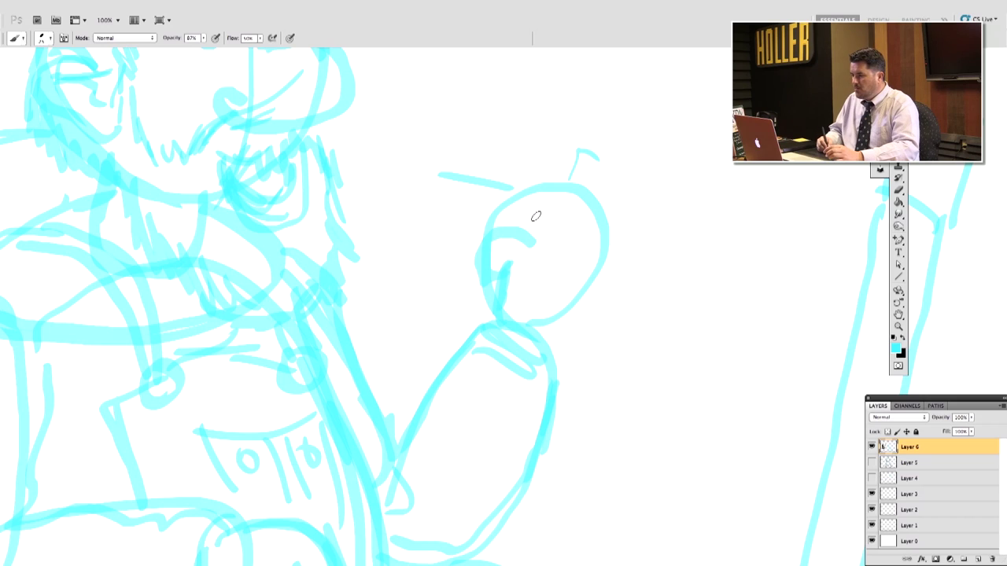
{"action": "mouse_move", "coordinate": [520, 208]}
{"action": "left_mouse_down"}
{"action": "mouse_move", "coordinate": [490, 209]}
{"action": "mouse_move", "coordinate": [481, 241]}
{"action": "left_mouse_up"}
{"action": "mouse_move", "coordinate": [557, 220]}
{"action": "left_mouse_down"}
{"action": "mouse_move", "coordinate": [553, 181]}
{"action": "mouse_move", "coordinate": [516, 180]}
{"action": "mouse_move", "coordinate": [499, 210]}
{"action": "left_mouse_up"}
{"action": "mouse_move", "coordinate": [584, 207]}
{"action": "left_mouse_down"}
{"action": "mouse_move", "coordinate": [568, 157]}
{"action": "mouse_move", "coordinate": [546, 154]}
{"action": "mouse_move", "coordinate": [512, 176]}
{"action": "left_mouse_up"}
{"action": "mouse_move", "coordinate": [586, 209]}
{"action": "left_mouse_down"}
{"action": "mouse_move", "coordinate": [587, 276]}
{"action": "mouse_move", "coordinate": [535, 335]}
{"action": "left_mouse_up"}
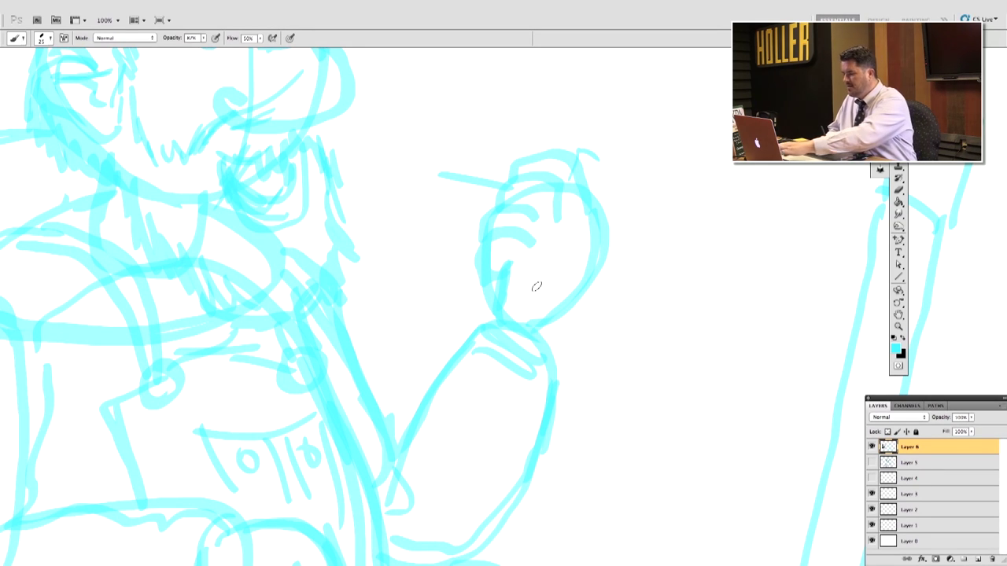
Switch the brush colour from cyan to black and set its opacity to 92%.
{"action": "scroll", "coordinate": [533, 273], "scroll_direction": "down", "scroll_amount": 4}
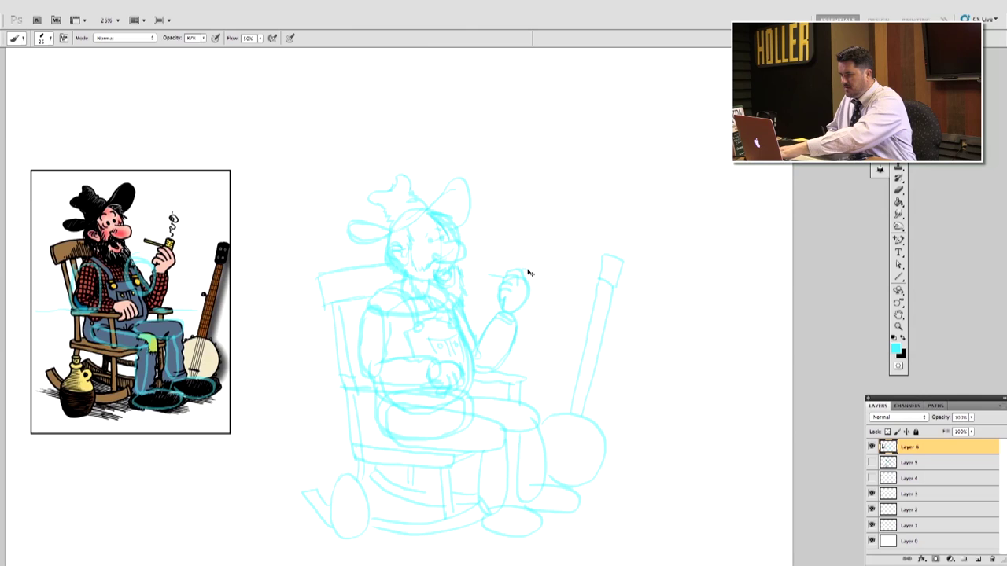
{"action": "left_click", "coordinate": [898, 326]}
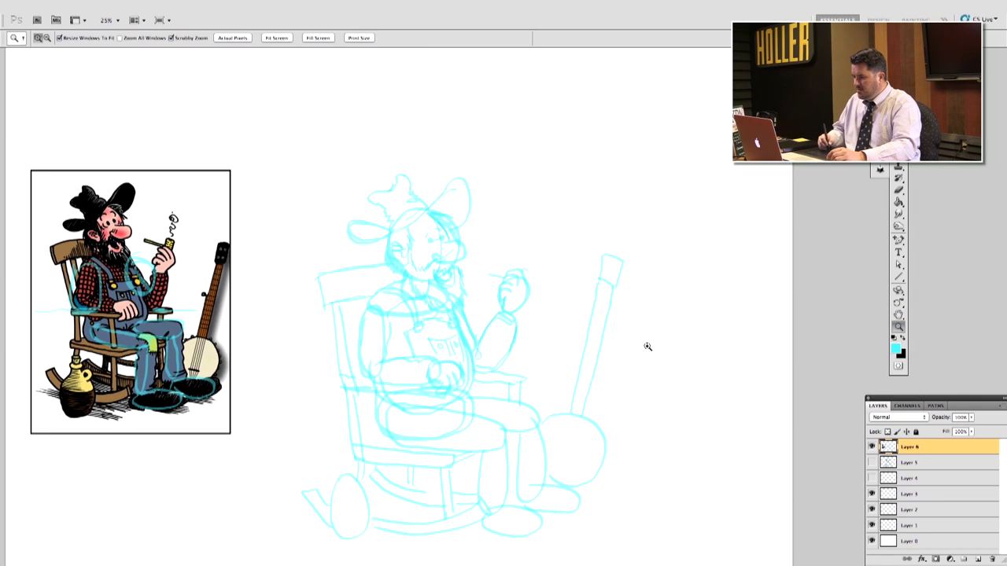
{"action": "left_click", "coordinate": [558, 402]}
{"action": "left_click", "coordinate": [898, 315]}
{"action": "mouse_move", "coordinate": [692, 353]}
{"action": "left_mouse_down"}
{"action": "mouse_move", "coordinate": [710, 298]}
{"action": "mouse_move", "coordinate": [730, 292]}
{"action": "left_mouse_up"}
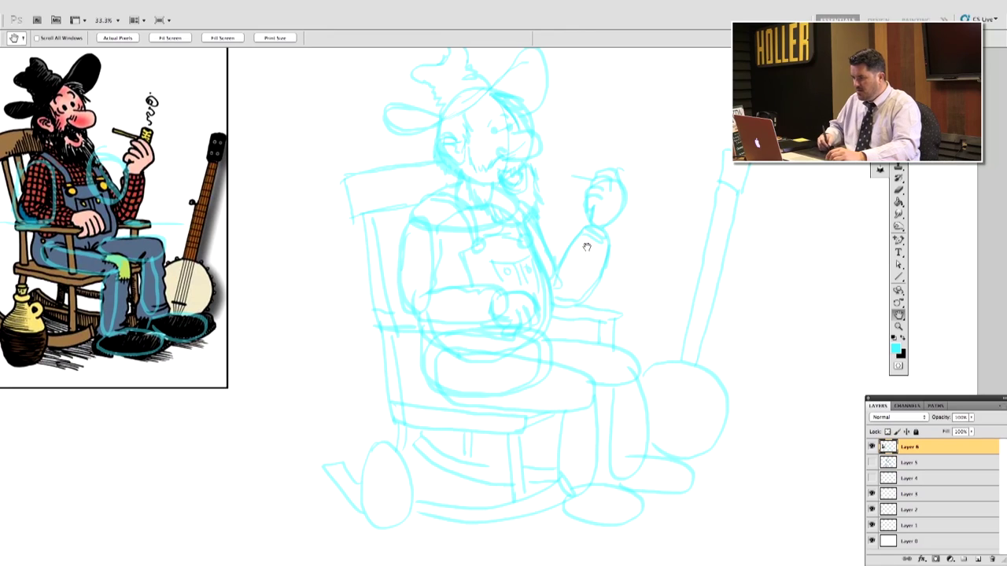
{"action": "key", "text": "b"}
{"action": "left_click", "coordinate": [901, 337]}
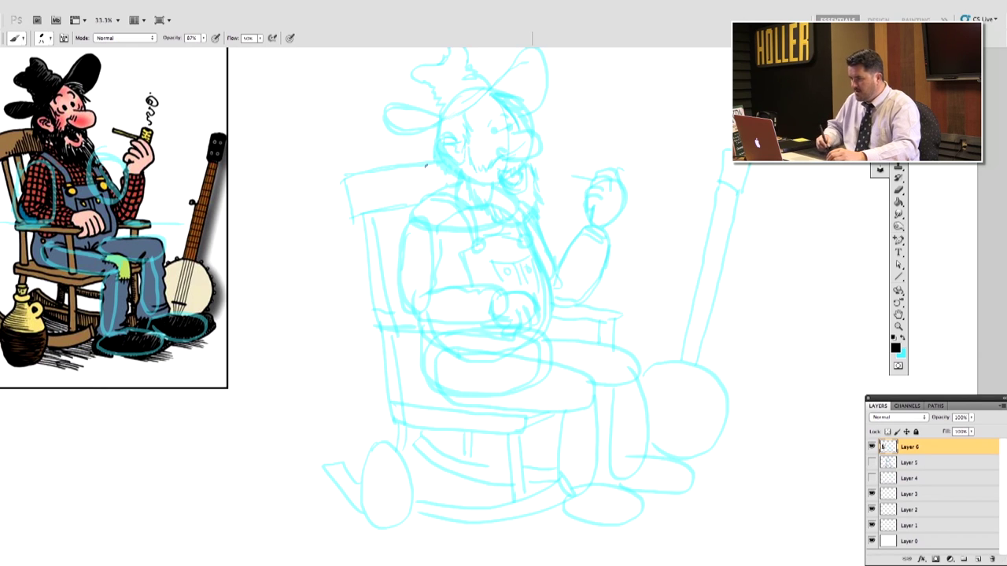
{"action": "left_click_drag", "start_coordinate": [200, 38], "coordinate": [208, 49]}
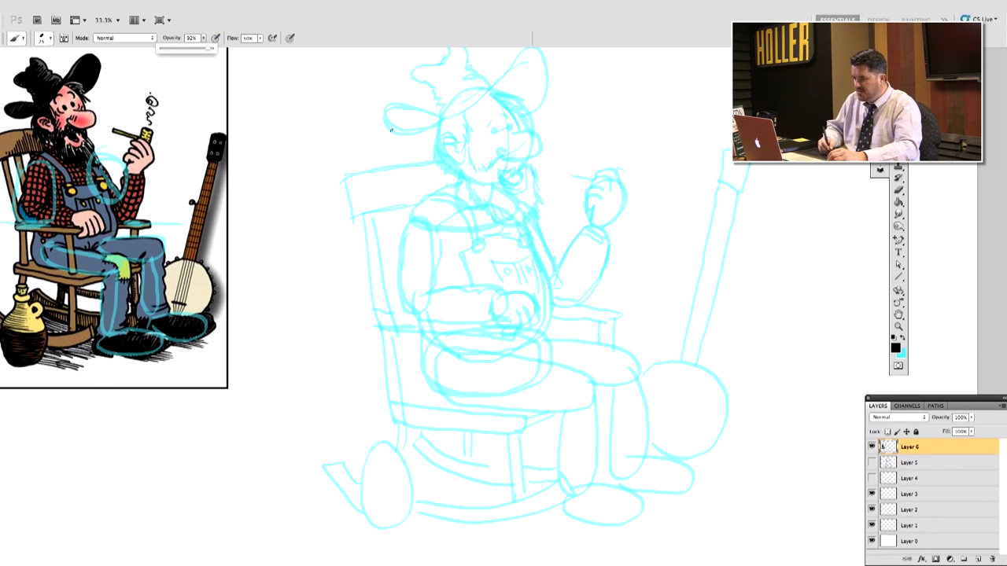
Ink the hat's sweeping brim outline in black over the cyan sketch.
{"action": "left_click", "coordinate": [898, 327]}
{"action": "left_click", "coordinate": [526, 132]}
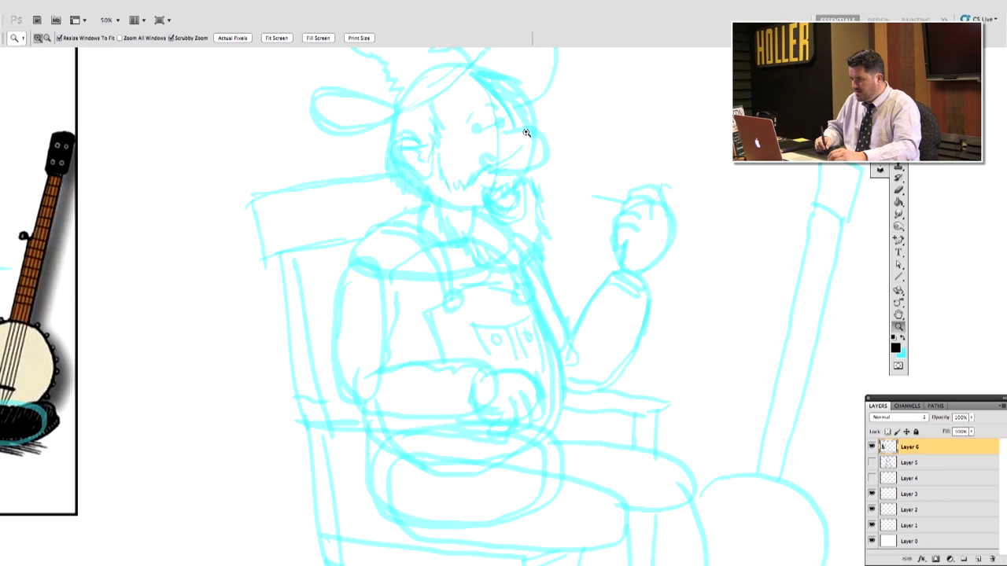
{"action": "left_click", "coordinate": [527, 133]}
{"action": "left_click", "coordinate": [898, 313]}
{"action": "left_click_drag", "start_coordinate": [645, 168], "coordinate": [648, 270]}
{"action": "key", "text": "b"}
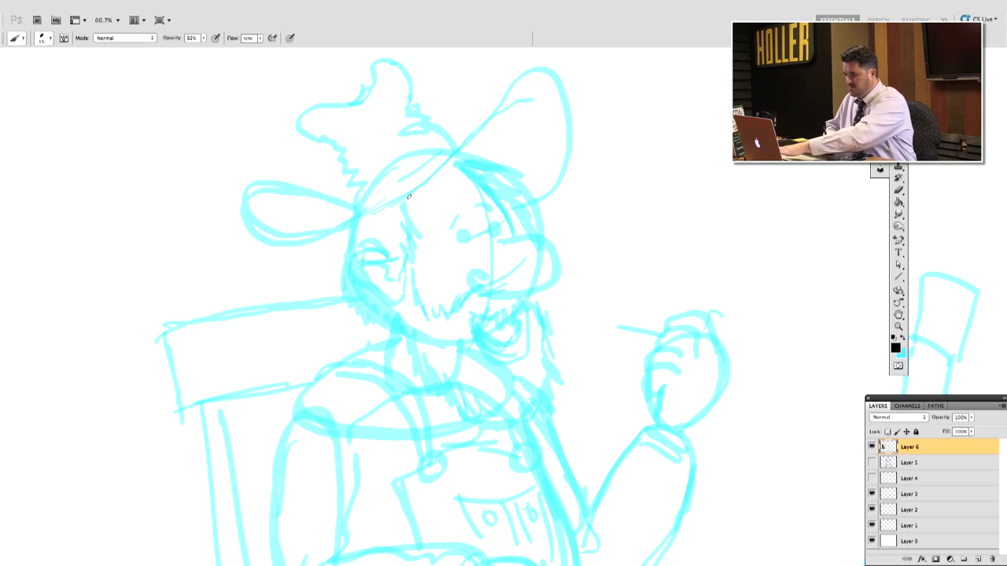
{"action": "mouse_move", "coordinate": [354, 207]}
{"action": "left_mouse_down"}
{"action": "mouse_move", "coordinate": [282, 184]}
{"action": "mouse_move", "coordinate": [249, 190]}
{"action": "mouse_move", "coordinate": [241, 208]}
{"action": "mouse_move", "coordinate": [268, 242]}
{"action": "mouse_move", "coordinate": [295, 248]}
{"action": "mouse_move", "coordinate": [365, 232]}
{"action": "mouse_move", "coordinate": [410, 201]}
{"action": "mouse_move", "coordinate": [489, 105]}
{"action": "mouse_move", "coordinate": [545, 76]}
{"action": "mouse_move", "coordinate": [570, 109]}
{"action": "mouse_move", "coordinate": [571, 139]}
{"action": "mouse_move", "coordinate": [558, 166]}
{"action": "mouse_move", "coordinate": [519, 195]}
{"action": "left_mouse_up"}
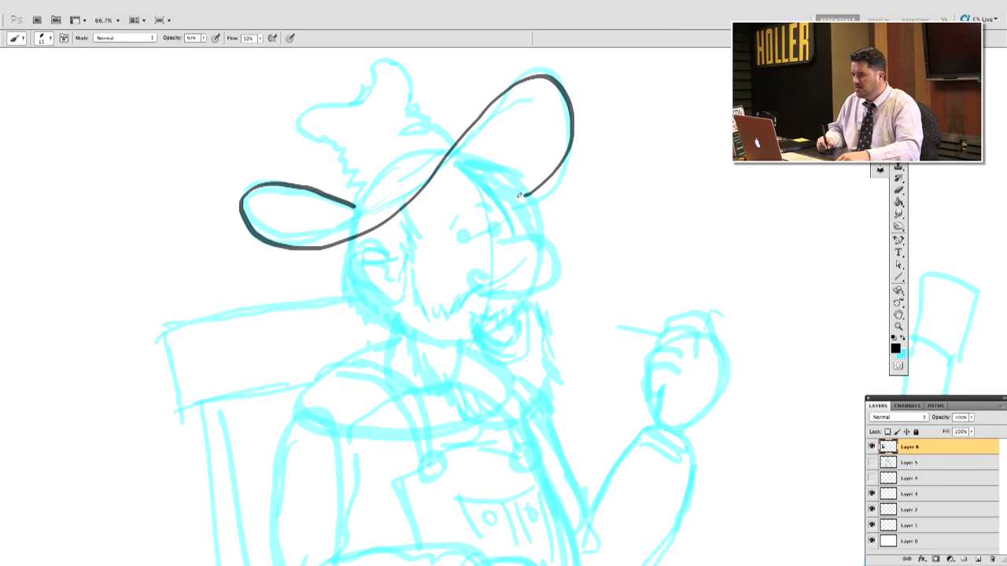
Ink the dark hair under the brim, the eyes, the eyebrows and the large rounded nose.
{"action": "mouse_move", "coordinate": [460, 163]}
{"action": "left_mouse_down"}
{"action": "mouse_move", "coordinate": [517, 180]}
{"action": "mouse_move", "coordinate": [519, 205]}
{"action": "mouse_move", "coordinate": [508, 205]}
{"action": "mouse_move", "coordinate": [516, 233]}
{"action": "left_mouse_up"}
{"action": "left_click_drag", "start_coordinate": [466, 169], "coordinate": [481, 184]}
{"action": "mouse_move", "coordinate": [453, 163]}
{"action": "left_mouse_down"}
{"action": "mouse_move", "coordinate": [481, 169]}
{"action": "mouse_move", "coordinate": [469, 167]}
{"action": "mouse_move", "coordinate": [519, 230]}
{"action": "left_mouse_up"}
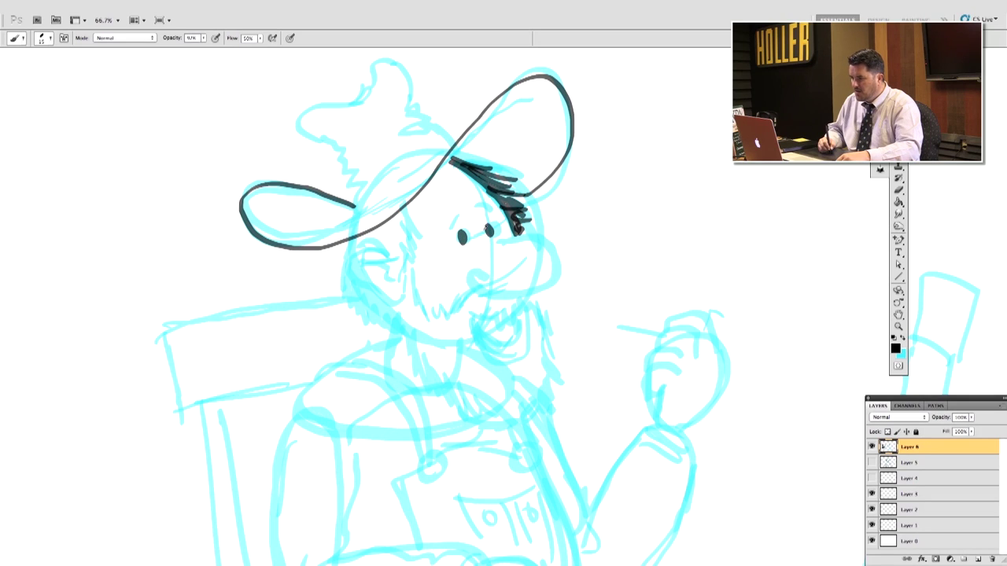
{"action": "left_click_drag", "start_coordinate": [473, 206], "coordinate": [489, 213]}
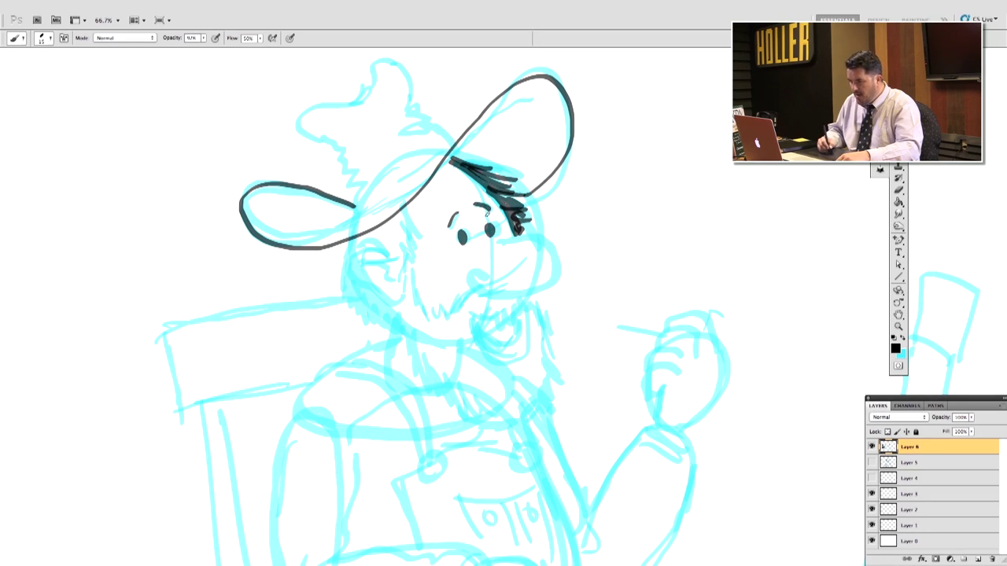
{"action": "left_click_drag", "start_coordinate": [481, 270], "coordinate": [480, 293]}
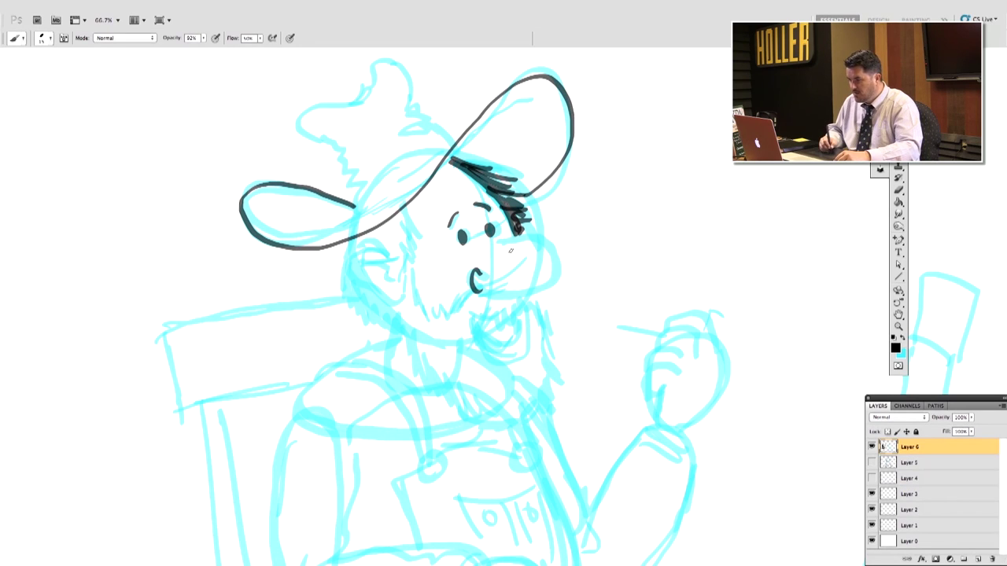
{"action": "mouse_move", "coordinate": [511, 242]}
{"action": "left_mouse_down"}
{"action": "mouse_move", "coordinate": [544, 246]}
{"action": "mouse_move", "coordinate": [548, 282]}
{"action": "mouse_move", "coordinate": [504, 297]}
{"action": "mouse_move", "coordinate": [481, 289]}
{"action": "left_mouse_up"}
Ink the sideburn, moustache, open mouth and ear, and outline the jagged beard.
{"action": "mouse_move", "coordinate": [407, 225]}
{"action": "left_mouse_down"}
{"action": "mouse_move", "coordinate": [425, 314]}
{"action": "mouse_move", "coordinate": [450, 303]}
{"action": "mouse_move", "coordinate": [493, 325]}
{"action": "mouse_move", "coordinate": [535, 305]}
{"action": "mouse_move", "coordinate": [513, 345]}
{"action": "mouse_move", "coordinate": [474, 332]}
{"action": "mouse_move", "coordinate": [504, 360]}
{"action": "mouse_move", "coordinate": [519, 355]}
{"action": "mouse_move", "coordinate": [525, 332]}
{"action": "mouse_move", "coordinate": [509, 366]}
{"action": "mouse_move", "coordinate": [478, 301]}
{"action": "mouse_move", "coordinate": [500, 291]}
{"action": "left_mouse_up"}
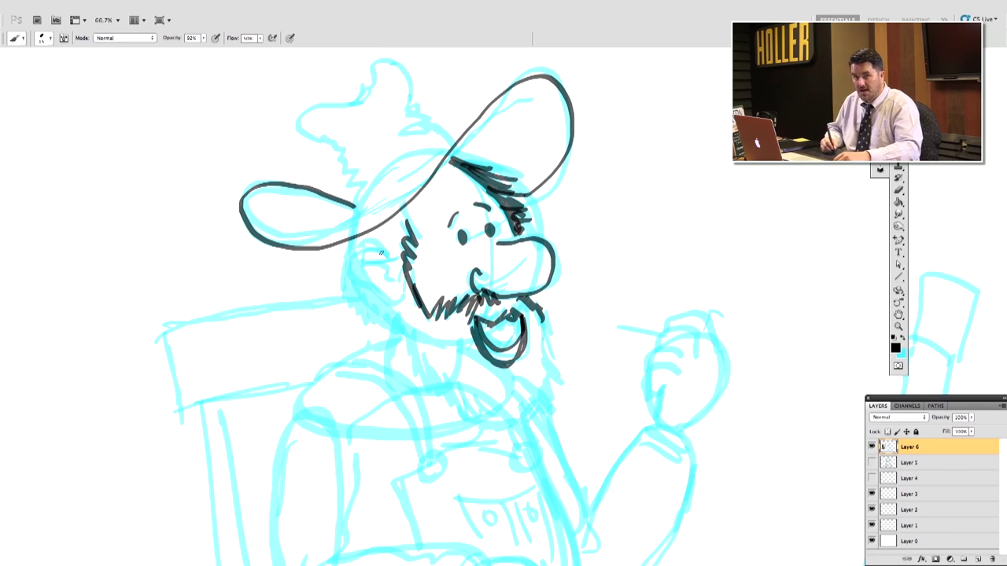
{"action": "mouse_move", "coordinate": [381, 250]}
{"action": "left_mouse_down"}
{"action": "mouse_move", "coordinate": [355, 250]}
{"action": "mouse_move", "coordinate": [378, 292]}
{"action": "mouse_move", "coordinate": [409, 302]}
{"action": "mouse_move", "coordinate": [368, 265]}
{"action": "mouse_move", "coordinate": [391, 284]}
{"action": "left_mouse_up"}
{"action": "mouse_move", "coordinate": [352, 241]}
{"action": "left_mouse_down"}
{"action": "mouse_move", "coordinate": [348, 266]}
{"action": "mouse_move", "coordinate": [369, 315]}
{"action": "mouse_move", "coordinate": [410, 348]}
{"action": "mouse_move", "coordinate": [453, 420]}
{"action": "mouse_move", "coordinate": [502, 445]}
{"action": "left_mouse_up"}
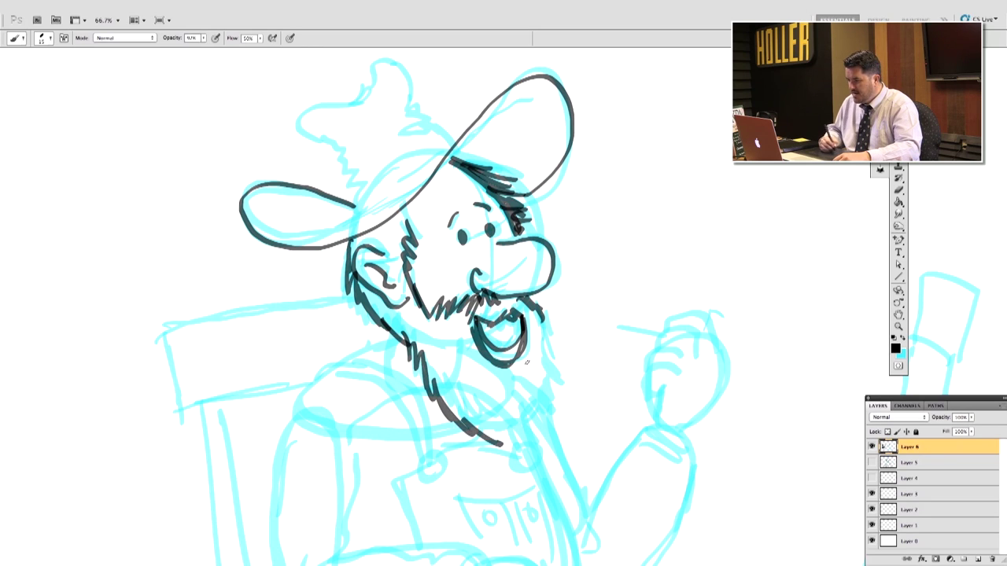
{"action": "mouse_move", "coordinate": [540, 323]}
{"action": "left_mouse_down"}
{"action": "mouse_move", "coordinate": [556, 397]}
{"action": "mouse_move", "coordinate": [545, 429]}
{"action": "mouse_move", "coordinate": [495, 445]}
{"action": "left_mouse_up"}
Ink the hat's crown and shade it and the undersides of the brim with hatching and cross-hatching.
{"action": "mouse_move", "coordinate": [358, 207]}
{"action": "left_mouse_down"}
{"action": "mouse_move", "coordinate": [331, 147]}
{"action": "mouse_move", "coordinate": [295, 119]}
{"action": "mouse_move", "coordinate": [314, 104]}
{"action": "mouse_move", "coordinate": [344, 103]}
{"action": "mouse_move", "coordinate": [398, 58]}
{"action": "mouse_move", "coordinate": [409, 101]}
{"action": "mouse_move", "coordinate": [426, 112]}
{"action": "mouse_move", "coordinate": [410, 114]}
{"action": "mouse_move", "coordinate": [434, 128]}
{"action": "mouse_move", "coordinate": [434, 155]}
{"action": "mouse_move", "coordinate": [396, 172]}
{"action": "left_mouse_up"}
{"action": "mouse_move", "coordinate": [457, 164]}
{"action": "left_mouse_down"}
{"action": "mouse_move", "coordinate": [513, 100]}
{"action": "mouse_move", "coordinate": [525, 146]}
{"action": "mouse_move", "coordinate": [501, 161]}
{"action": "mouse_move", "coordinate": [481, 132]}
{"action": "mouse_move", "coordinate": [494, 175]}
{"action": "mouse_move", "coordinate": [510, 118]}
{"action": "mouse_move", "coordinate": [529, 161]}
{"action": "left_mouse_up"}
{"action": "mouse_move", "coordinate": [367, 211]}
{"action": "left_mouse_down"}
{"action": "mouse_move", "coordinate": [310, 224]}
{"action": "mouse_move", "coordinate": [308, 212]}
{"action": "mouse_move", "coordinate": [276, 192]}
{"action": "left_mouse_up"}
{"action": "mouse_move", "coordinate": [358, 196]}
{"action": "left_mouse_down"}
{"action": "mouse_move", "coordinate": [374, 161]}
{"action": "mouse_move", "coordinate": [389, 161]}
{"action": "mouse_move", "coordinate": [350, 150]}
{"action": "mouse_move", "coordinate": [351, 134]}
{"action": "mouse_move", "coordinate": [310, 125]}
{"action": "left_mouse_up"}
Ink the overalls' straps, buttons and bib edges, and the raised forearm with its hand holding the pipe.
{"action": "key", "text": "space"}
{"action": "mouse_move", "coordinate": [685, 326]}
{"action": "left_mouse_down"}
{"action": "mouse_move", "coordinate": [674, 278]}
{"action": "mouse_move", "coordinate": [830, 195]}
{"action": "left_mouse_up"}
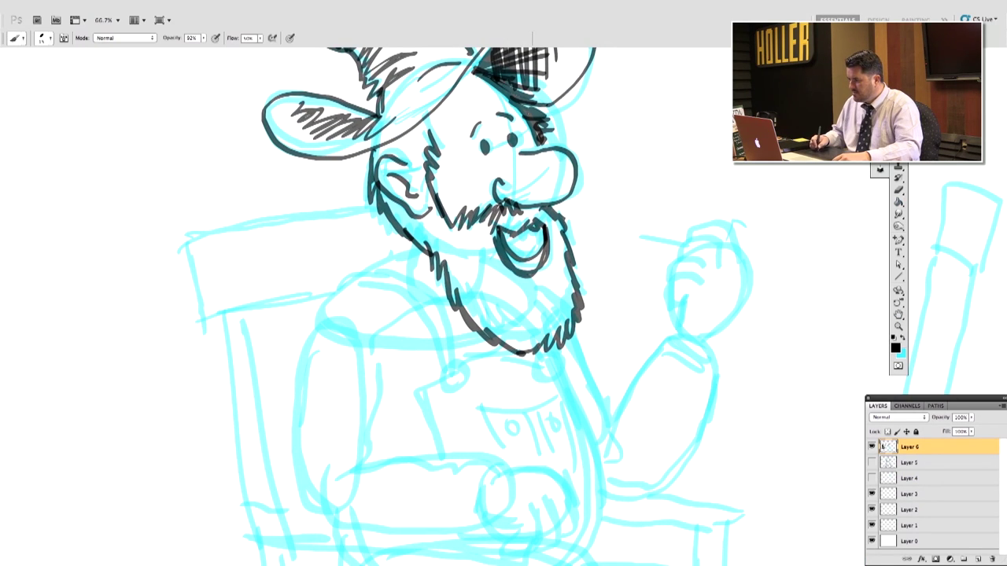
{"action": "mouse_move", "coordinate": [356, 280]}
{"action": "left_mouse_down"}
{"action": "mouse_move", "coordinate": [395, 289]}
{"action": "mouse_move", "coordinate": [426, 374]}
{"action": "left_mouse_up"}
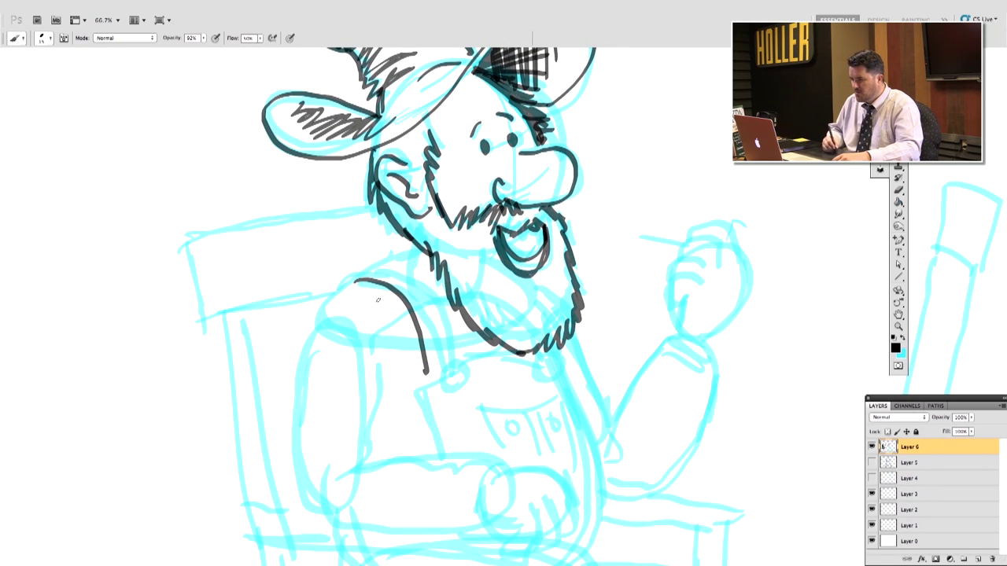
{"action": "mouse_move", "coordinate": [351, 270]}
{"action": "left_mouse_down"}
{"action": "mouse_move", "coordinate": [402, 276]}
{"action": "mouse_move", "coordinate": [438, 327]}
{"action": "mouse_move", "coordinate": [439, 387]}
{"action": "mouse_move", "coordinate": [447, 381]}
{"action": "left_mouse_up"}
{"action": "mouse_move", "coordinate": [429, 373]}
{"action": "left_mouse_down"}
{"action": "mouse_move", "coordinate": [446, 384]}
{"action": "mouse_move", "coordinate": [437, 452]}
{"action": "left_mouse_up"}
{"action": "mouse_move", "coordinate": [455, 379]}
{"action": "left_mouse_down"}
{"action": "mouse_move", "coordinate": [544, 363]}
{"action": "mouse_move", "coordinate": [535, 380]}
{"action": "mouse_move", "coordinate": [562, 367]}
{"action": "mouse_move", "coordinate": [535, 357]}
{"action": "mouse_move", "coordinate": [587, 384]}
{"action": "mouse_move", "coordinate": [584, 411]}
{"action": "mouse_move", "coordinate": [595, 406]}
{"action": "mouse_move", "coordinate": [603, 440]}
{"action": "mouse_move", "coordinate": [660, 338]}
{"action": "mouse_move", "coordinate": [713, 368]}
{"action": "mouse_move", "coordinate": [713, 352]}
{"action": "mouse_move", "coordinate": [727, 369]}
{"action": "mouse_move", "coordinate": [677, 473]}
{"action": "mouse_move", "coordinate": [660, 490]}
{"action": "mouse_move", "coordinate": [605, 478]}
{"action": "left_mouse_up"}
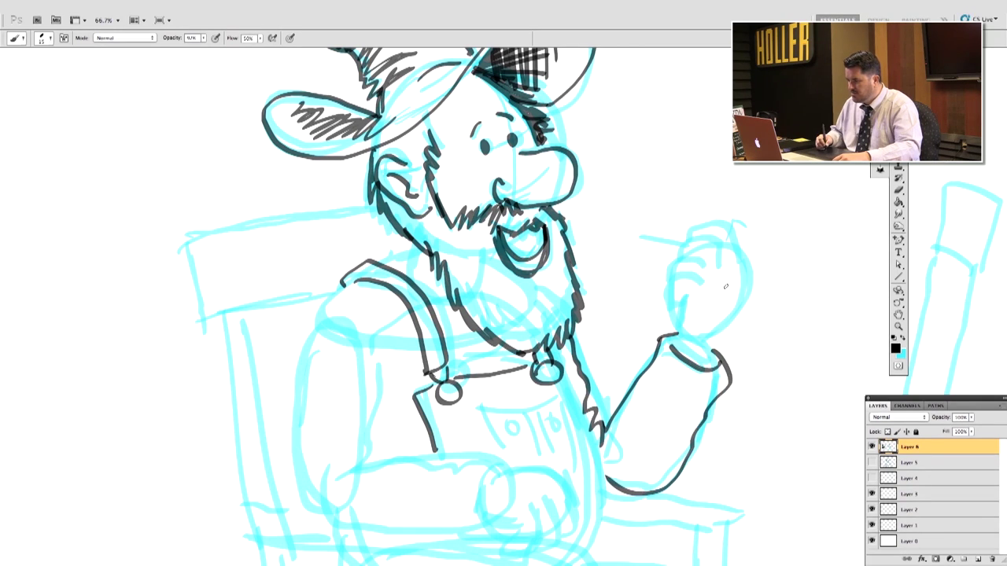
{"action": "mouse_move", "coordinate": [682, 346]}
{"action": "left_mouse_down"}
{"action": "mouse_move", "coordinate": [697, 282]}
{"action": "mouse_move", "coordinate": [682, 256]}
{"action": "mouse_move", "coordinate": [704, 264]}
{"action": "mouse_move", "coordinate": [688, 249]}
{"action": "mouse_move", "coordinate": [717, 248]}
{"action": "mouse_move", "coordinate": [718, 236]}
{"action": "mouse_move", "coordinate": [737, 247]}
{"action": "mouse_move", "coordinate": [730, 223]}
{"action": "mouse_move", "coordinate": [637, 227]}
{"action": "mouse_move", "coordinate": [685, 242]}
{"action": "mouse_move", "coordinate": [740, 237]}
{"action": "mouse_move", "coordinate": [746, 217]}
{"action": "mouse_move", "coordinate": [774, 225]}
{"action": "mouse_move", "coordinate": [766, 258]}
{"action": "mouse_move", "coordinate": [740, 250]}
{"action": "mouse_move", "coordinate": [767, 242]}
{"action": "mouse_move", "coordinate": [744, 227]}
{"action": "mouse_move", "coordinate": [756, 284]}
{"action": "mouse_move", "coordinate": [706, 359]}
{"action": "left_mouse_up"}
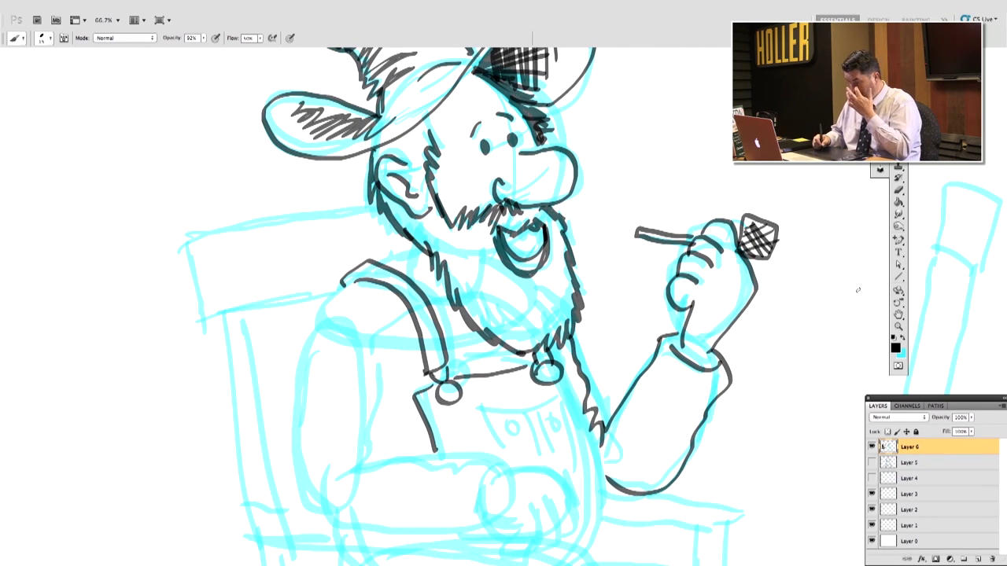
Ink the rocking chair's top back rail and the figure's bent arm with its sleeve folds and cuff.
{"action": "left_click", "coordinate": [899, 315]}
{"action": "mouse_move", "coordinate": [668, 297]}
{"action": "left_mouse_down"}
{"action": "mouse_move", "coordinate": [748, 176]}
{"action": "mouse_move", "coordinate": [753, 185]}
{"action": "left_mouse_up"}
{"action": "key", "text": "b"}
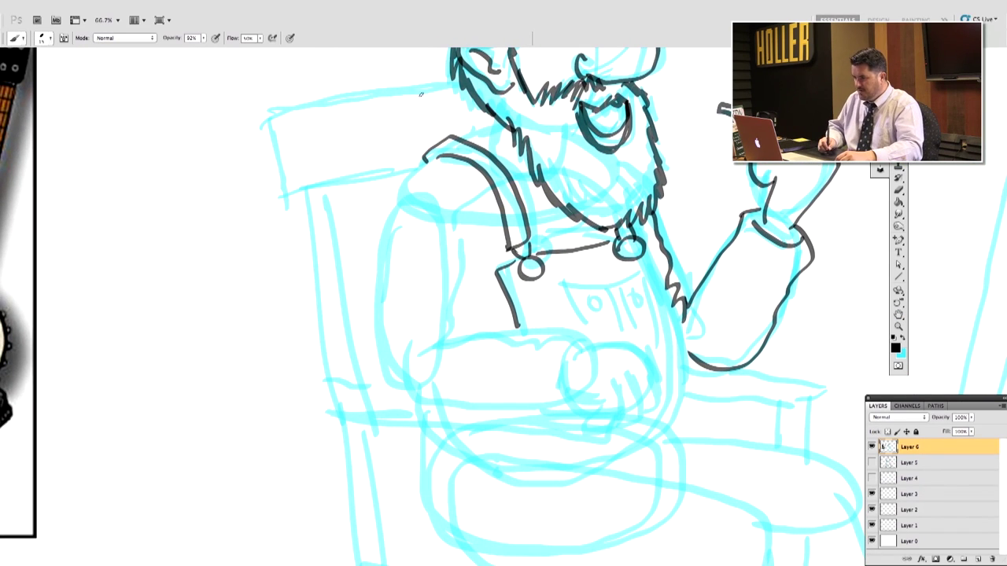
{"action": "mouse_move", "coordinate": [464, 80]}
{"action": "left_mouse_down"}
{"action": "mouse_move", "coordinate": [301, 99]}
{"action": "mouse_move", "coordinate": [287, 155]}
{"action": "mouse_move", "coordinate": [298, 179]}
{"action": "left_mouse_up"}
{"action": "left_click_drag", "start_coordinate": [285, 116], "coordinate": [307, 179]}
{"action": "mouse_move", "coordinate": [299, 186]}
{"action": "left_mouse_down"}
{"action": "mouse_move", "coordinate": [399, 174]}
{"action": "mouse_move", "coordinate": [381, 385]}
{"action": "mouse_move", "coordinate": [553, 407]}
{"action": "mouse_move", "coordinate": [582, 358]}
{"action": "mouse_move", "coordinate": [498, 334]}
{"action": "mouse_move", "coordinate": [419, 360]}
{"action": "mouse_move", "coordinate": [448, 308]}
{"action": "left_mouse_up"}
{"action": "left_click_drag", "start_coordinate": [460, 240], "coordinate": [451, 323]}
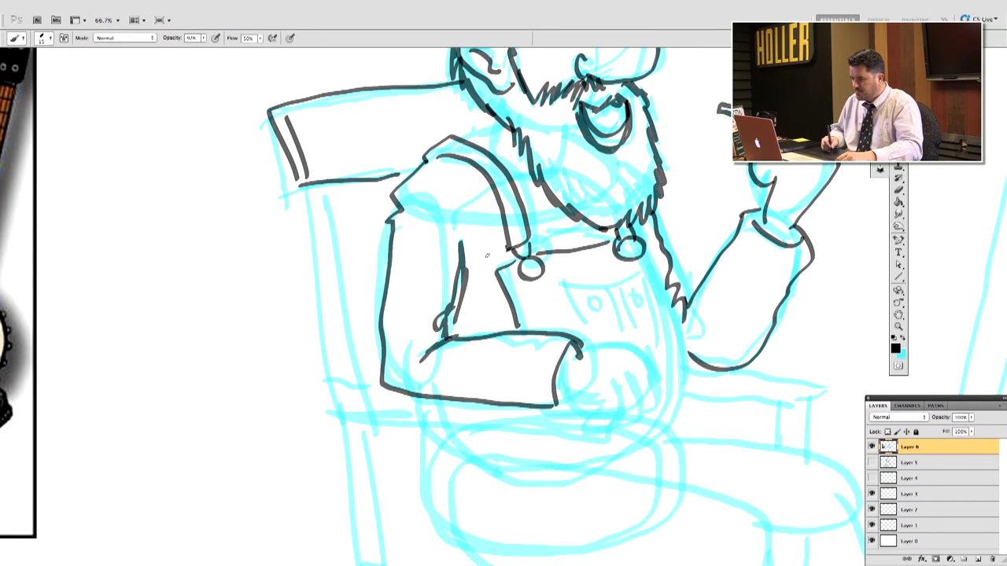
Ink the bib's buttoned pocket and the far side of the torso down to the waist.
{"action": "mouse_move", "coordinate": [572, 293]}
{"action": "left_mouse_down"}
{"action": "mouse_move", "coordinate": [590, 334]}
{"action": "mouse_move", "coordinate": [622, 288]}
{"action": "mouse_move", "coordinate": [647, 276]}
{"action": "mouse_move", "coordinate": [659, 333]}
{"action": "left_mouse_up"}
{"action": "mouse_move", "coordinate": [639, 298]}
{"action": "left_mouse_down"}
{"action": "mouse_move", "coordinate": [599, 307]}
{"action": "mouse_move", "coordinate": [622, 333]}
{"action": "mouse_move", "coordinate": [631, 312]}
{"action": "mouse_move", "coordinate": [687, 419]}
{"action": "mouse_move", "coordinate": [676, 428]}
{"action": "left_mouse_up"}
{"action": "key", "text": "h"}
{"action": "left_click_drag", "start_coordinate": [770, 282], "coordinate": [750, 189]}
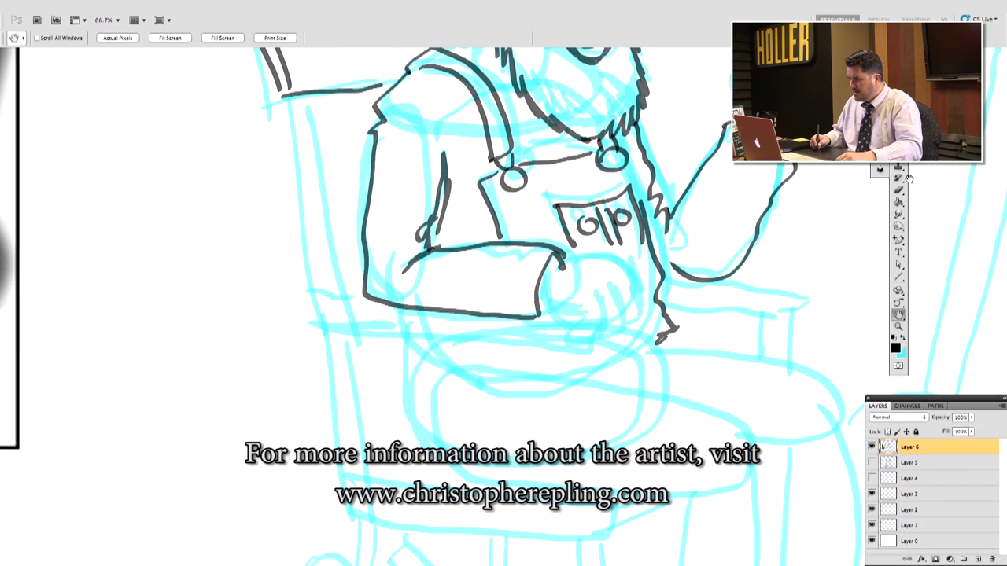
{"action": "key", "text": "b"}
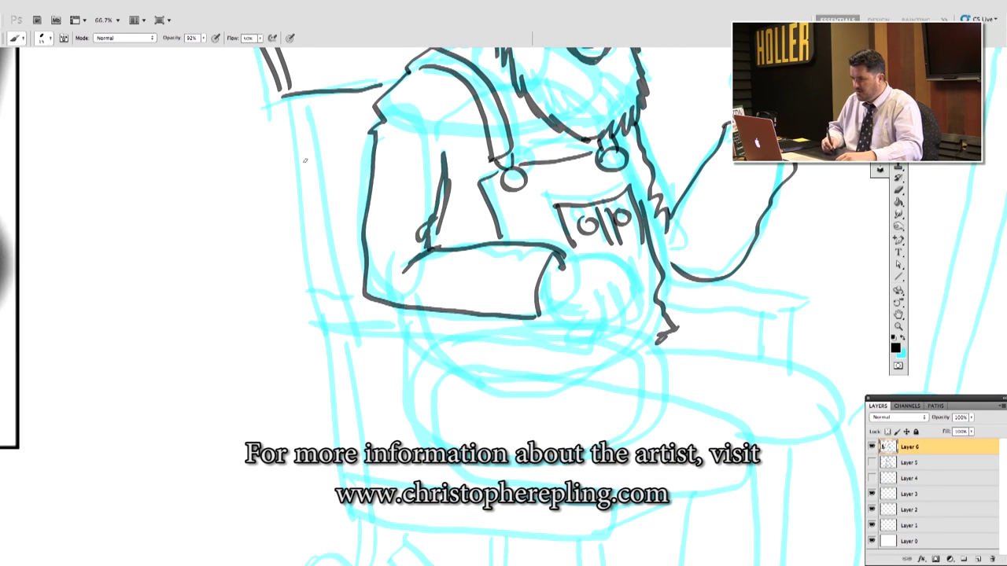
Ink the rocking chair's near back post, the near armrest's top edge, and the hand gripping its end.
{"action": "left_click_drag", "start_coordinate": [286, 101], "coordinate": [325, 305]}
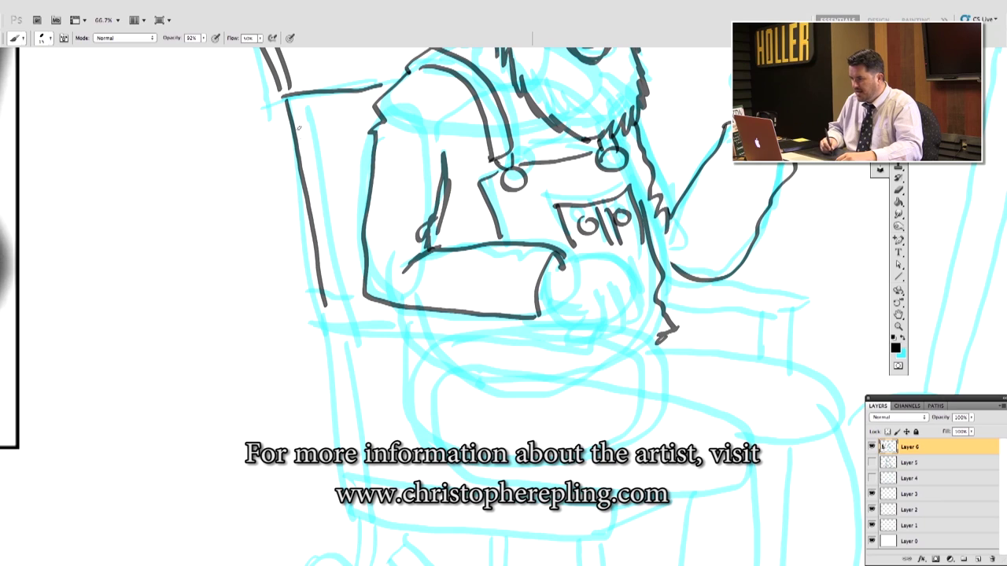
{"action": "mouse_move", "coordinate": [299, 100]}
{"action": "left_mouse_down"}
{"action": "mouse_move", "coordinate": [343, 293]}
{"action": "mouse_move", "coordinate": [370, 299]}
{"action": "mouse_move", "coordinate": [332, 301]}
{"action": "mouse_move", "coordinate": [363, 299]}
{"action": "mouse_move", "coordinate": [313, 320]}
{"action": "mouse_move", "coordinate": [567, 337]}
{"action": "left_mouse_up"}
{"action": "mouse_move", "coordinate": [547, 295]}
{"action": "left_mouse_down"}
{"action": "mouse_move", "coordinate": [565, 326]}
{"action": "mouse_move", "coordinate": [590, 343]}
{"action": "left_mouse_up"}
{"action": "mouse_move", "coordinate": [600, 293]}
{"action": "left_mouse_down"}
{"action": "mouse_move", "coordinate": [592, 338]}
{"action": "mouse_move", "coordinate": [613, 331]}
{"action": "left_mouse_up"}
{"action": "mouse_move", "coordinate": [634, 285]}
{"action": "left_mouse_down"}
{"action": "mouse_move", "coordinate": [629, 313]}
{"action": "mouse_move", "coordinate": [612, 254]}
{"action": "mouse_move", "coordinate": [558, 268]}
{"action": "left_mouse_up"}
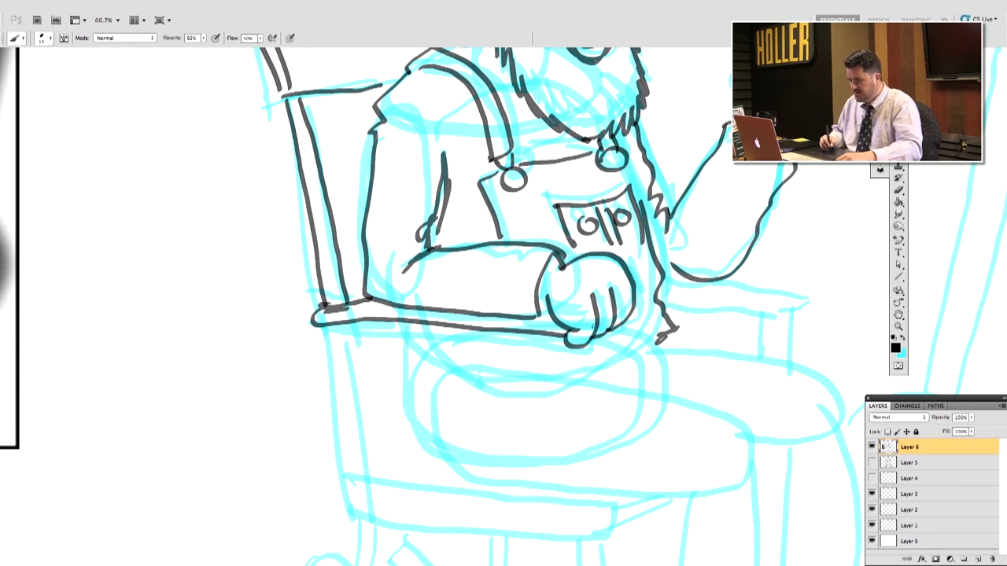
Ink the underside and thickness of the near armrest, and the whole far armrest beyond the torso.
{"action": "mouse_move", "coordinate": [315, 321]}
{"action": "left_mouse_down"}
{"action": "mouse_move", "coordinate": [313, 331]}
{"action": "mouse_move", "coordinate": [345, 341]}
{"action": "mouse_move", "coordinate": [572, 354]}
{"action": "mouse_move", "coordinate": [623, 340]}
{"action": "left_mouse_up"}
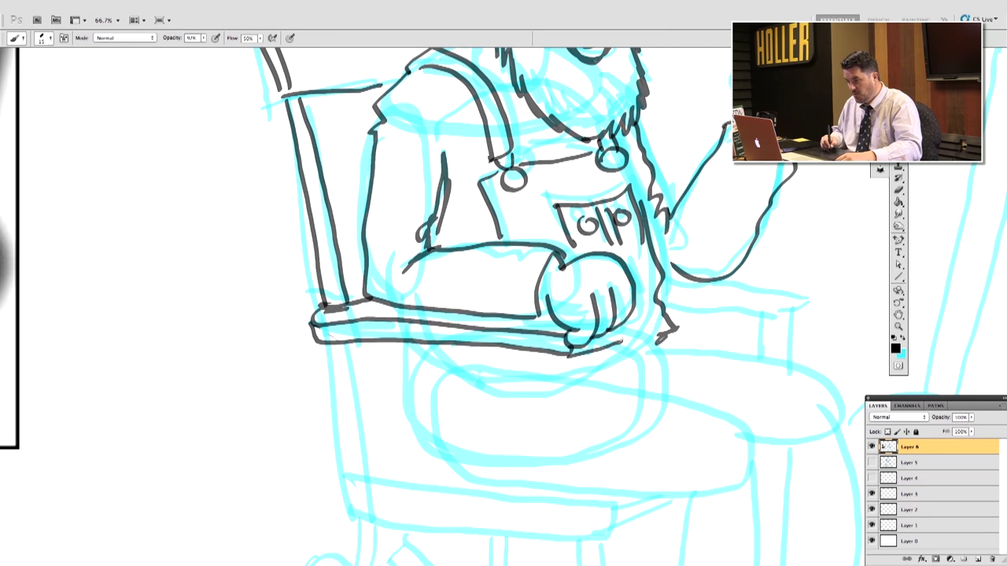
{"action": "left_click_drag", "start_coordinate": [659, 304], "coordinate": [757, 310]}
{"action": "mouse_move", "coordinate": [673, 289]}
{"action": "left_mouse_down"}
{"action": "mouse_move", "coordinate": [750, 293]}
{"action": "mouse_move", "coordinate": [754, 307]}
{"action": "mouse_move", "coordinate": [780, 291]}
{"action": "mouse_move", "coordinate": [754, 312]}
{"action": "mouse_move", "coordinate": [784, 298]}
{"action": "mouse_move", "coordinate": [772, 287]}
{"action": "mouse_move", "coordinate": [786, 298]}
{"action": "mouse_move", "coordinate": [654, 279]}
{"action": "left_mouse_up"}
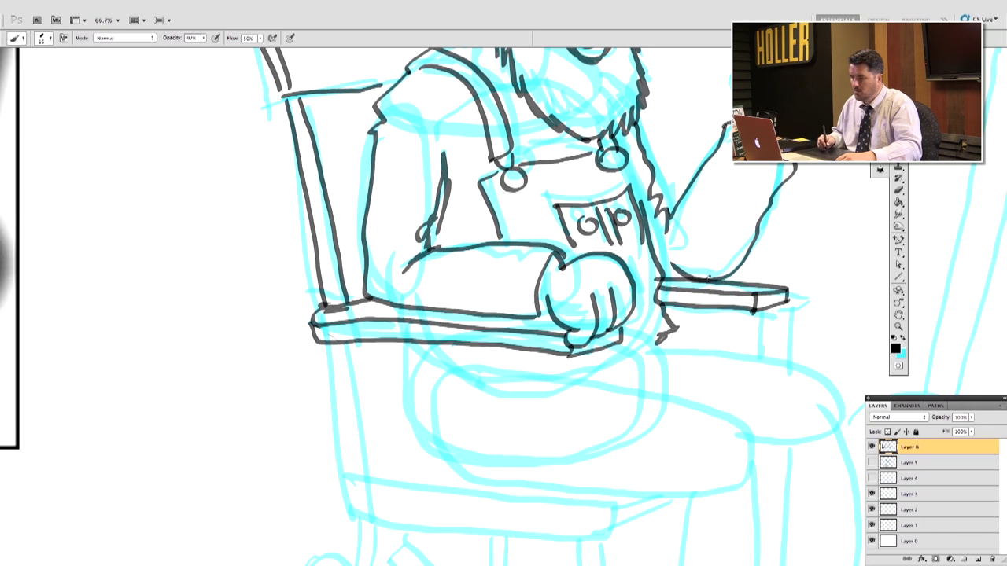
Ink both trouser legs from the seat and waist over the knees to the hems, including the jagged fabric folds.
{"action": "key", "text": "h"}
{"action": "left_click_drag", "start_coordinate": [782, 333], "coordinate": [621, 221]}
{"action": "key", "text": "b"}
{"action": "mouse_move", "coordinate": [369, 227]}
{"action": "left_mouse_down"}
{"action": "mouse_move", "coordinate": [378, 330]}
{"action": "mouse_move", "coordinate": [465, 356]}
{"action": "mouse_move", "coordinate": [645, 371]}
{"action": "mouse_move", "coordinate": [631, 369]}
{"action": "mouse_move", "coordinate": [662, 352]}
{"action": "mouse_move", "coordinate": [667, 376]}
{"action": "left_mouse_up"}
{"action": "mouse_move", "coordinate": [633, 370]}
{"action": "left_mouse_down"}
{"action": "mouse_move", "coordinate": [619, 565]}
{"action": "mouse_move", "coordinate": [728, 488]}
{"action": "mouse_move", "coordinate": [702, 287]}
{"action": "mouse_move", "coordinate": [547, 264]}
{"action": "mouse_move", "coordinate": [577, 271]}
{"action": "mouse_move", "coordinate": [590, 253]}
{"action": "mouse_move", "coordinate": [612, 272]}
{"action": "mouse_move", "coordinate": [646, 248]}
{"action": "left_mouse_up"}
{"action": "mouse_move", "coordinate": [621, 228]}
{"action": "left_mouse_down"}
{"action": "mouse_move", "coordinate": [694, 238]}
{"action": "mouse_move", "coordinate": [788, 269]}
{"action": "mouse_move", "coordinate": [799, 369]}
{"action": "mouse_move", "coordinate": [828, 461]}
{"action": "left_mouse_up"}
Ink both shoes below the trouser hems, including their ankle openings, rounded toes and the near heel.
{"action": "left_click", "coordinate": [898, 315]}
{"action": "left_click_drag", "start_coordinate": [714, 344], "coordinate": [660, 202]}
{"action": "key", "text": "b"}
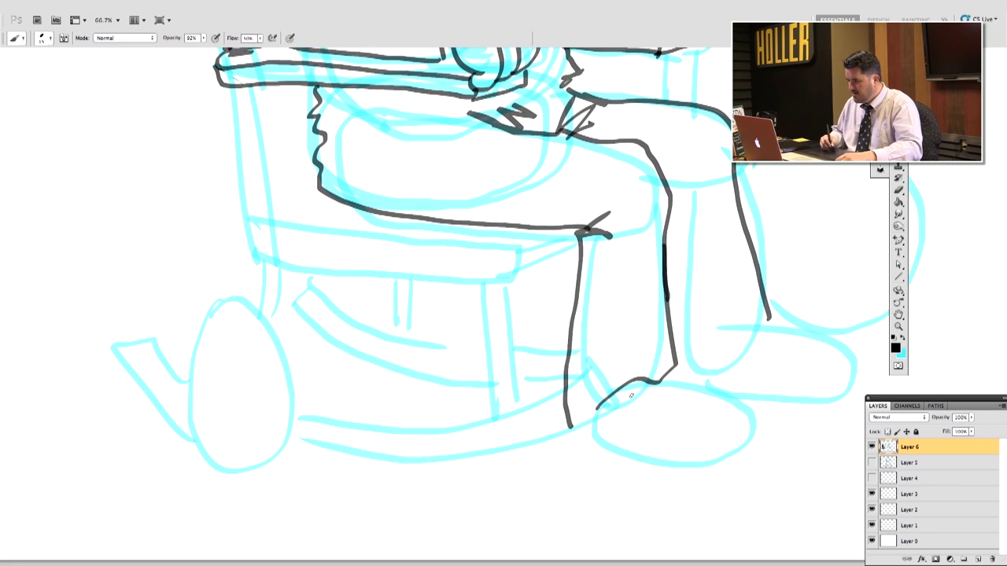
{"action": "mouse_move", "coordinate": [576, 432]}
{"action": "left_mouse_down"}
{"action": "mouse_move", "coordinate": [593, 457]}
{"action": "mouse_move", "coordinate": [616, 459]}
{"action": "mouse_move", "coordinate": [622, 446]}
{"action": "mouse_move", "coordinate": [612, 455]}
{"action": "mouse_move", "coordinate": [643, 466]}
{"action": "mouse_move", "coordinate": [750, 465]}
{"action": "mouse_move", "coordinate": [757, 449]}
{"action": "mouse_move", "coordinate": [743, 401]}
{"action": "mouse_move", "coordinate": [695, 386]}
{"action": "mouse_move", "coordinate": [646, 410]}
{"action": "left_mouse_up"}
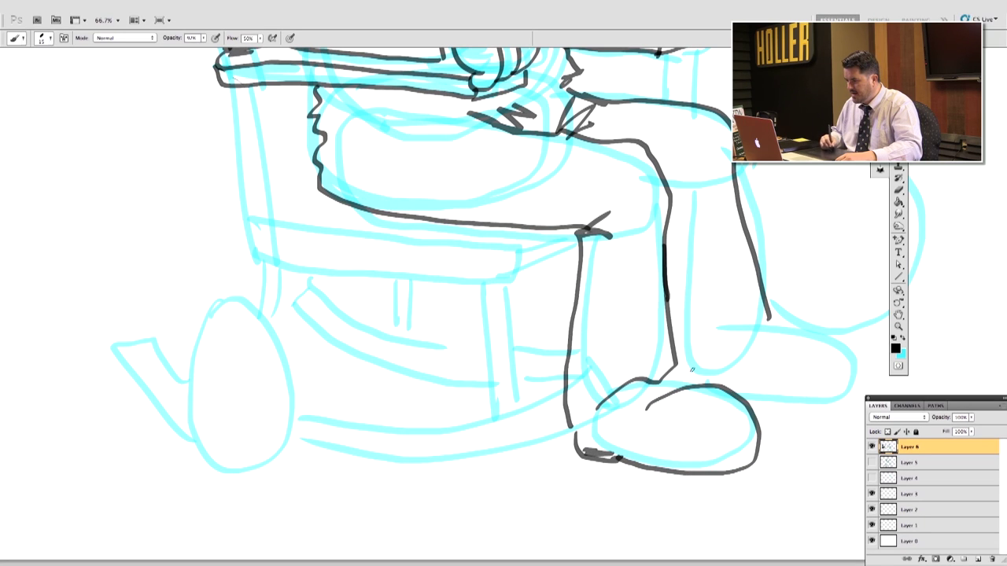
{"action": "mouse_move", "coordinate": [722, 330]}
{"action": "left_mouse_down"}
{"action": "mouse_move", "coordinate": [686, 376]}
{"action": "mouse_move", "coordinate": [736, 328]}
{"action": "left_mouse_up"}
{"action": "mouse_move", "coordinate": [744, 397]}
{"action": "left_mouse_down"}
{"action": "mouse_move", "coordinate": [836, 398]}
{"action": "mouse_move", "coordinate": [844, 378]}
{"action": "mouse_move", "coordinate": [834, 340]}
{"action": "mouse_move", "coordinate": [795, 323]}
{"action": "mouse_move", "coordinate": [756, 332]}
{"action": "mouse_move", "coordinate": [730, 358]}
{"action": "left_mouse_up"}
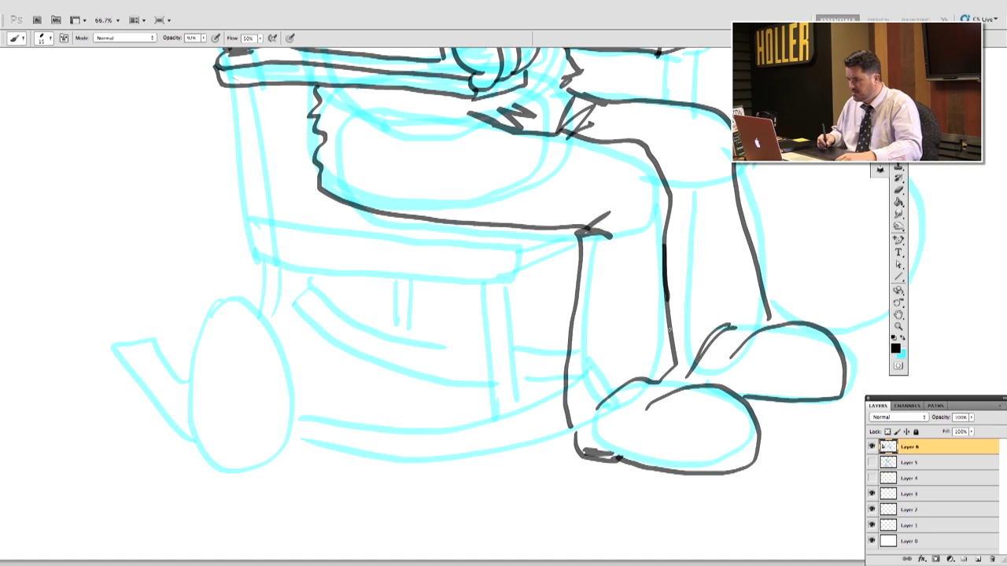
Ink the back post below the near armrest, the chair's boxed seat, and its near front leg.
{"action": "mouse_move", "coordinate": [233, 88]}
{"action": "left_mouse_down"}
{"action": "mouse_move", "coordinate": [250, 195]}
{"action": "mouse_move", "coordinate": [256, 140]}
{"action": "mouse_move", "coordinate": [266, 196]}
{"action": "mouse_move", "coordinate": [318, 184]}
{"action": "left_mouse_up"}
{"action": "mouse_move", "coordinate": [249, 221]}
{"action": "left_mouse_down"}
{"action": "mouse_move", "coordinate": [510, 255]}
{"action": "mouse_move", "coordinate": [560, 231]}
{"action": "left_mouse_up"}
{"action": "mouse_move", "coordinate": [250, 220]}
{"action": "left_mouse_down"}
{"action": "mouse_move", "coordinate": [259, 258]}
{"action": "mouse_move", "coordinate": [505, 294]}
{"action": "left_mouse_up"}
{"action": "mouse_move", "coordinate": [504, 259]}
{"action": "left_mouse_down"}
{"action": "mouse_move", "coordinate": [507, 292]}
{"action": "mouse_move", "coordinate": [577, 259]}
{"action": "left_mouse_up"}
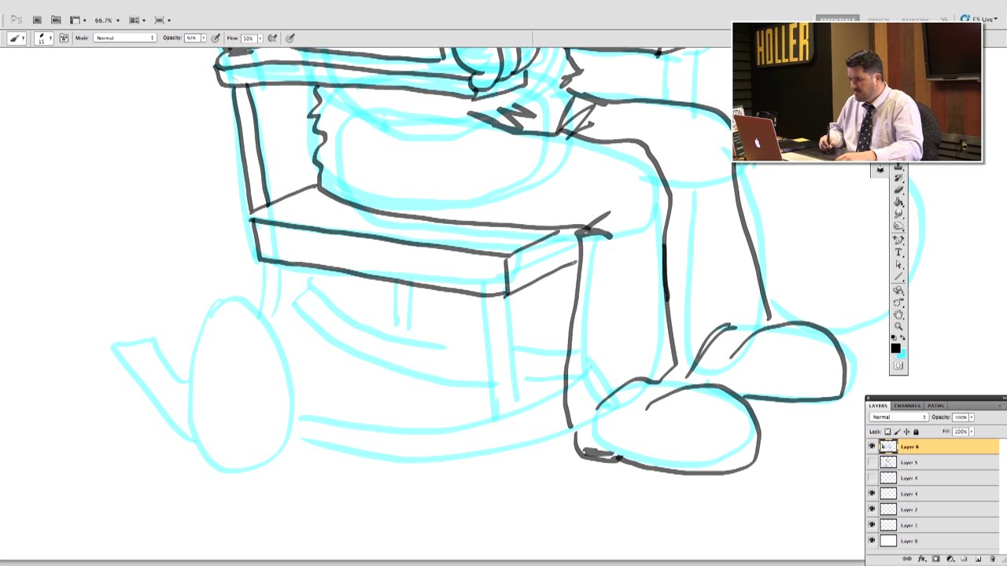
{"action": "mouse_move", "coordinate": [483, 297]}
{"action": "left_mouse_down"}
{"action": "mouse_move", "coordinate": [492, 409]}
{"action": "mouse_move", "coordinate": [511, 358]}
{"action": "mouse_move", "coordinate": [515, 396]}
{"action": "left_mouse_up"}
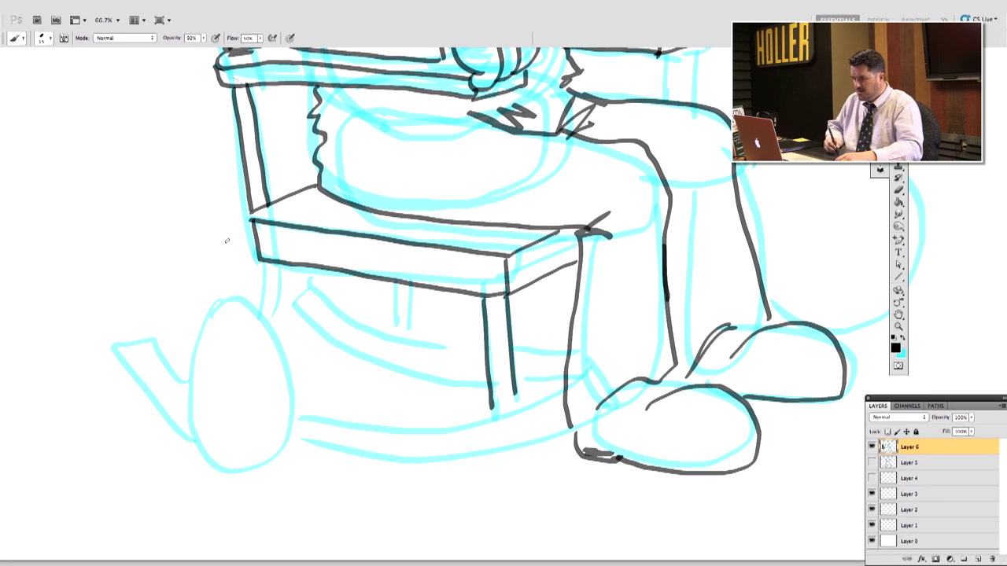
Ink the jug beside the chair with its neck and curved handle, plus the chair's rear leg behind it.
{"action": "mouse_move", "coordinate": [218, 294]}
{"action": "left_mouse_down"}
{"action": "mouse_move", "coordinate": [208, 270]}
{"action": "mouse_move", "coordinate": [255, 267]}
{"action": "mouse_move", "coordinate": [252, 292]}
{"action": "mouse_move", "coordinate": [212, 305]}
{"action": "mouse_move", "coordinate": [186, 352]}
{"action": "mouse_move", "coordinate": [184, 418]}
{"action": "mouse_move", "coordinate": [196, 461]}
{"action": "mouse_move", "coordinate": [258, 474]}
{"action": "mouse_move", "coordinate": [301, 454]}
{"action": "mouse_move", "coordinate": [303, 406]}
{"action": "mouse_move", "coordinate": [296, 366]}
{"action": "mouse_move", "coordinate": [250, 301]}
{"action": "left_mouse_up"}
{"action": "mouse_move", "coordinate": [266, 309]}
{"action": "left_mouse_down"}
{"action": "mouse_move", "coordinate": [282, 296]}
{"action": "mouse_move", "coordinate": [299, 330]}
{"action": "mouse_move", "coordinate": [294, 318]}
{"action": "left_mouse_up"}
{"action": "left_click_drag", "start_coordinate": [265, 264], "coordinate": [266, 302]}
{"action": "left_click_drag", "start_coordinate": [275, 265], "coordinate": [277, 306]}
Ink the near rocker with its tail behind the jug, and the far rocker with its leg under the seat.
{"action": "mouse_move", "coordinate": [184, 376]}
{"action": "left_mouse_down"}
{"action": "mouse_move", "coordinate": [155, 331]}
{"action": "mouse_move", "coordinate": [123, 338]}
{"action": "mouse_move", "coordinate": [190, 414]}
{"action": "left_mouse_up"}
{"action": "mouse_move", "coordinate": [297, 405]}
{"action": "left_mouse_down"}
{"action": "mouse_move", "coordinate": [351, 432]}
{"action": "mouse_move", "coordinate": [482, 418]}
{"action": "mouse_move", "coordinate": [549, 393]}
{"action": "left_mouse_up"}
{"action": "left_click_drag", "start_coordinate": [307, 446], "coordinate": [440, 458]}
{"action": "right_click", "coordinate": [495, 423]}
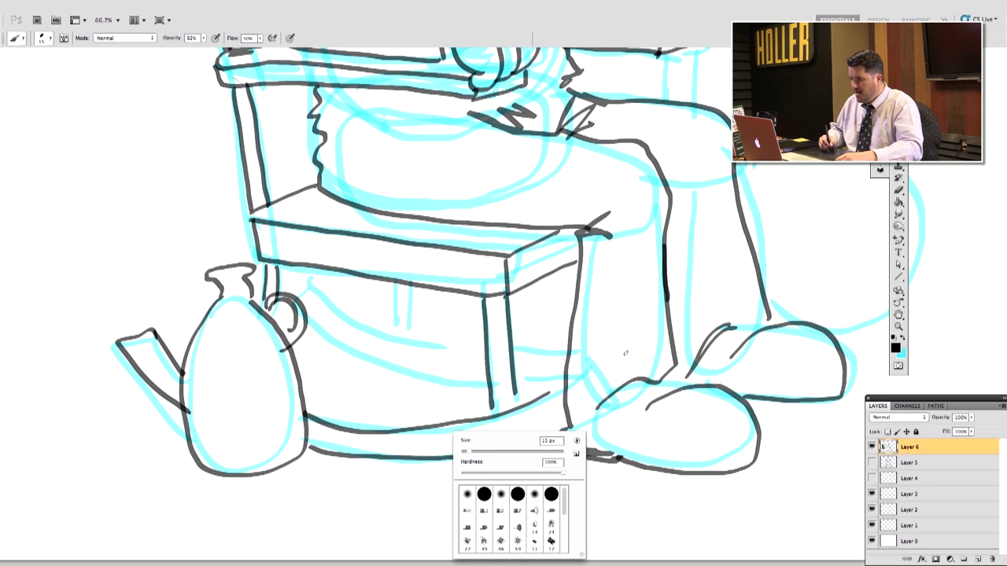
{"action": "key", "text": "Return"}
{"action": "mouse_move", "coordinate": [397, 281]}
{"action": "left_mouse_down"}
{"action": "mouse_move", "coordinate": [396, 340]}
{"action": "mouse_move", "coordinate": [414, 297]}
{"action": "mouse_move", "coordinate": [421, 340]}
{"action": "left_mouse_up"}
{"action": "mouse_move", "coordinate": [311, 280]}
{"action": "left_mouse_down"}
{"action": "mouse_move", "coordinate": [397, 342]}
{"action": "mouse_move", "coordinate": [302, 303]}
{"action": "mouse_move", "coordinate": [347, 339]}
{"action": "mouse_move", "coordinate": [409, 368]}
{"action": "mouse_move", "coordinate": [483, 381]}
{"action": "left_mouse_up"}
{"action": "mouse_move", "coordinate": [412, 340]}
{"action": "left_mouse_down"}
{"action": "mouse_move", "coordinate": [487, 351]}
{"action": "mouse_move", "coordinate": [570, 340]}
{"action": "left_mouse_up"}
{"action": "left_click_drag", "start_coordinate": [516, 380], "coordinate": [524, 371]}
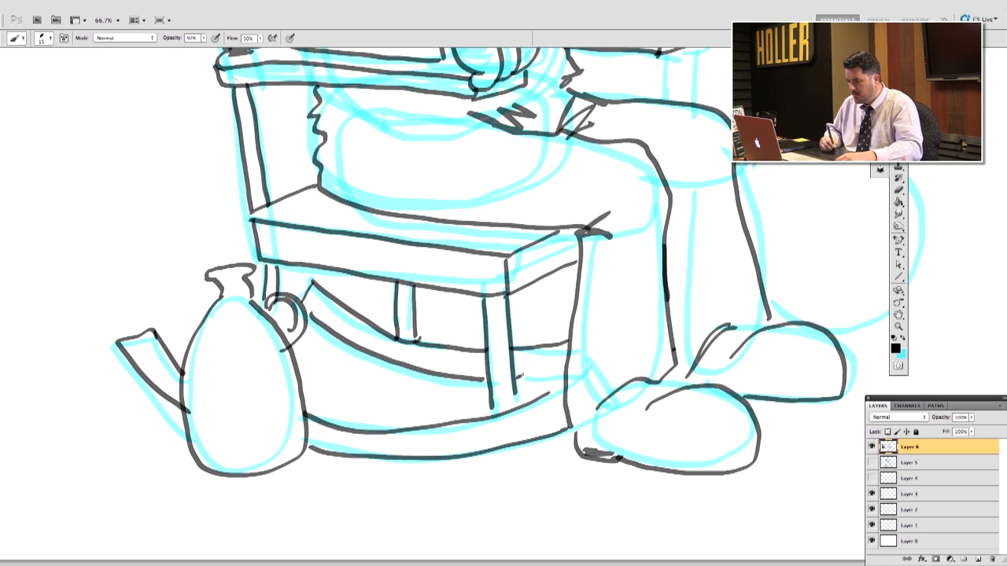
Ink the posts supporting both armrests and erase the leg and fold lines that cross the near post.
{"action": "left_click", "coordinate": [897, 313]}
{"action": "mouse_move", "coordinate": [706, 227]}
{"action": "left_mouse_down"}
{"action": "mouse_move", "coordinate": [478, 301]}
{"action": "mouse_move", "coordinate": [534, 425]}
{"action": "left_mouse_up"}
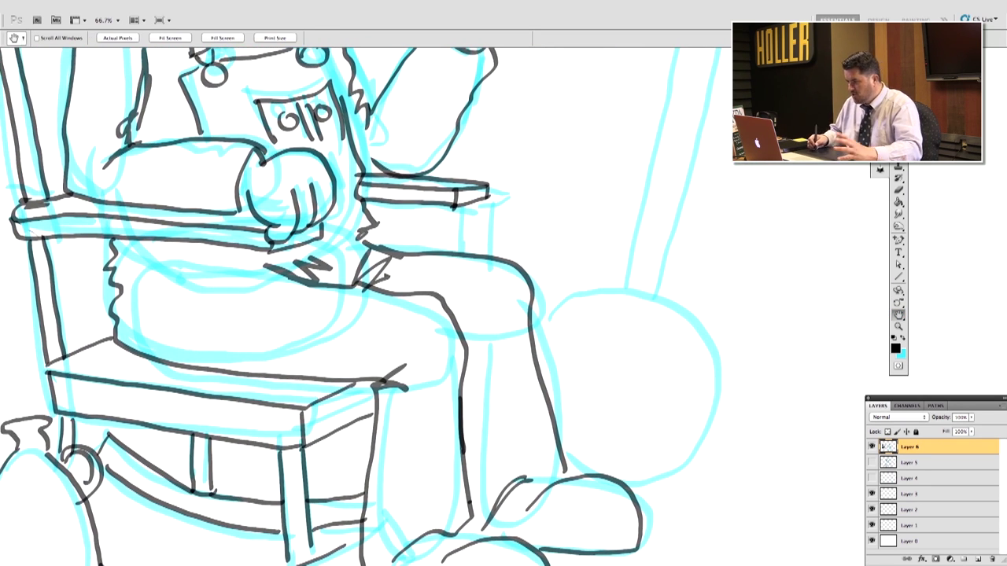
{"action": "key", "text": "b"}
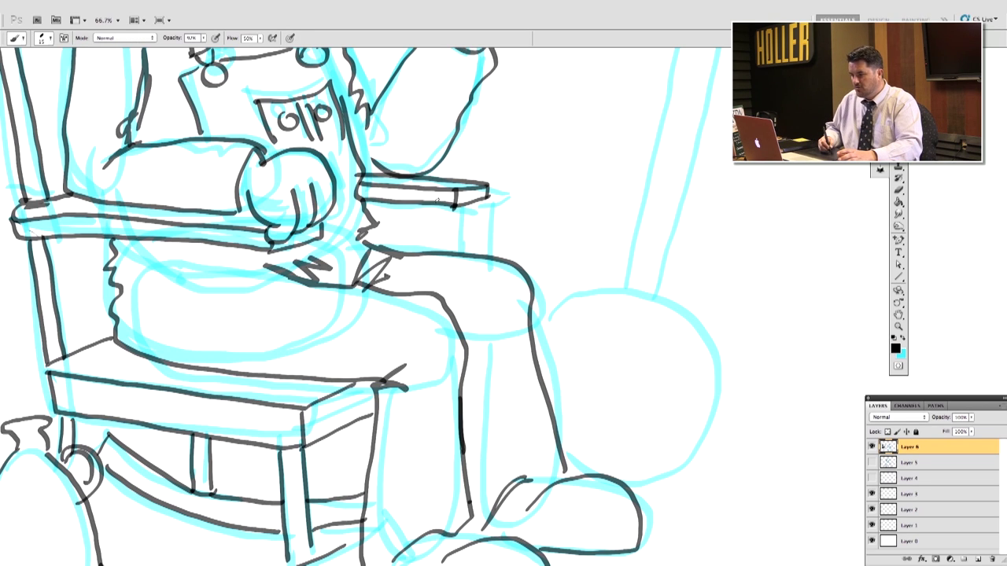
{"action": "mouse_move", "coordinate": [453, 204]}
{"action": "left_mouse_down"}
{"action": "mouse_move", "coordinate": [454, 252]}
{"action": "mouse_move", "coordinate": [475, 228]}
{"action": "mouse_move", "coordinate": [476, 253]}
{"action": "left_mouse_up"}
{"action": "left_click_drag", "start_coordinate": [275, 250], "coordinate": [291, 393]}
{"action": "left_click_drag", "start_coordinate": [302, 245], "coordinate": [315, 388]}
{"action": "left_click_drag", "start_coordinate": [268, 248], "coordinate": [277, 387]}
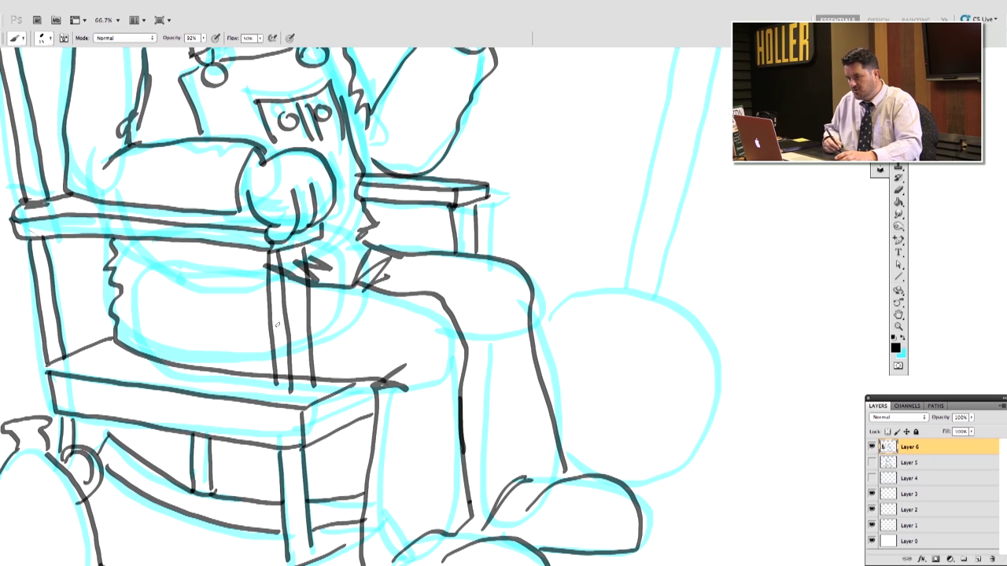
{"action": "left_click", "coordinate": [898, 190]}
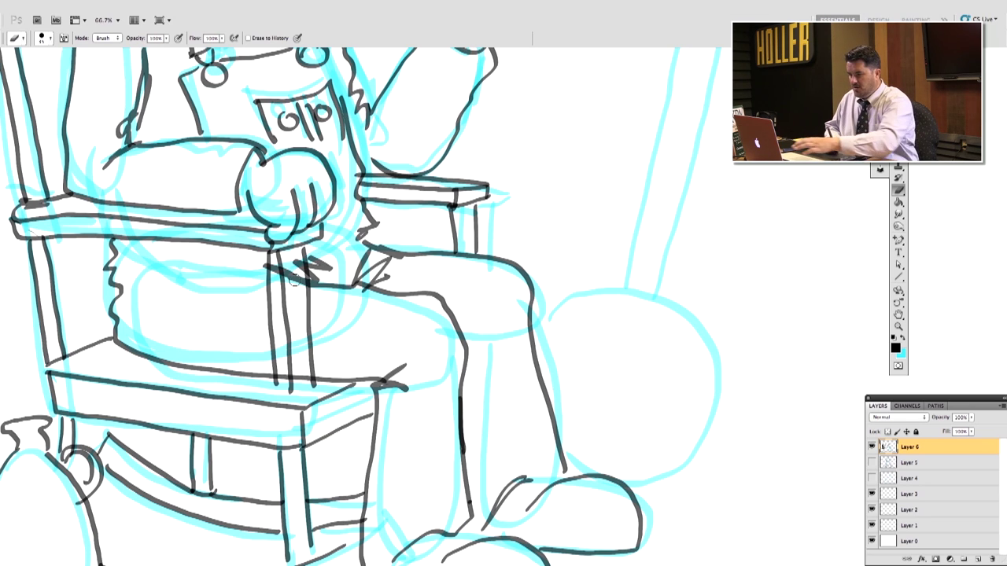
{"action": "mouse_move", "coordinate": [293, 281]}
{"action": "left_mouse_down"}
{"action": "mouse_move", "coordinate": [297, 382]}
{"action": "mouse_move", "coordinate": [286, 379]}
{"action": "mouse_move", "coordinate": [272, 308]}
{"action": "mouse_move", "coordinate": [276, 253]}
{"action": "left_mouse_up"}
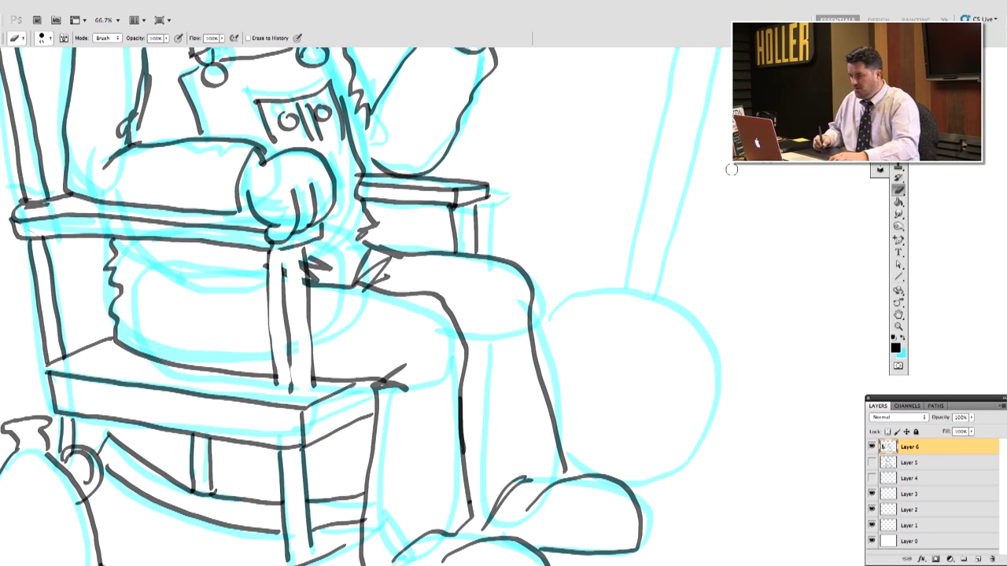
Ink the banjo's round body and add small tension brackets around its rim.
{"action": "left_click", "coordinate": [898, 315]}
{"action": "mouse_move", "coordinate": [708, 265]}
{"action": "left_mouse_down"}
{"action": "mouse_move", "coordinate": [640, 288]}
{"action": "mouse_move", "coordinate": [650, 281]}
{"action": "left_mouse_up"}
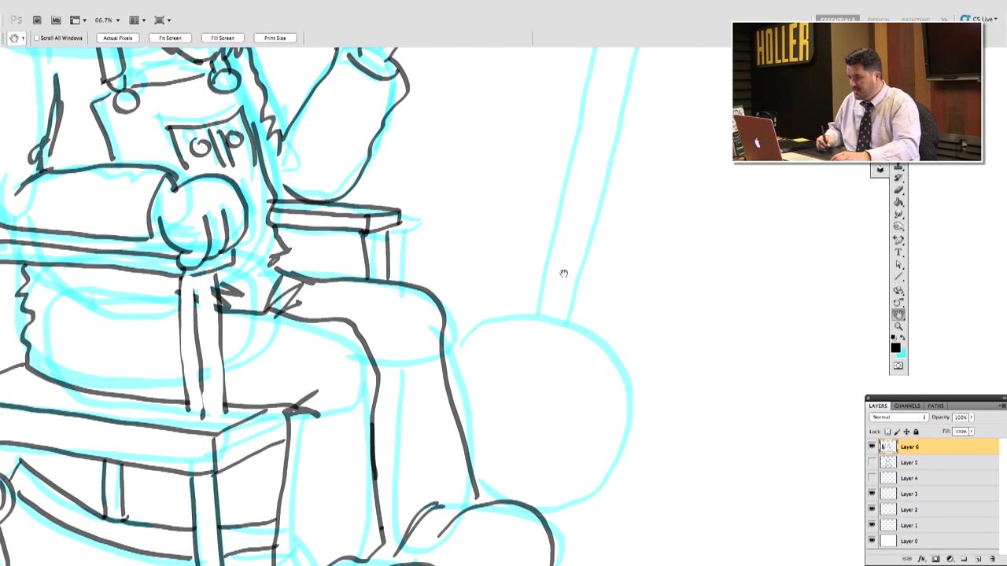
{"action": "key", "text": "b"}
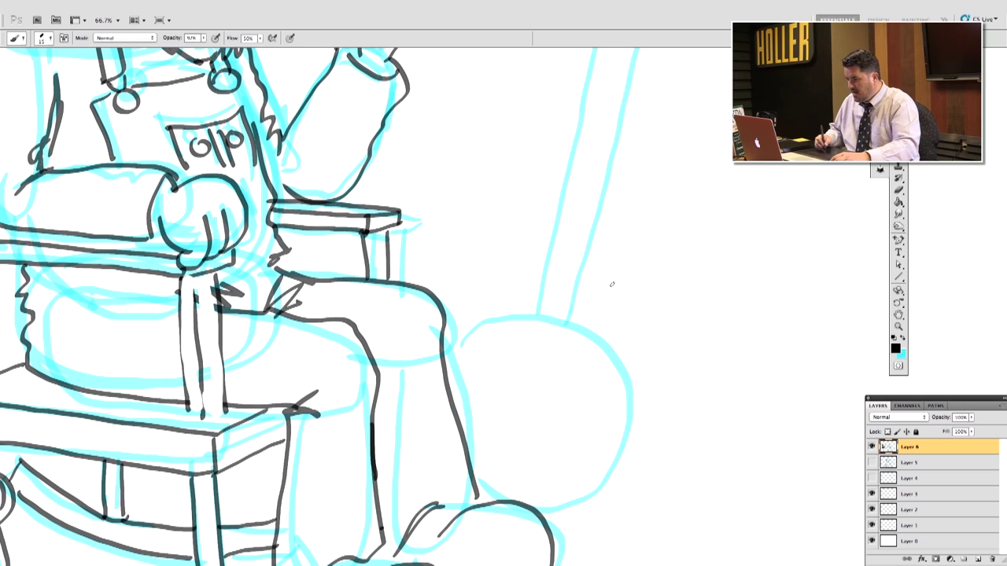
{"action": "mouse_move", "coordinate": [461, 344]}
{"action": "left_mouse_down"}
{"action": "mouse_move", "coordinate": [484, 322]}
{"action": "mouse_move", "coordinate": [535, 318]}
{"action": "mouse_move", "coordinate": [603, 363]}
{"action": "mouse_move", "coordinate": [621, 405]}
{"action": "mouse_move", "coordinate": [612, 451]}
{"action": "mouse_move", "coordinate": [584, 489]}
{"action": "mouse_move", "coordinate": [537, 507]}
{"action": "left_mouse_up"}
{"action": "mouse_move", "coordinate": [461, 335]}
{"action": "left_mouse_down"}
{"action": "mouse_move", "coordinate": [537, 303]}
{"action": "mouse_move", "coordinate": [613, 360]}
{"action": "left_mouse_up"}
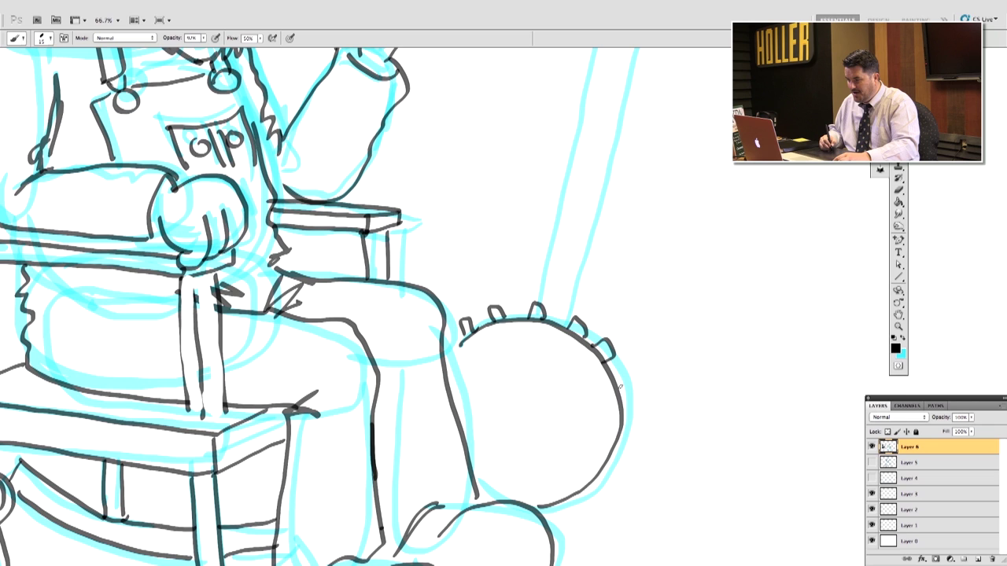
Darken the moustache and the beard around the open mouth with black brushwork.
{"action": "key", "text": "ctrl+minus"}
{"action": "key", "text": "ctrl+minus"}
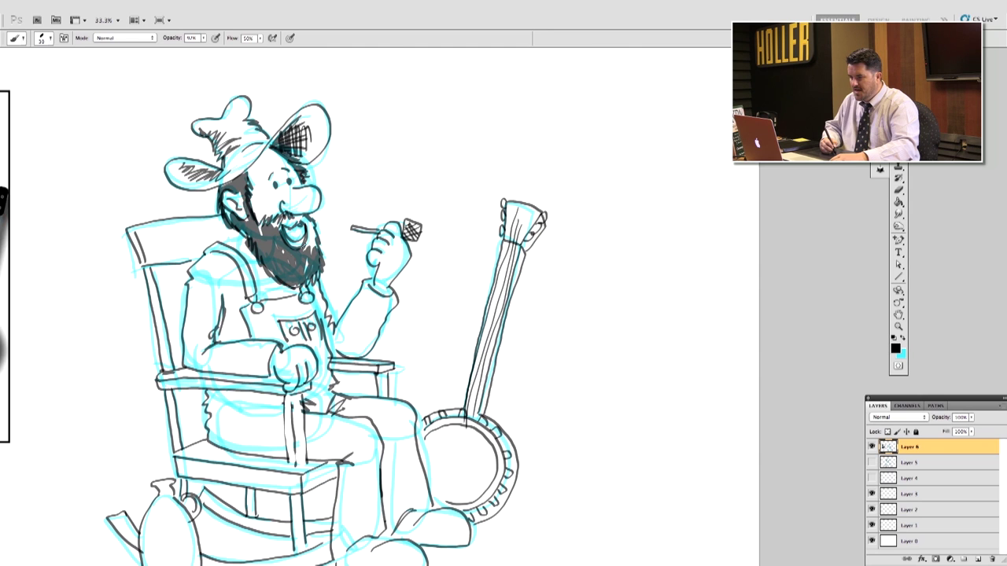
{"action": "left_click_drag", "start_coordinate": [296, 213], "coordinate": [265, 231]}
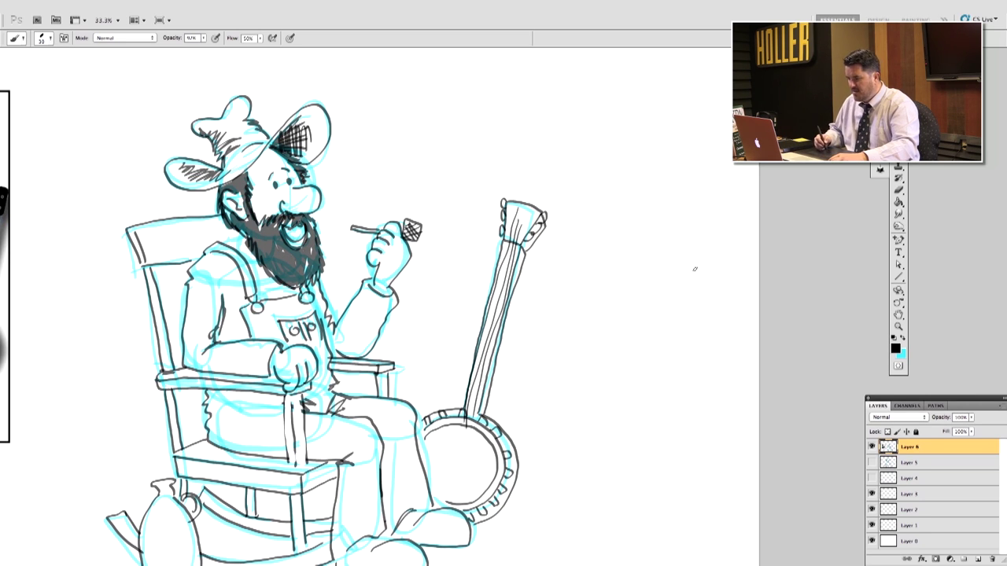
Add fine shading lines to the figure's cheek and around the eye with a smaller brush.
{"action": "key", "text": "ctrl+minus"}
{"action": "key", "text": "ctrl+minus"}
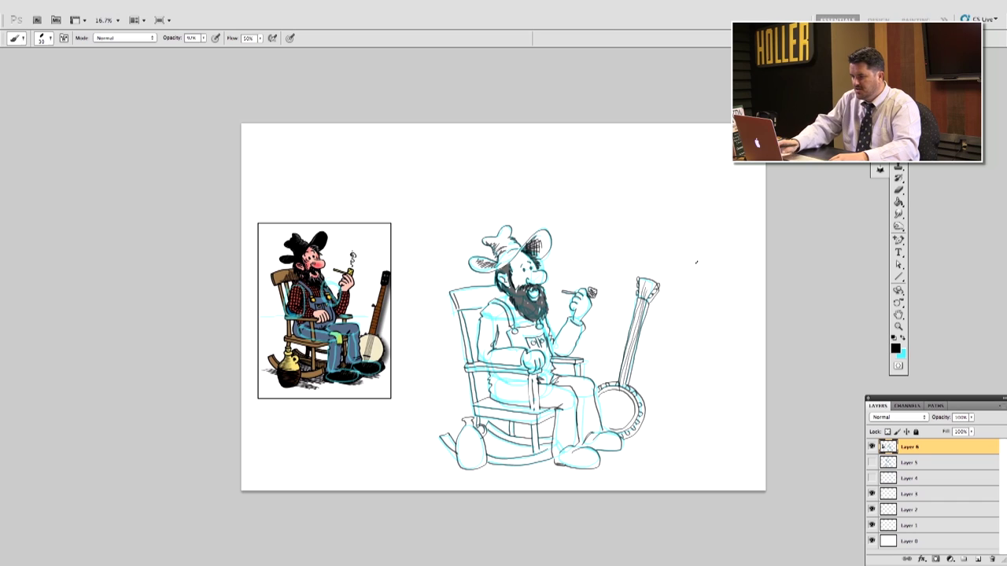
{"action": "key", "text": "ctrl+plus"}
{"action": "key", "text": "ctrl+plus"}
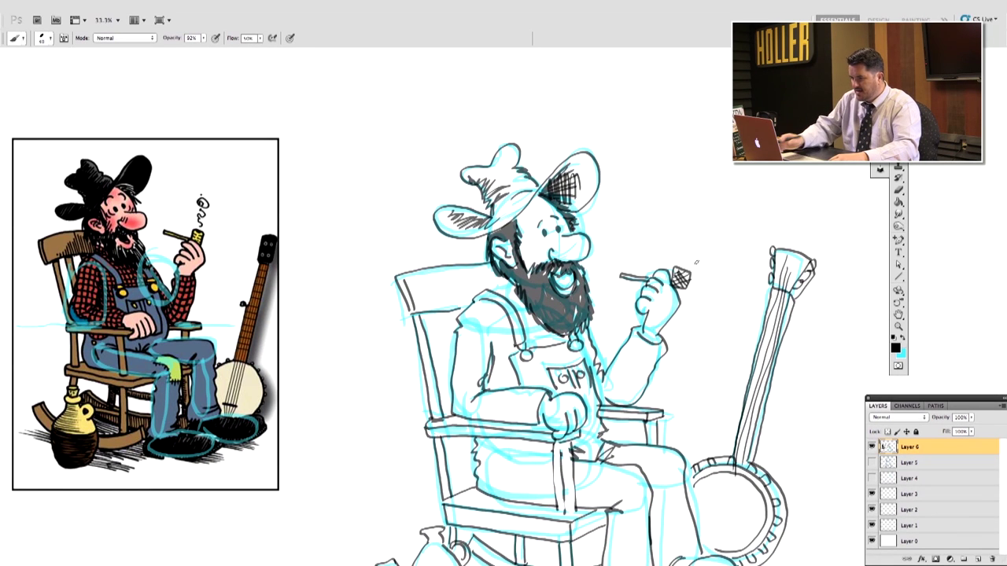
{"action": "left_click", "coordinate": [899, 189]}
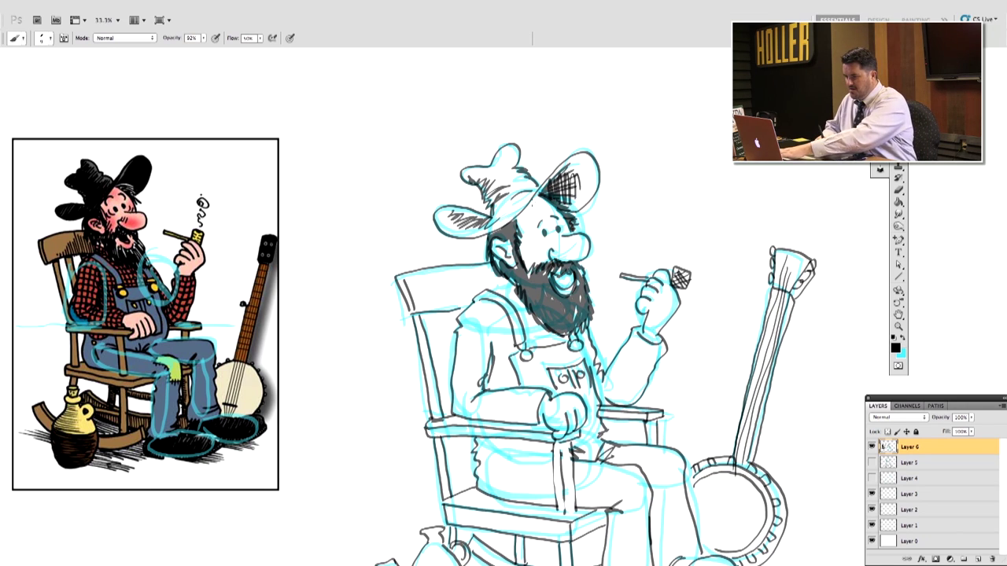
{"action": "mouse_move", "coordinate": [527, 256]}
{"action": "left_mouse_down"}
{"action": "mouse_move", "coordinate": [525, 266]}
{"action": "mouse_move", "coordinate": [527, 247]}
{"action": "mouse_move", "coordinate": [524, 256]}
{"action": "mouse_move", "coordinate": [541, 244]}
{"action": "mouse_move", "coordinate": [566, 254]}
{"action": "left_mouse_up"}
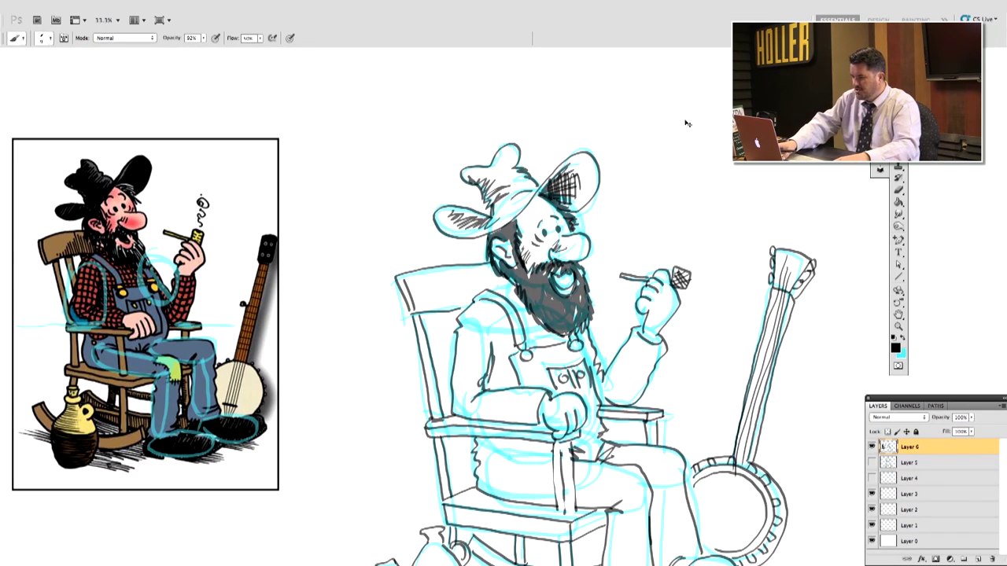
{"action": "key", "text": "ctrl+minus"}
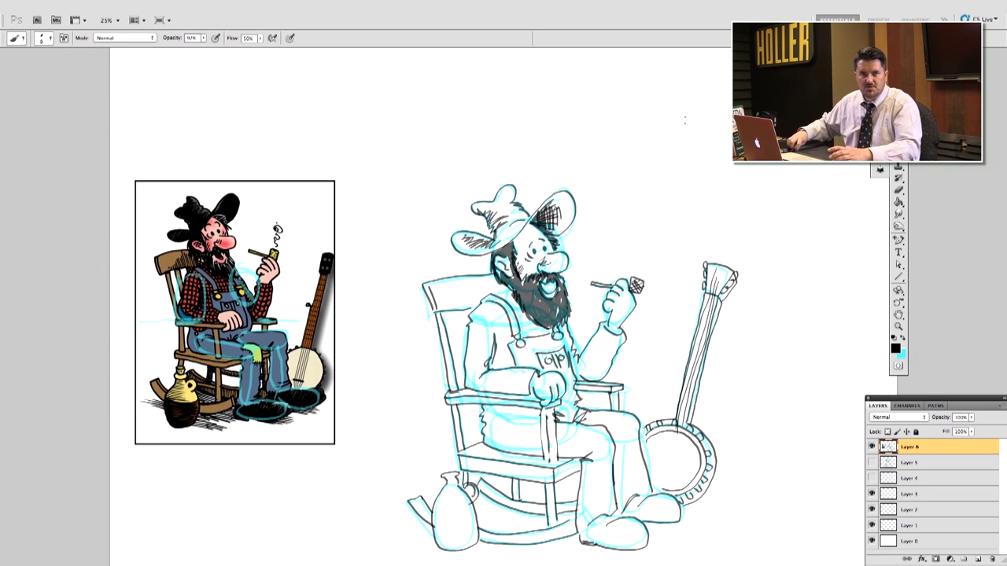